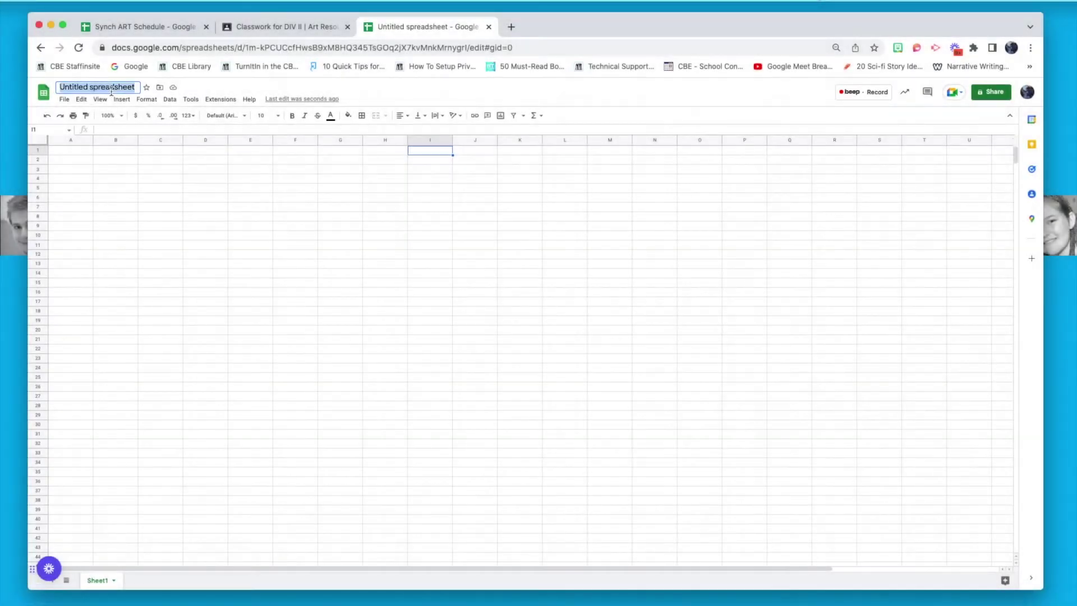
Rename the untitled spreadsheet to "Pixel Art - " followed by the owner's surname
text(Pi)
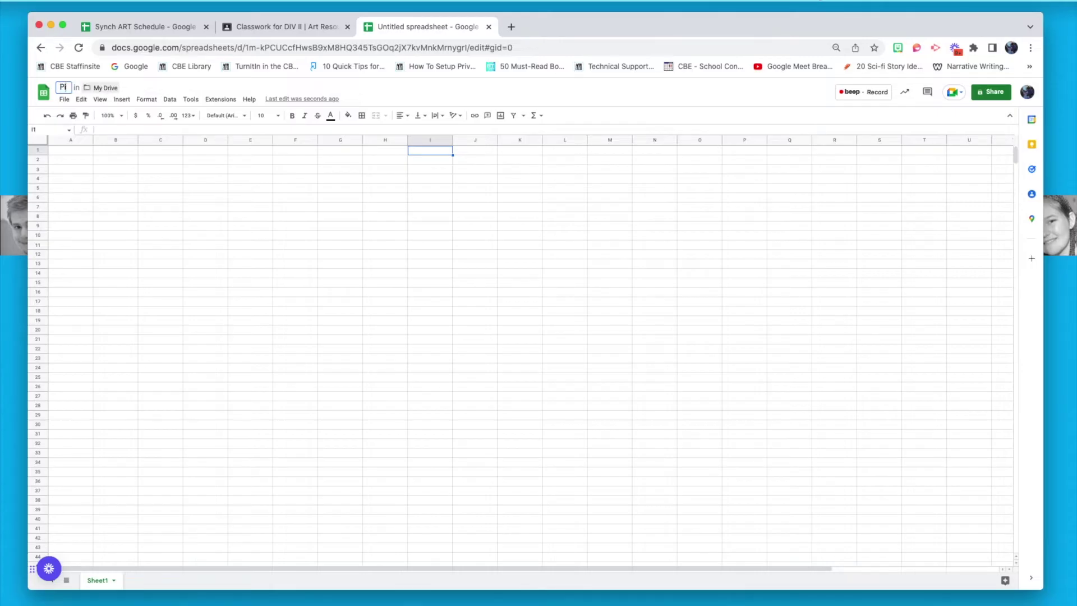
text(xel Ar)
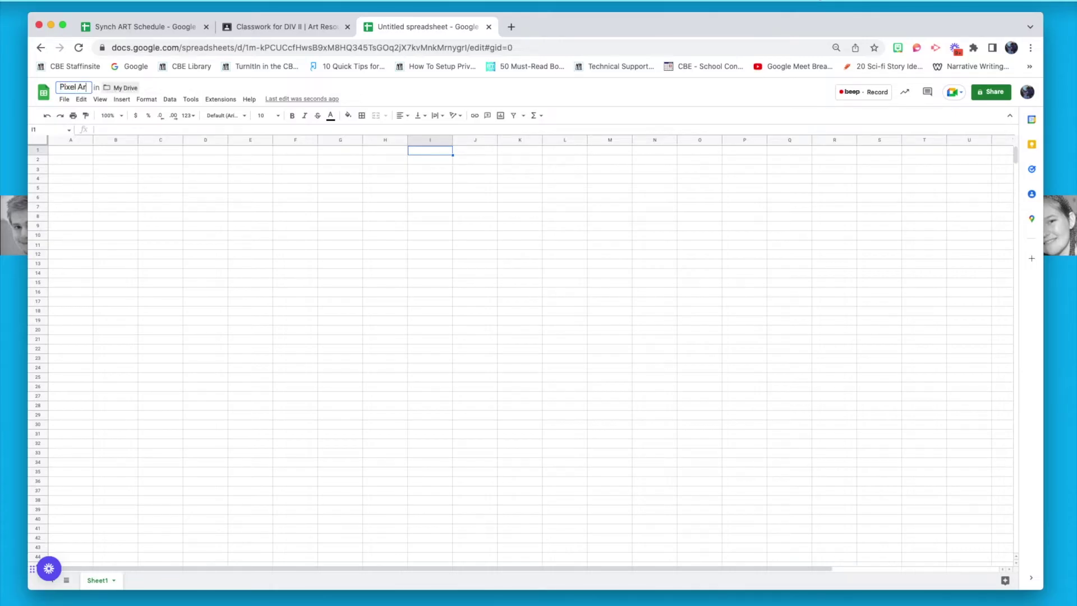
text(t - Boley)
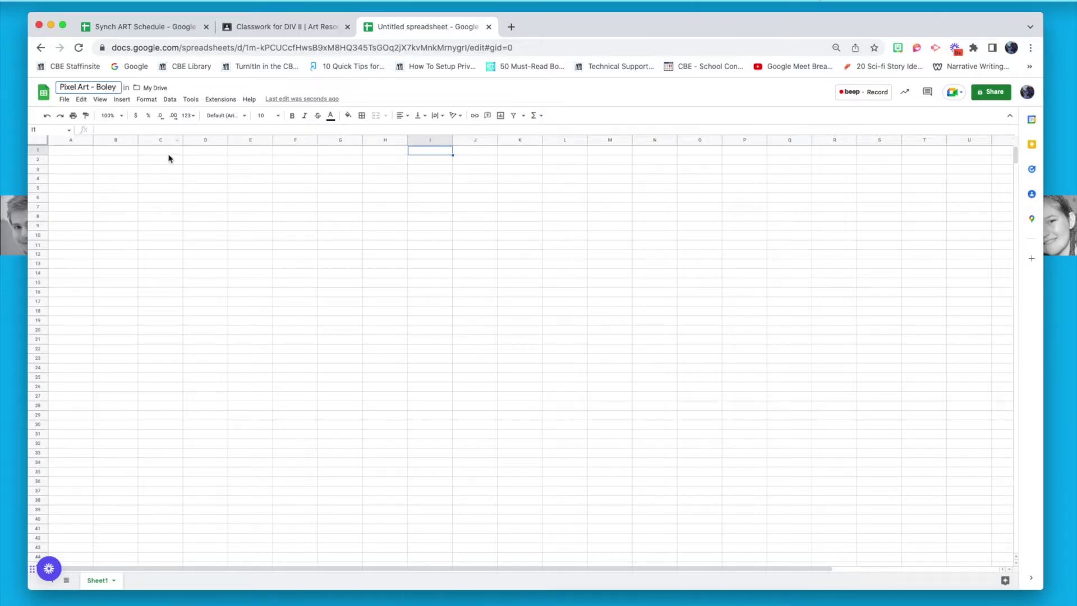
click(510, 179)
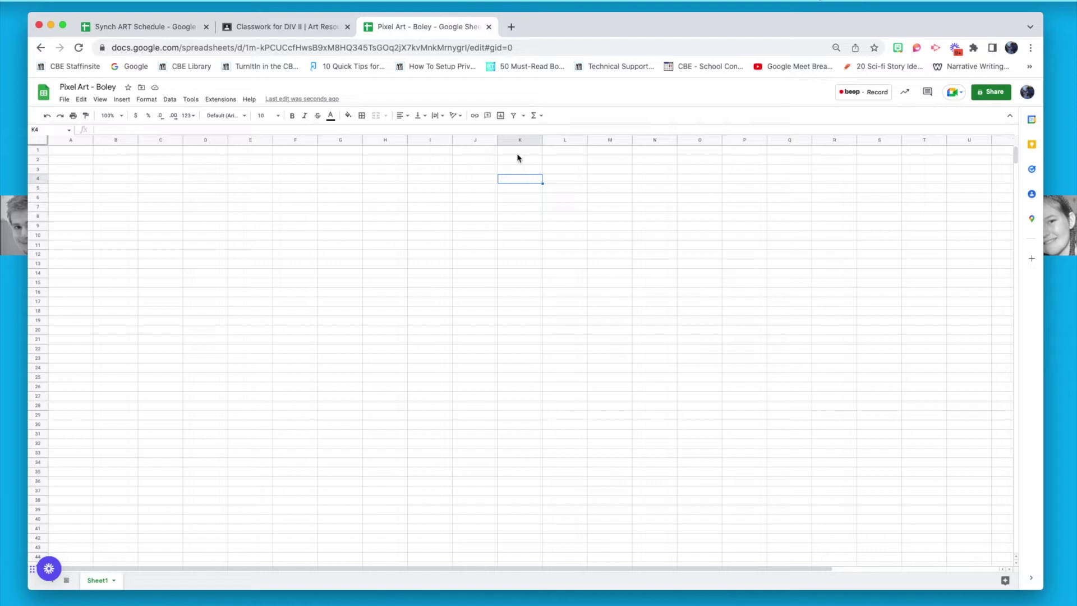
Insert the Desktop screenshot taken at 8.29.23 AM as an image over the cells, starting from cell J1
click(487, 151)
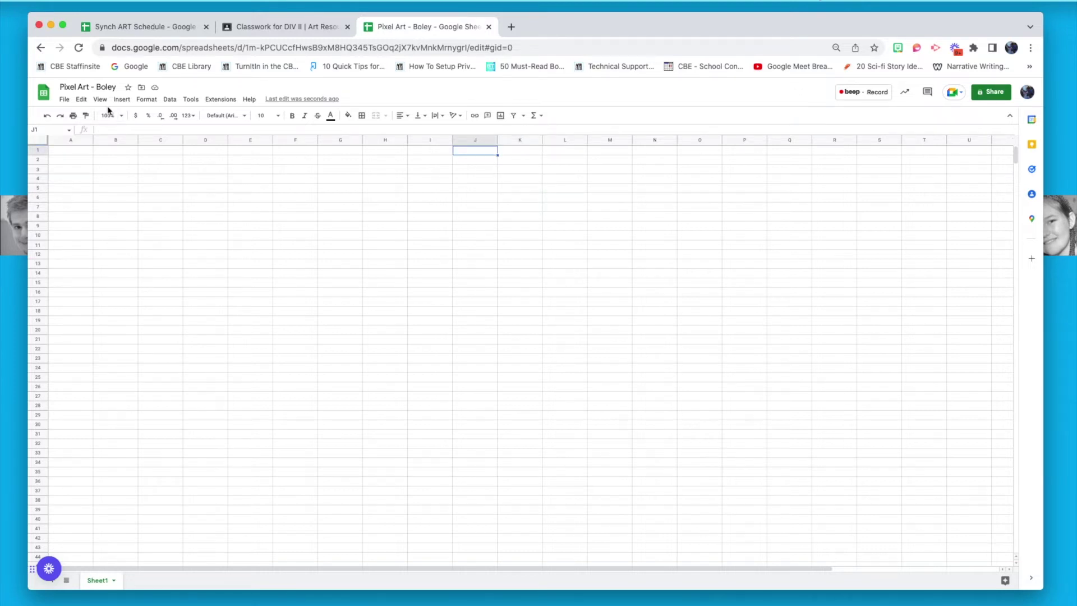
click(122, 101)
mouse_move(123, 116)
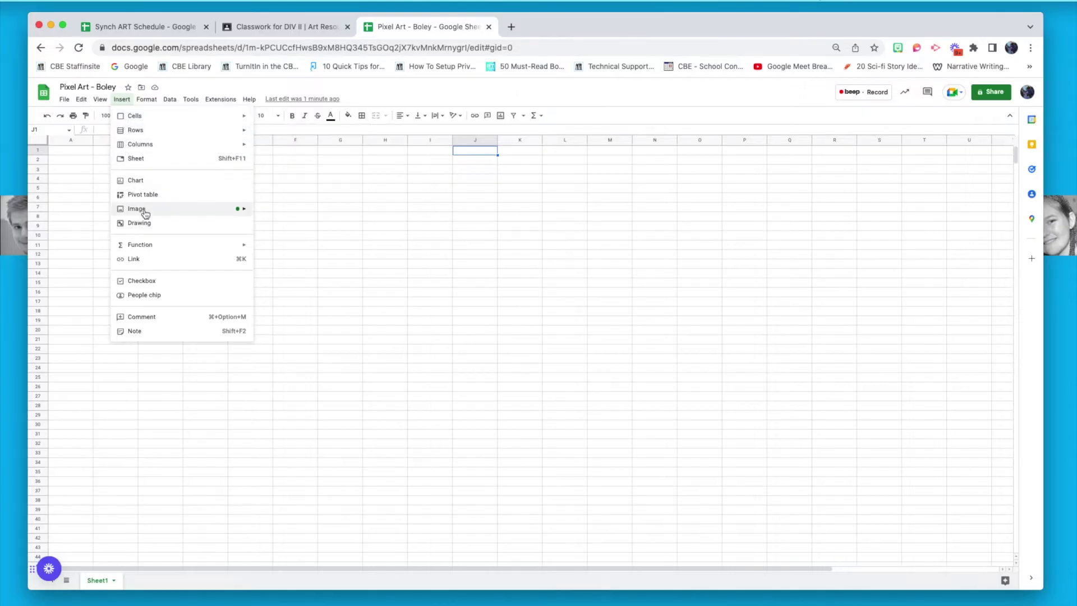
mouse_move(241, 209)
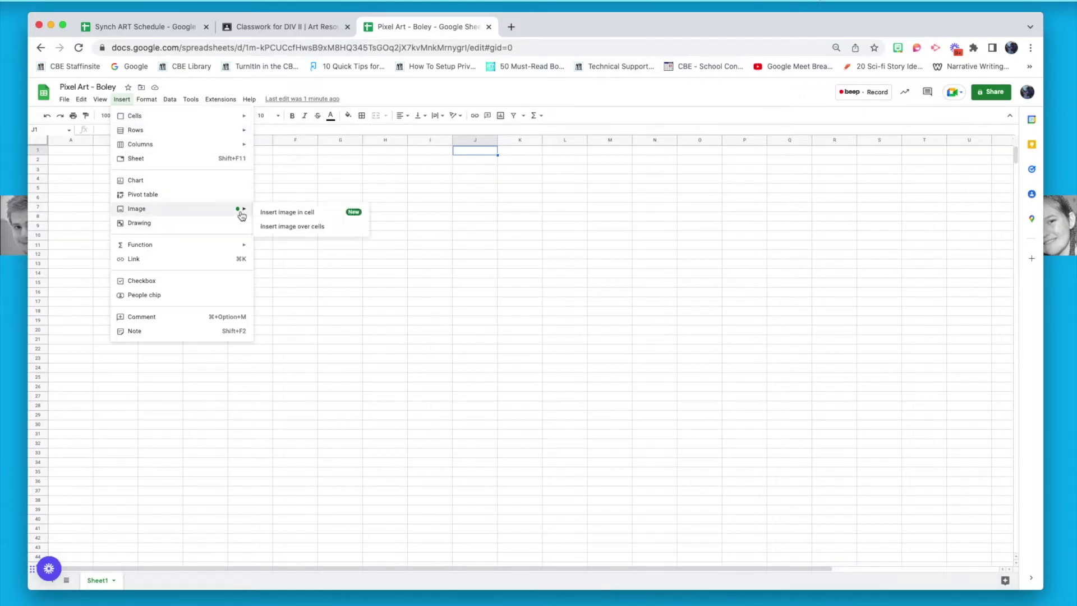
click(275, 228)
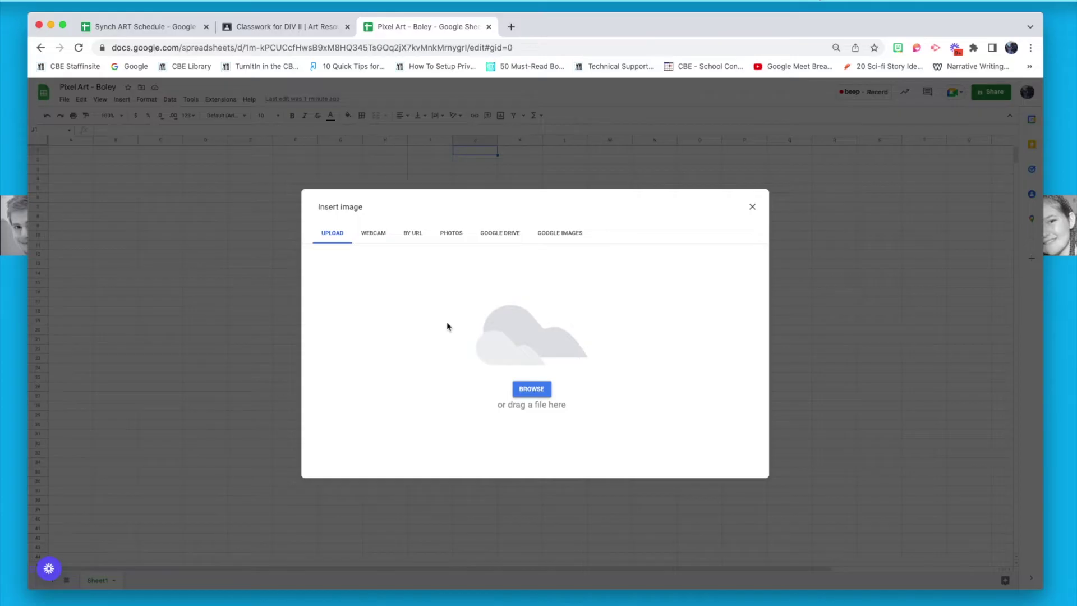
click(535, 396)
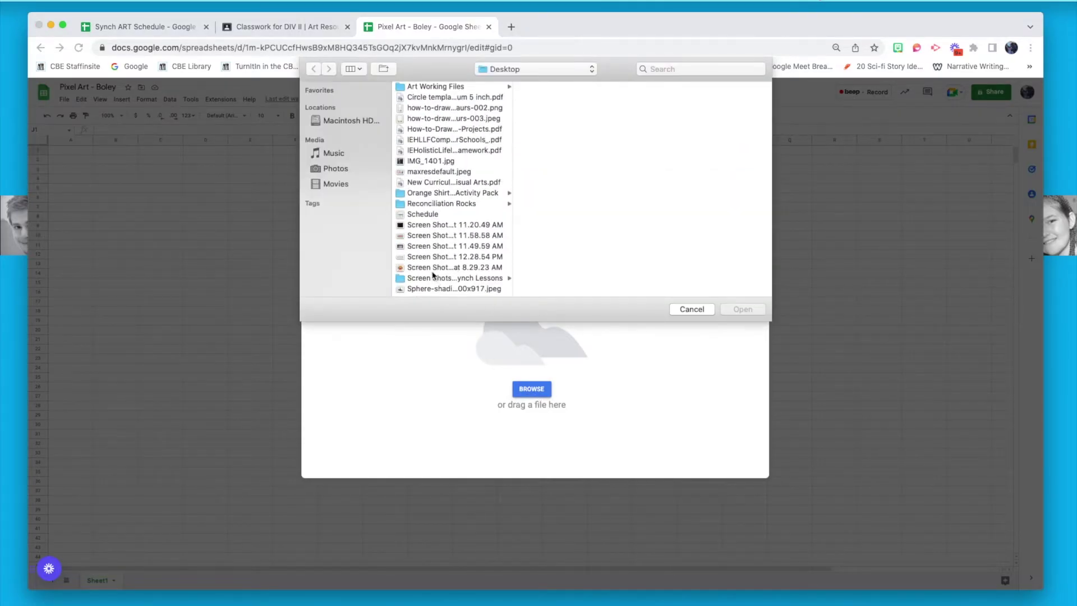
click(434, 269)
click(741, 310)
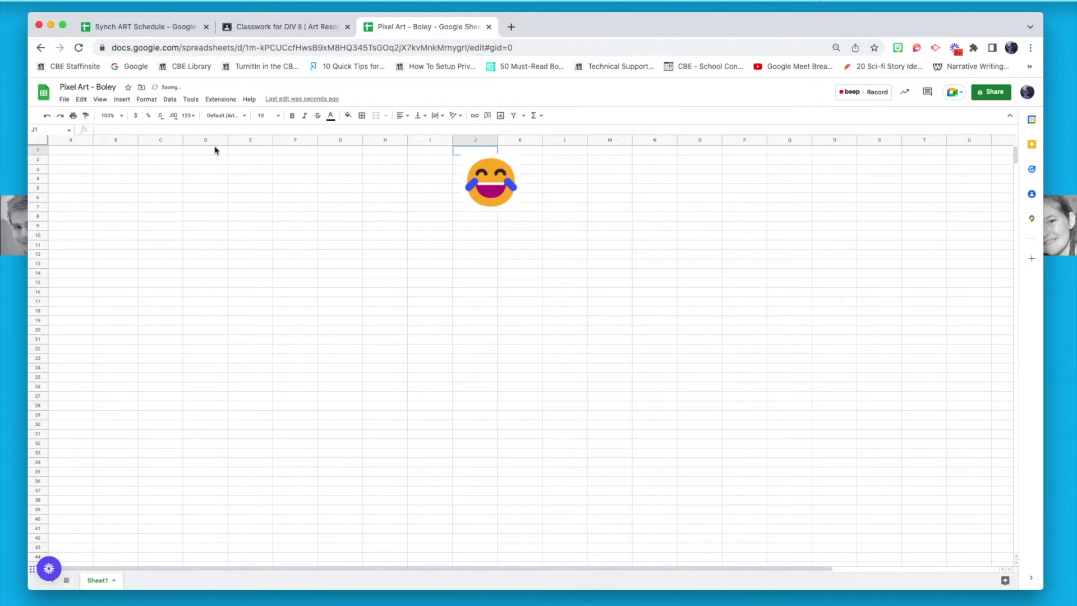
Start a conditional formatting rule and set its range to the whole sheet, 1:1000
click(147, 99)
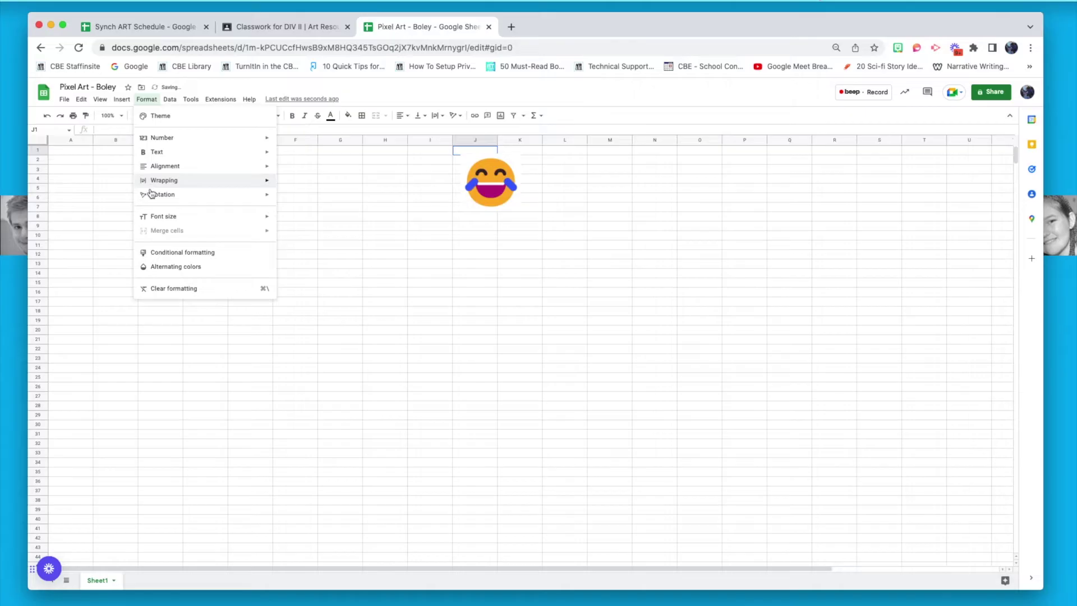
click(164, 257)
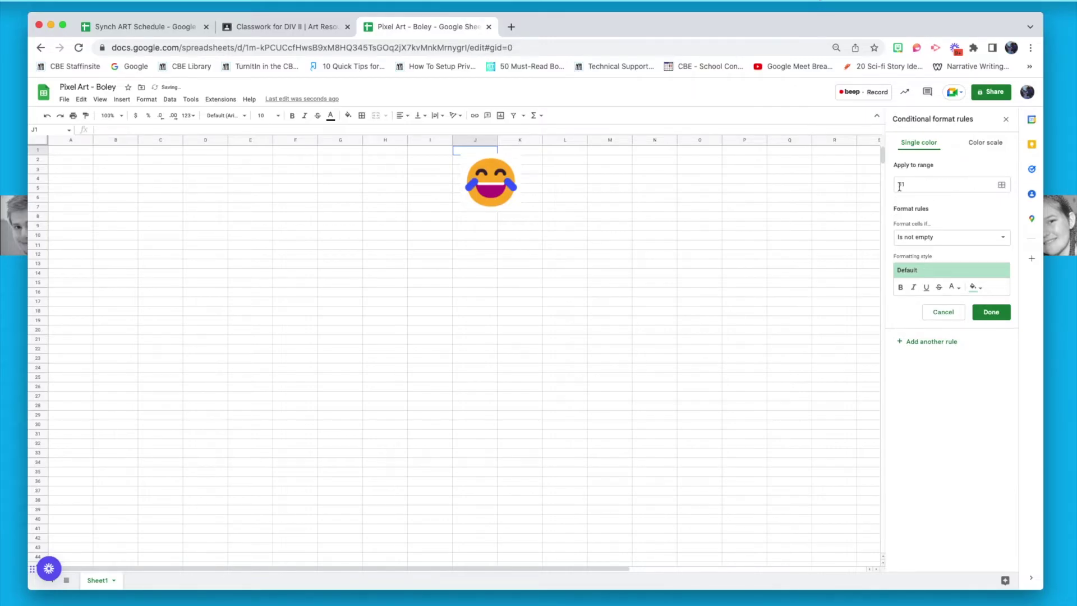
click(988, 184)
click(1001, 184)
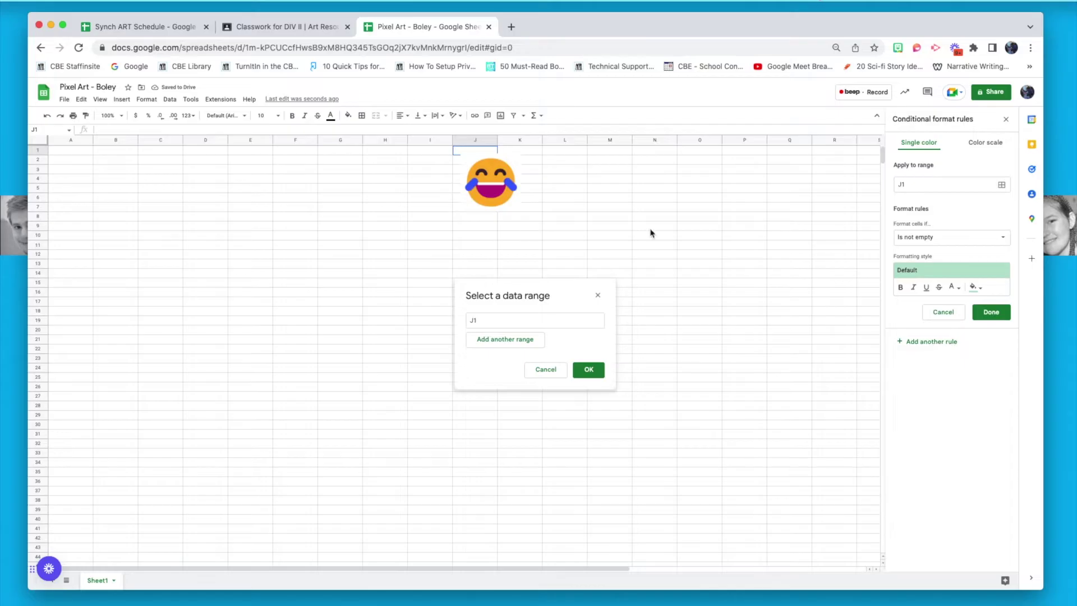
click(36, 143)
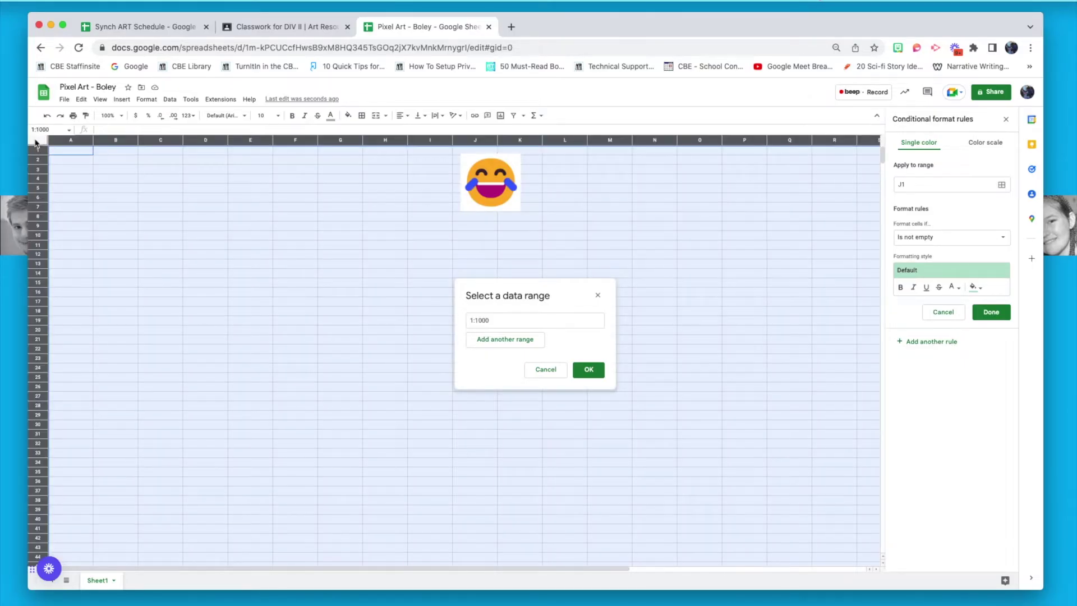
click(590, 371)
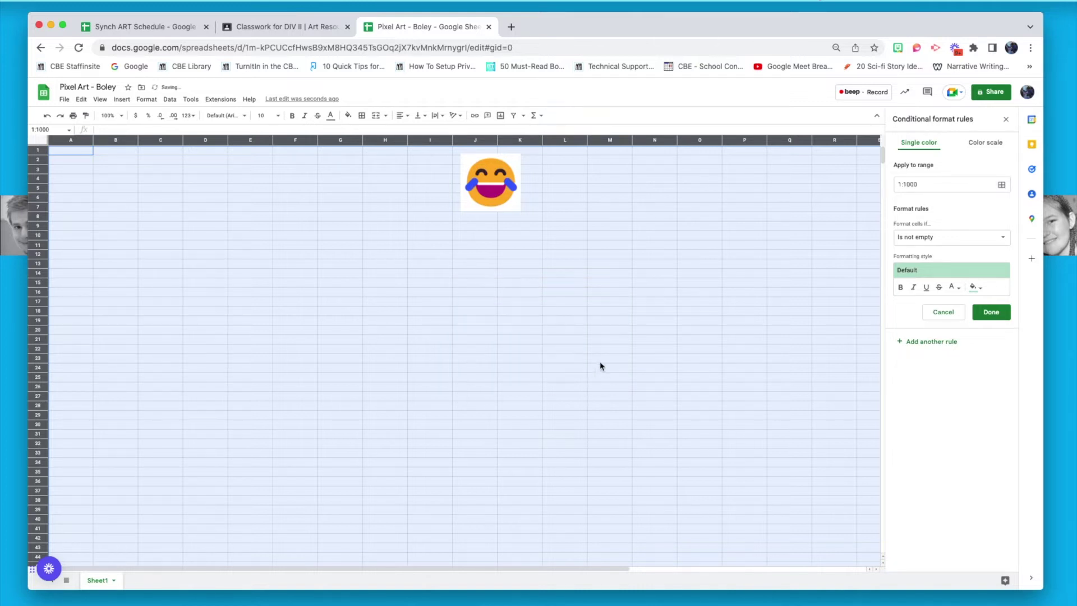
Make the rule fill cells with values greater than 10 in dark yellow, and save it
click(1003, 244)
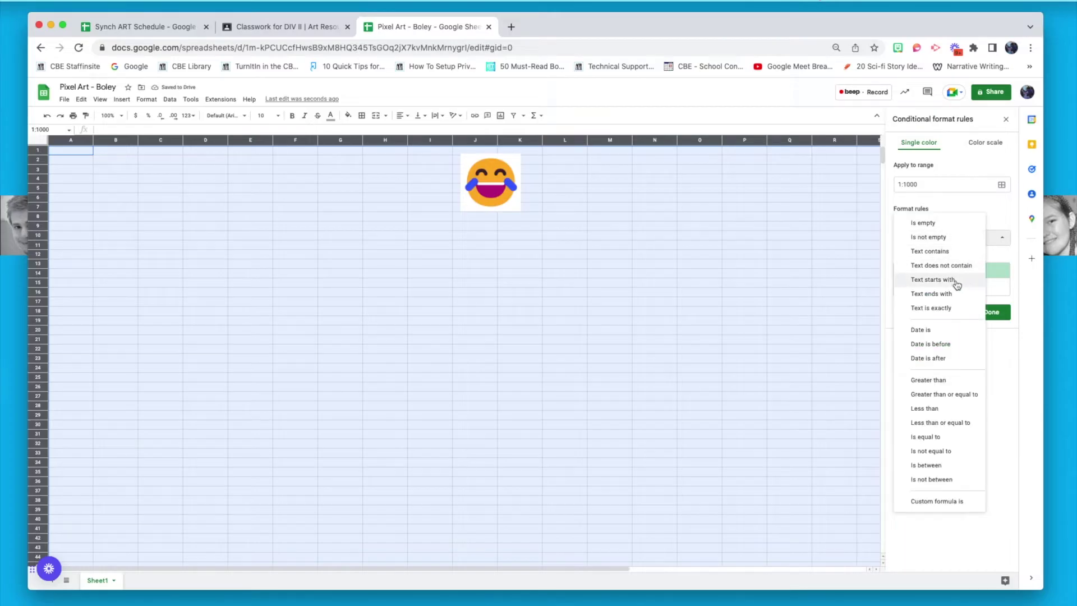
click(936, 386)
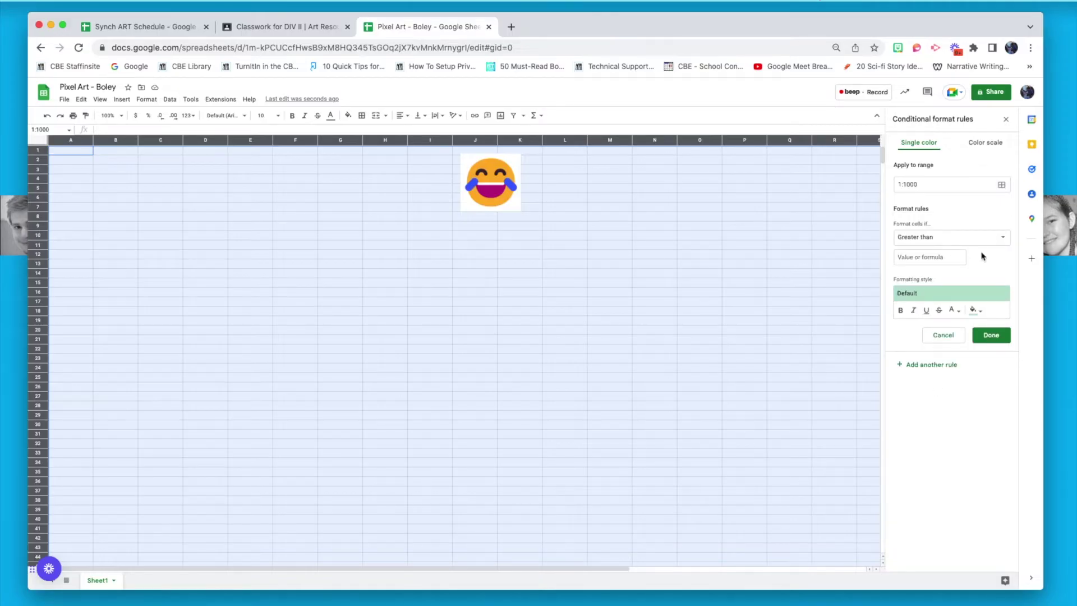
click(951, 257)
text(10)
click(976, 309)
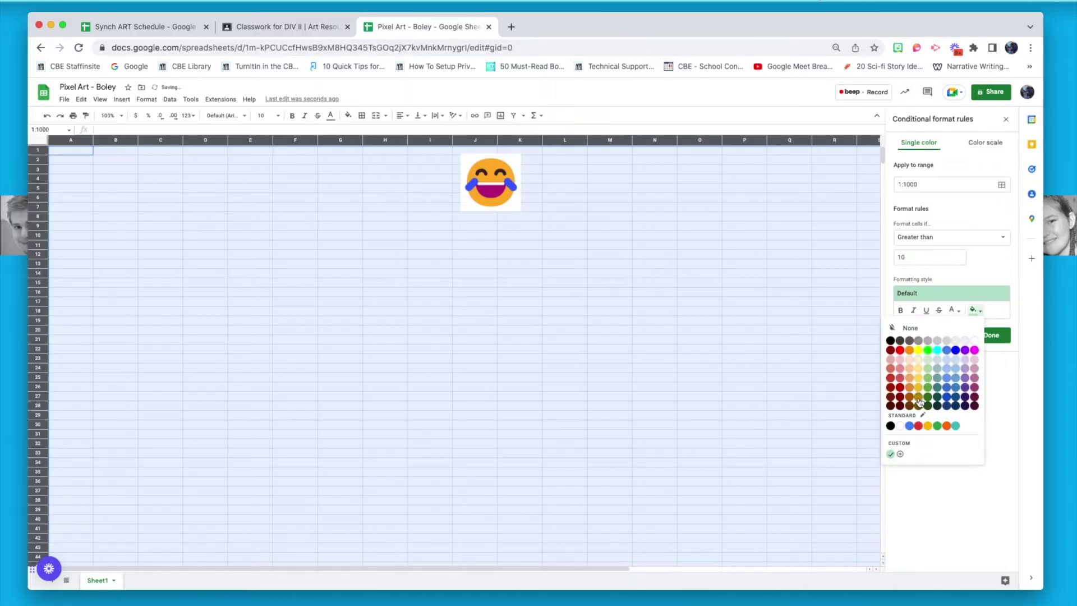
click(918, 389)
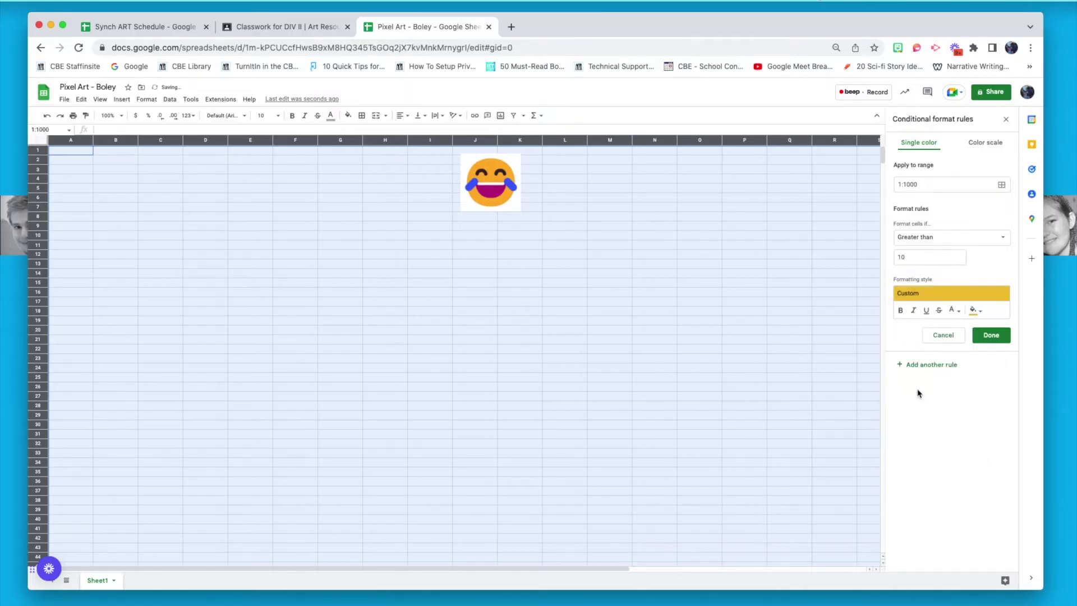
click(987, 337)
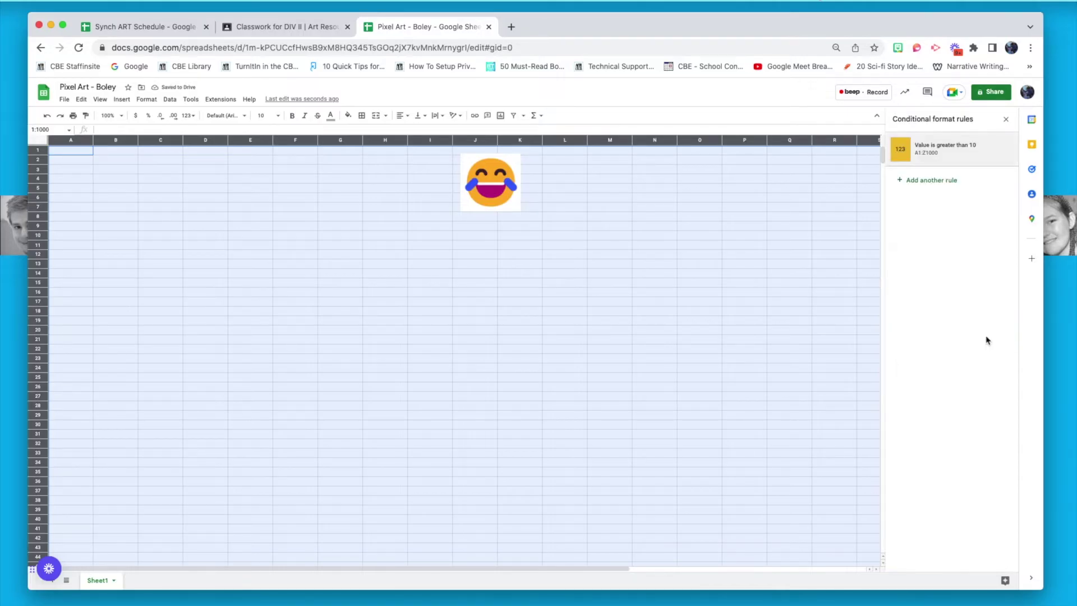
Test the rule by entering 11, 12 and 13 in cells B12 through D12
click(383, 294)
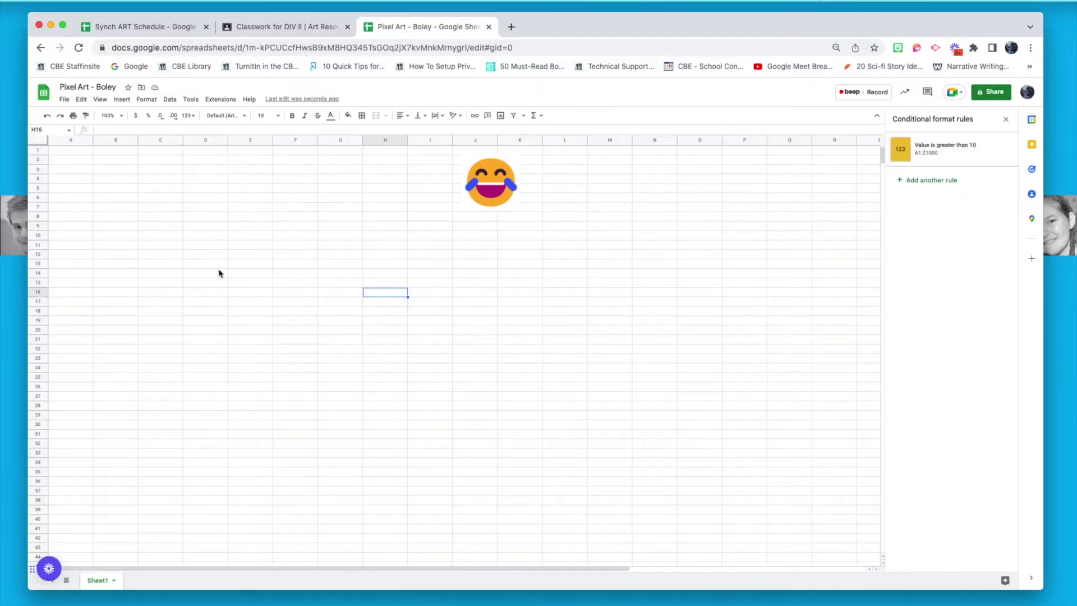
click(114, 259)
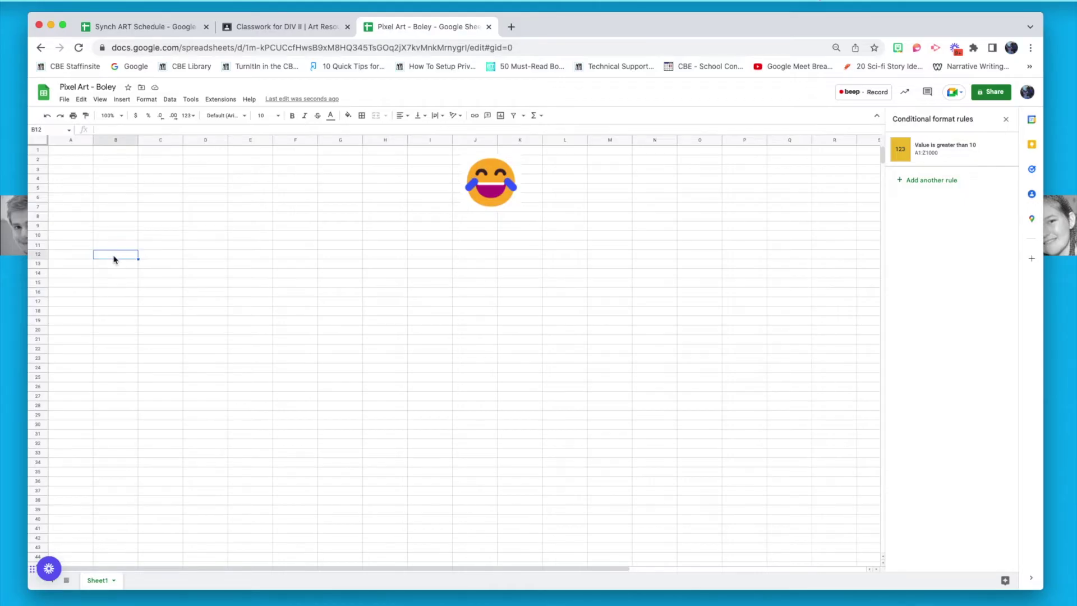
text(11)
key(Tab)
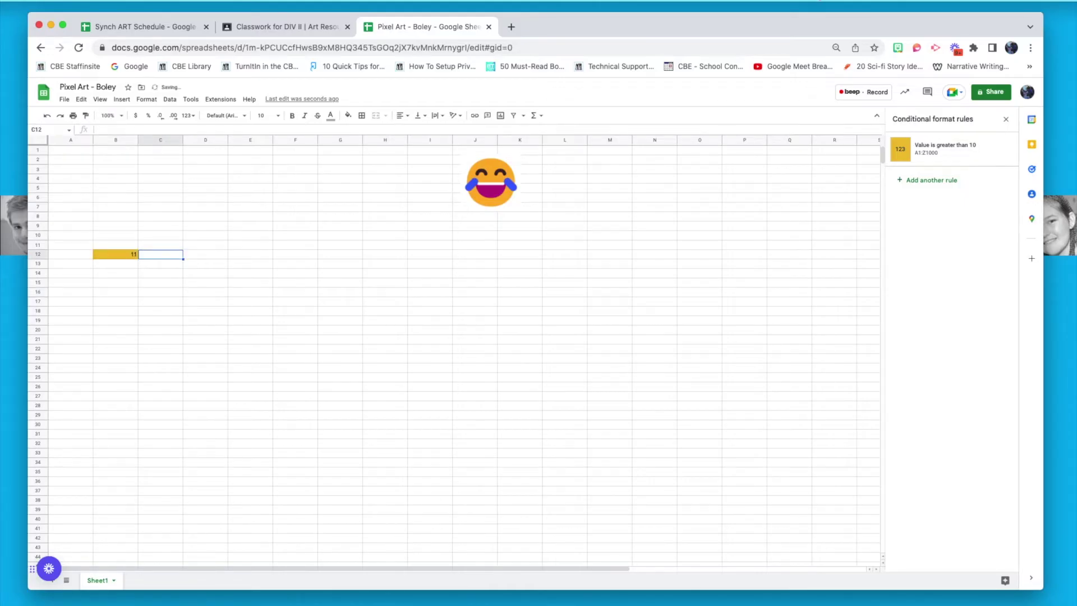
text(12)
key(Tab)
text(1)
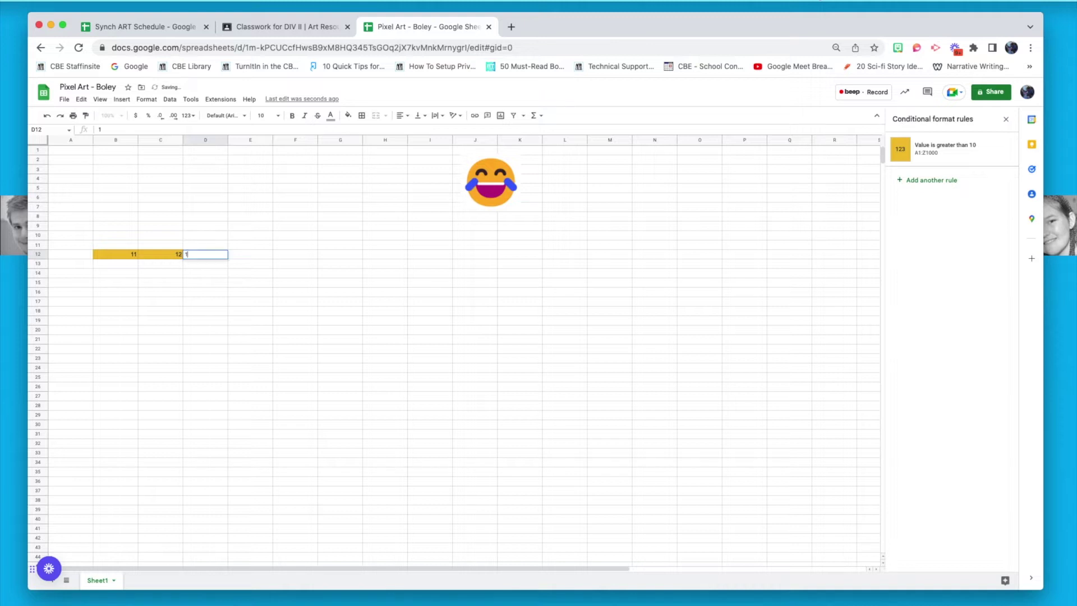
key(Tab)
Enter 10, 9 and 8 in cells E12 through G12 to test values outside the rule
text(10)
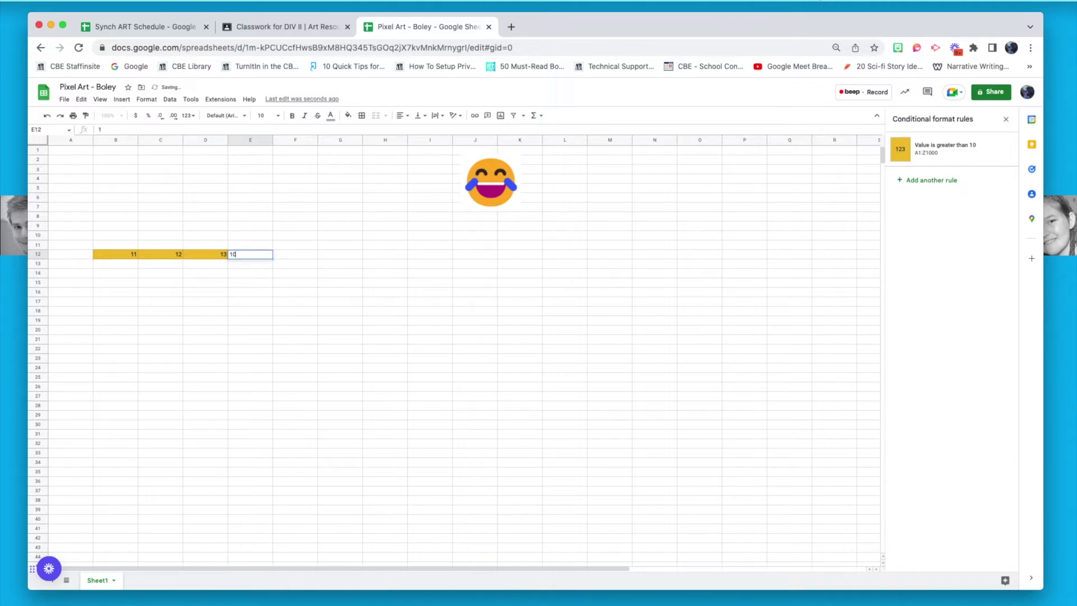
key(Tab)
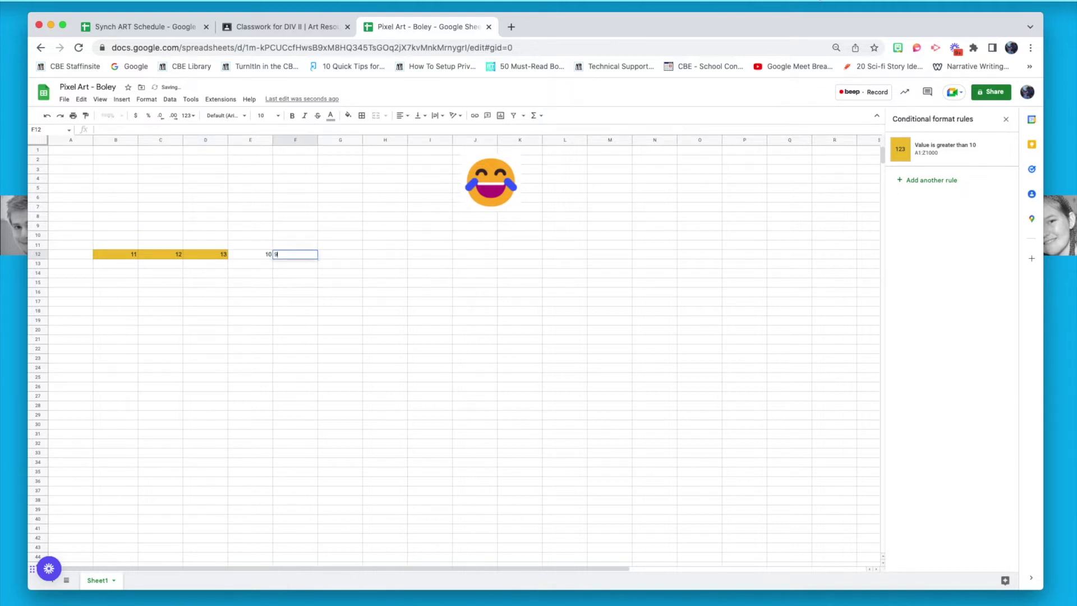
text(9)
key(Tab)
text(8)
key(Tab)
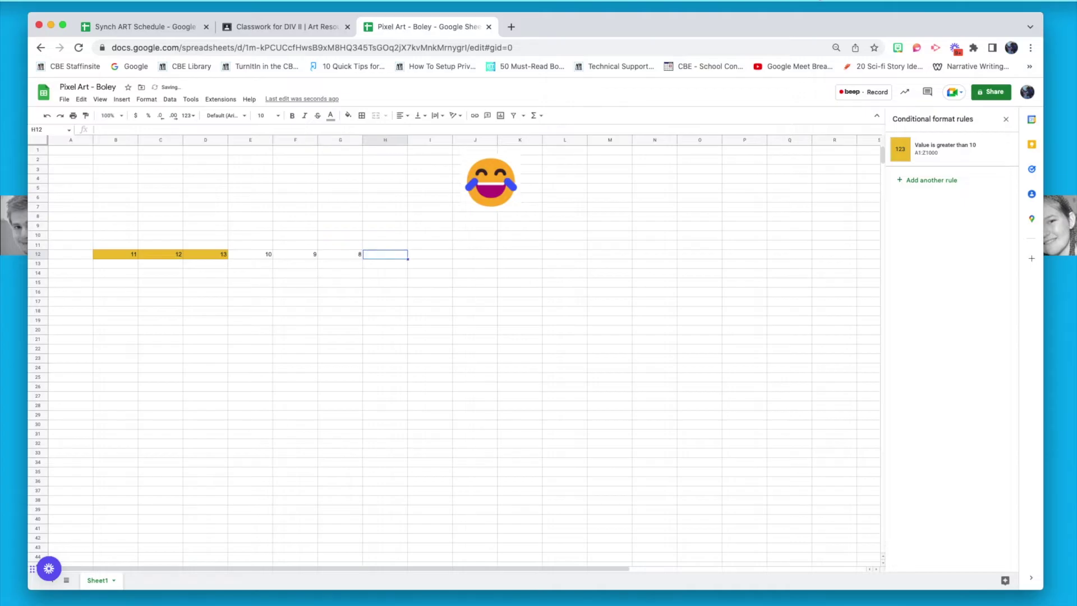
Remove the non-matching test values from row 12, working back from cell G12
click(340, 255)
key(Left)
key(BackSpace)
key(Left)
key(BackSpace)
text(`3)
key(Tab)
Enter 13, 13, 22, 11 and 44 in cells E12 through I12
click(250, 255)
text(13)
key(Tab)
text(13)
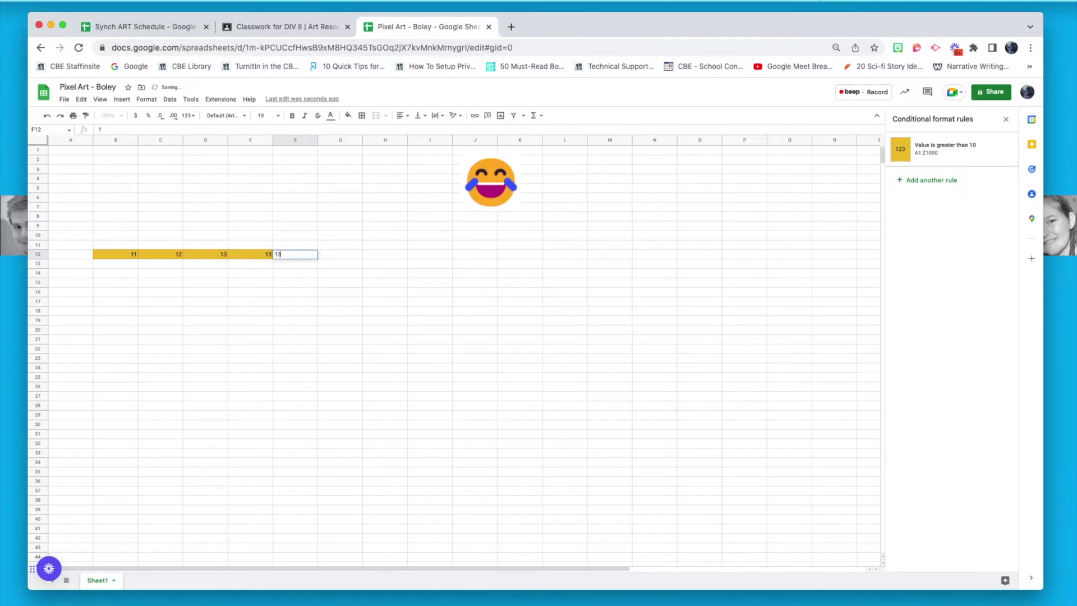
key(Tab)
text(22)
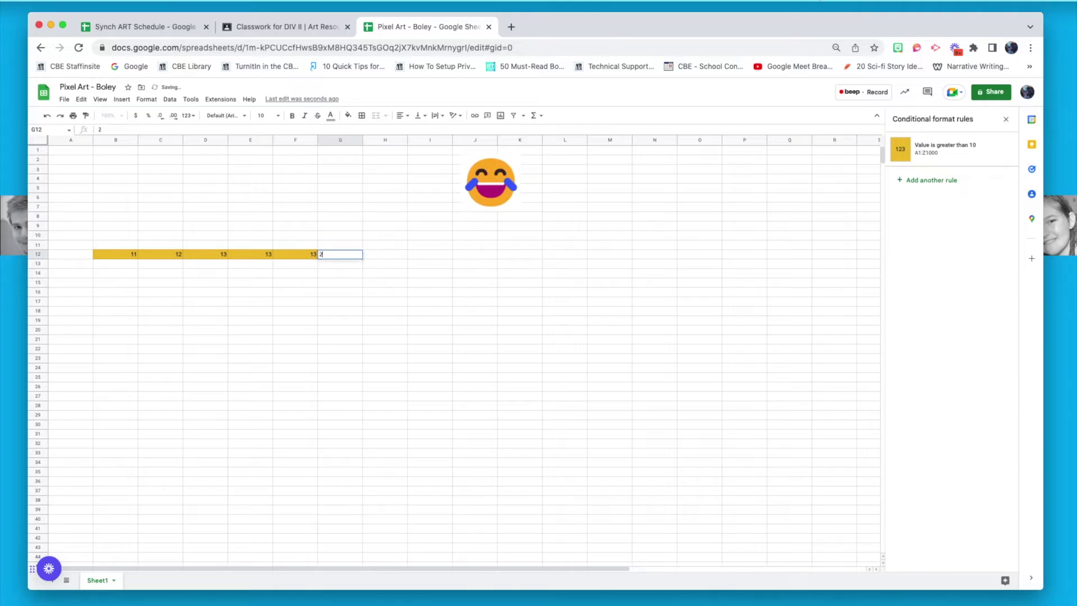
key(Tab)
text(11)
key(Tab)
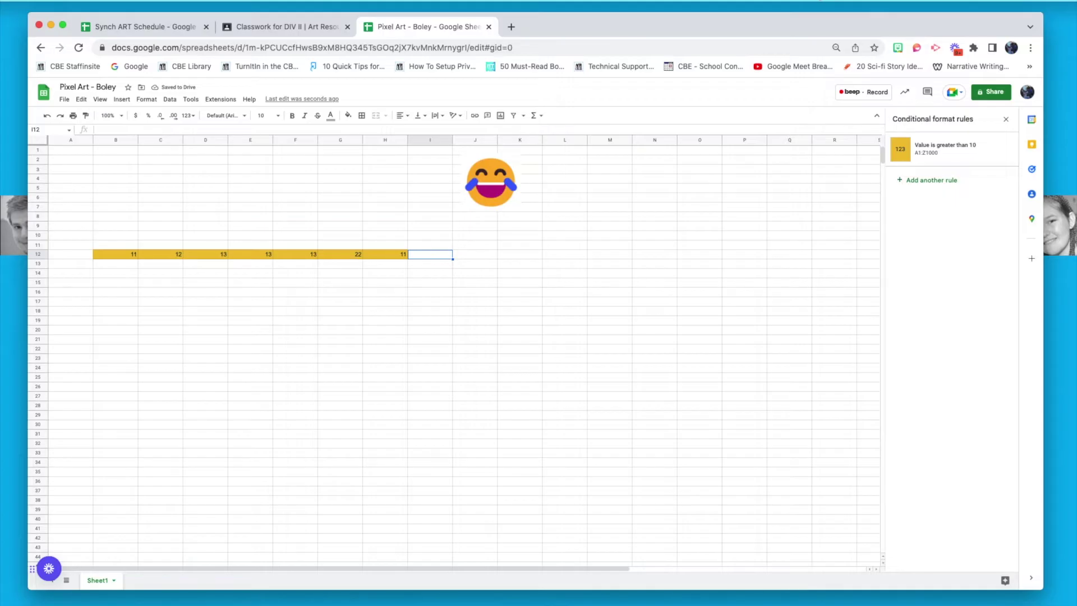
text(44)
key(Tab)
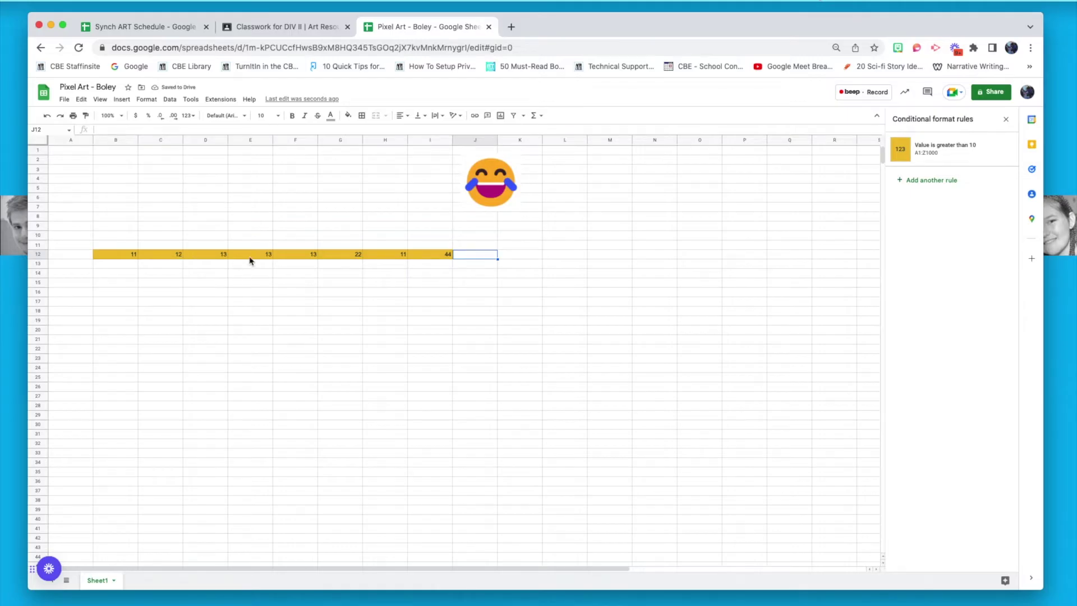
Enter 2 in cell J12 to test a value below the rule's threshold
text(2)
key(Left)
key(Left)
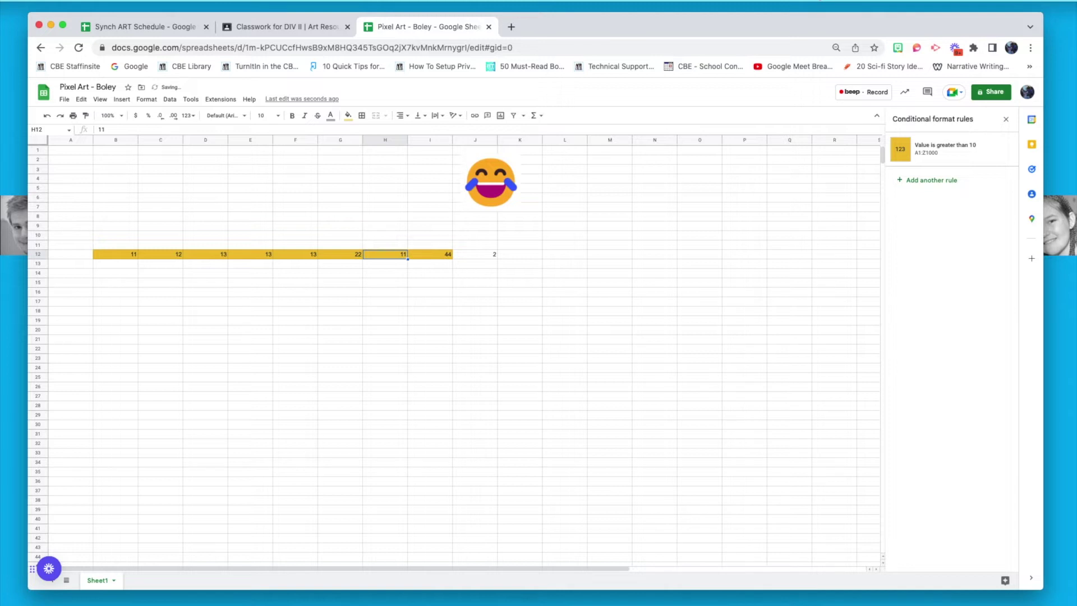
Replace the value in cell J12 with 33
key(Right)
key(Right)
text(33)
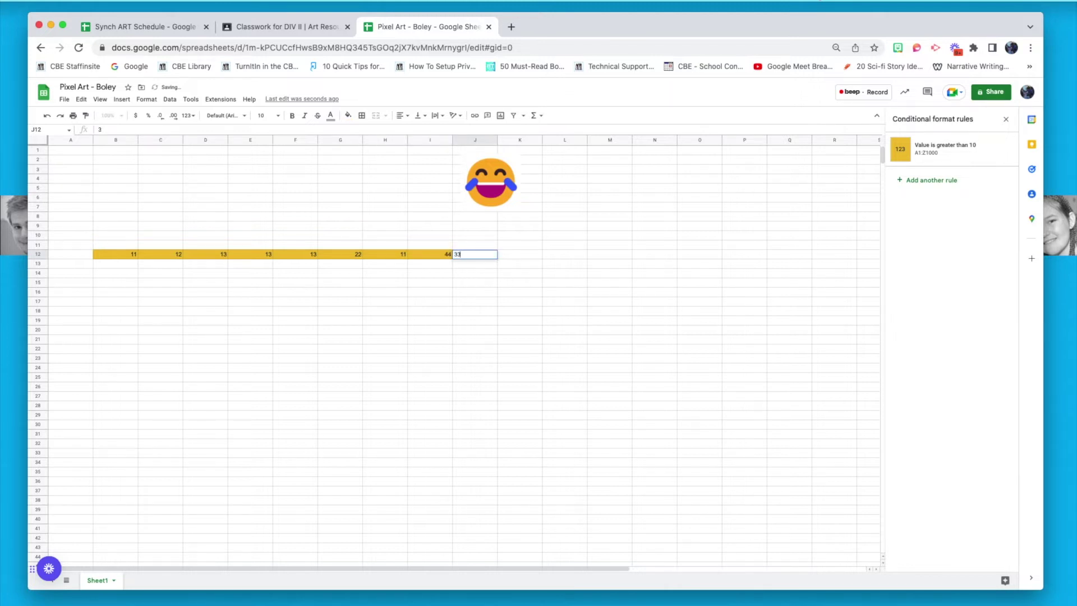
key(Tab)
key(Down)
key(Left)
key(Left)
key(Left)
key(Left)
key(Left)
key(Left)
key(Left)
key(Left)
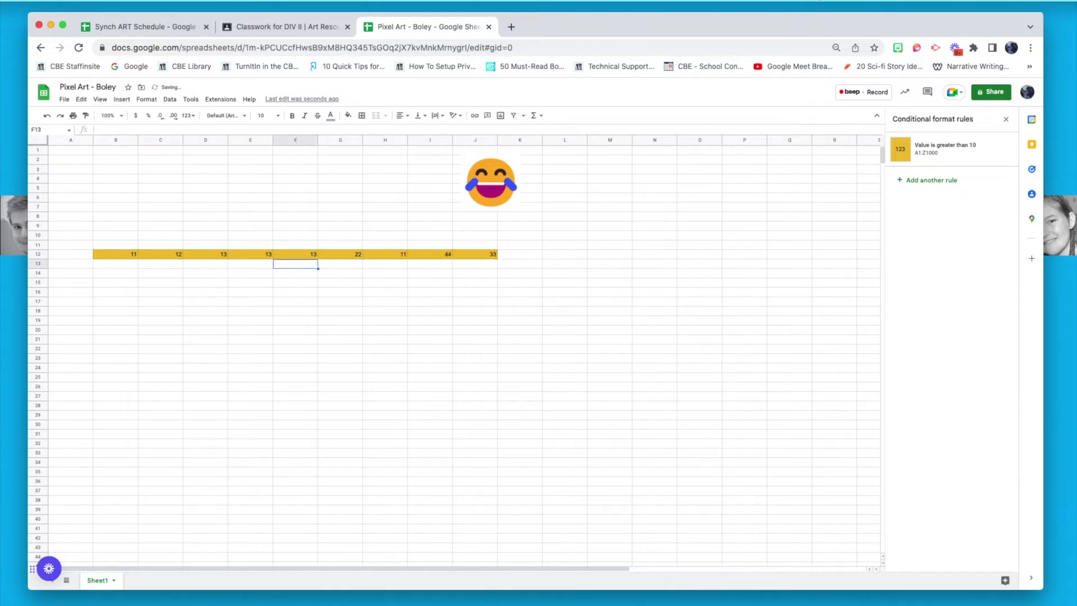
key(Right)
key(Right)
key(Right)
key(Right)
key(Right)
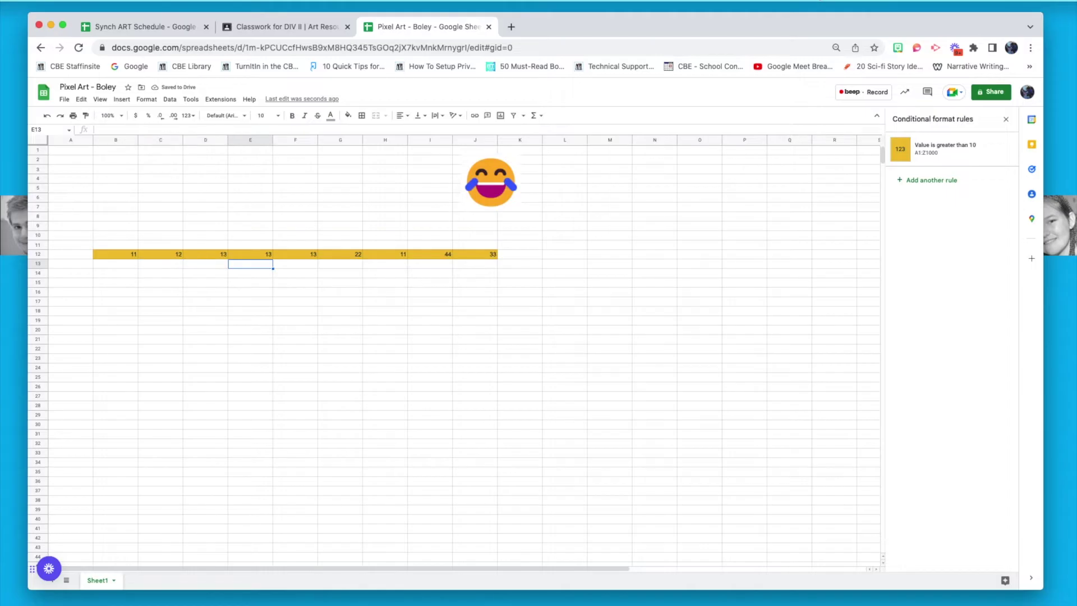
Enter 33 in cell K12
key(Right)
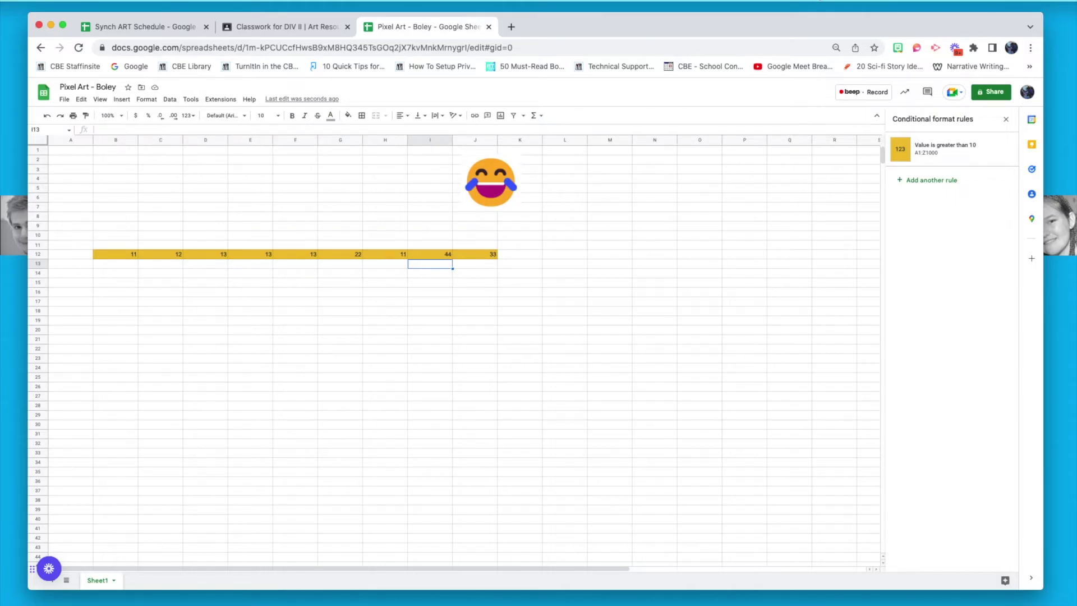
key(Right)
key(Up)
key(Right)
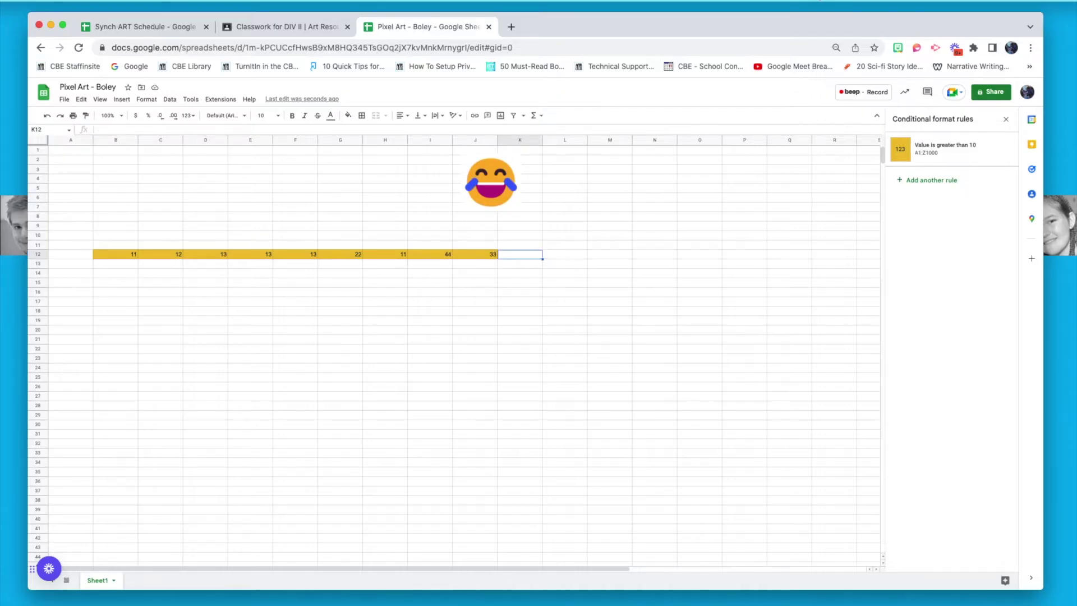
text(33)
key(Left)
Extend row 12 by entering 33 in cell L12
key(Left)
key(Left)
key(Left)
key(Left)
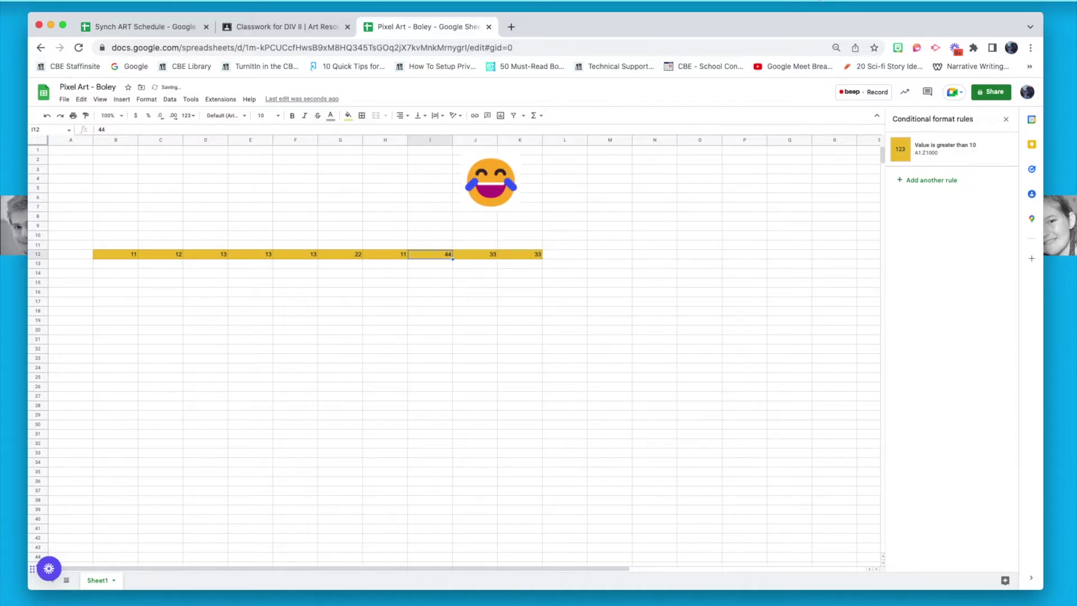
key(Right)
key(Right)
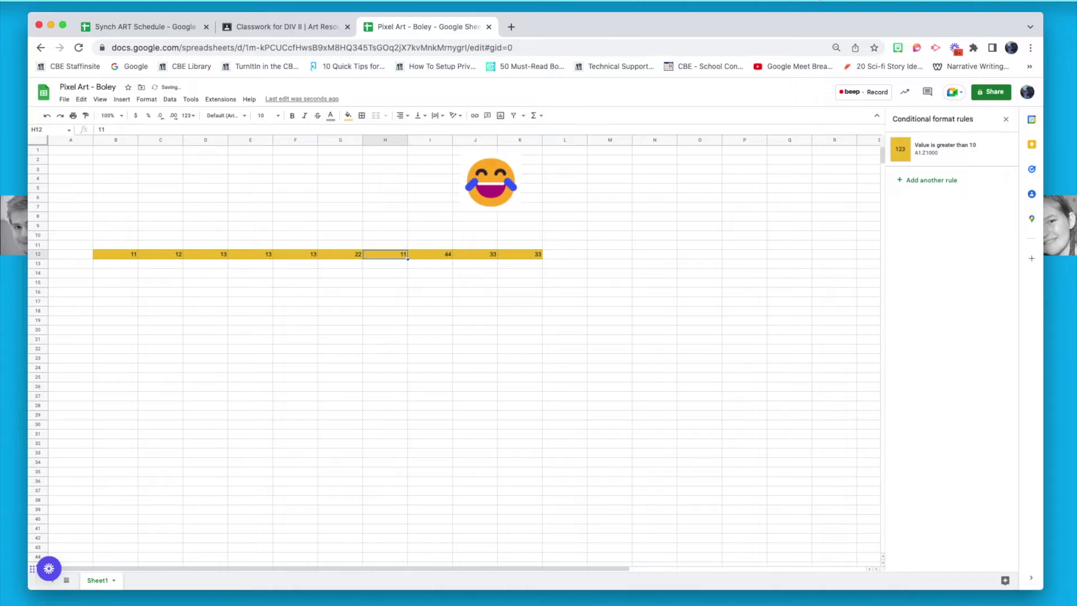
key(Right)
key(Right)
key(Right)
key(Right)
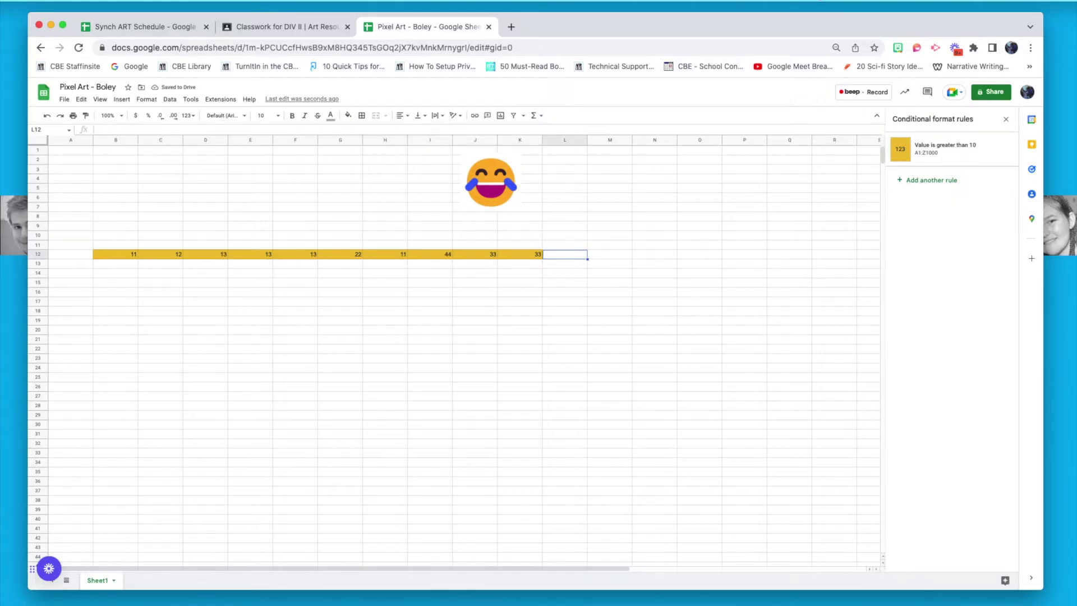
text(33)
key(Return)
key(Down)
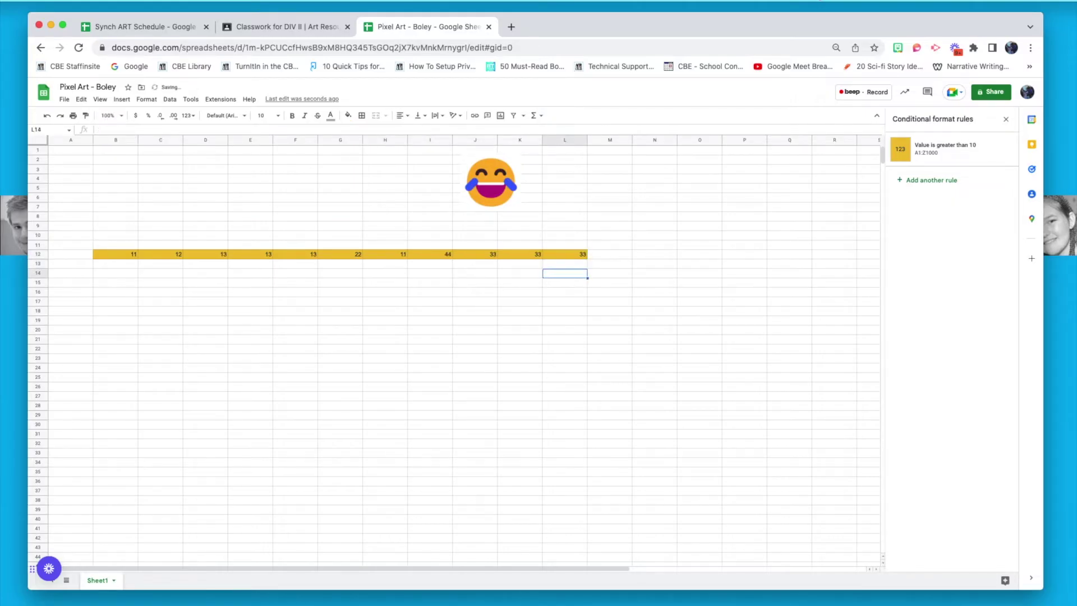
Fill row 13 with 11 in cell B13 and 22 in cells C13 through L13
click(103, 265)
text(11)
key(Tab)
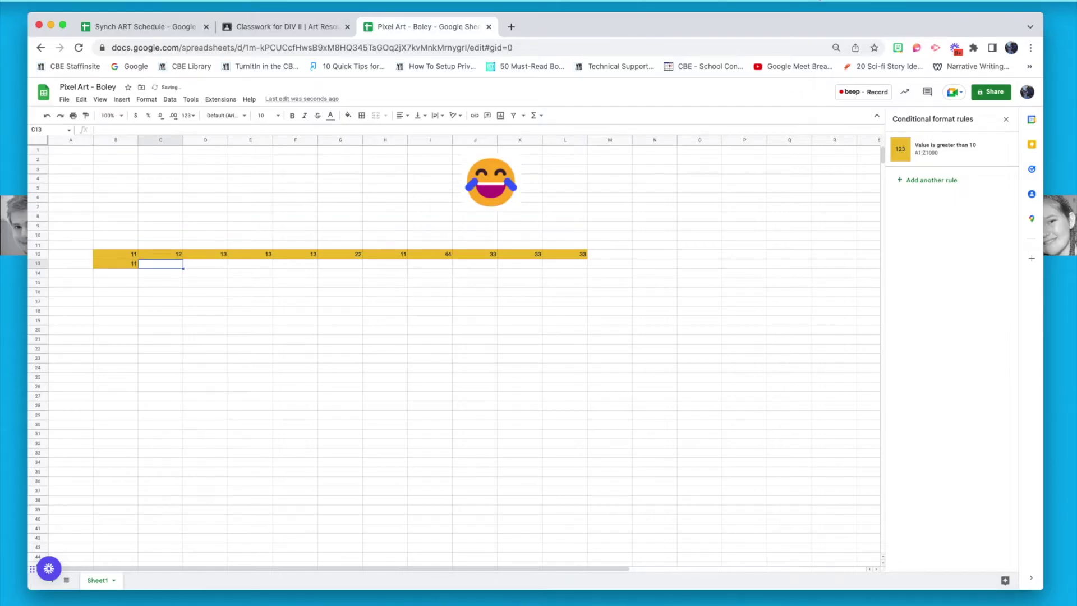
text(22)
key(Tab)
text(22)
key(Tab)
text(22)
key(Tab)
text(22)
key(Tab)
text(22)
key(Tab)
text(22)
key(Tab)
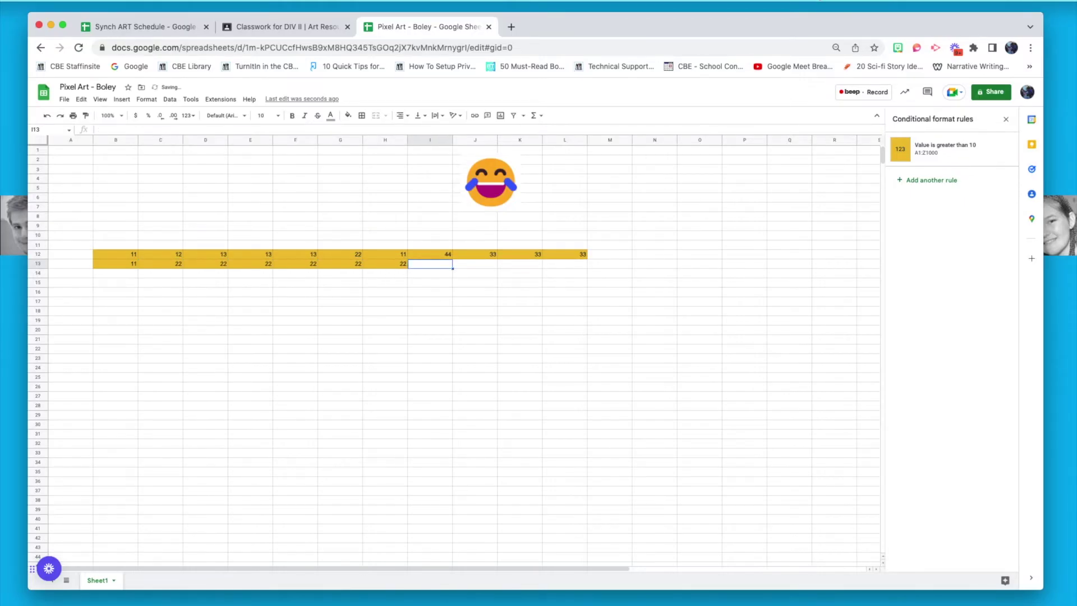
text(22)
key(Tab)
text(22)
key(Tab)
text(22)
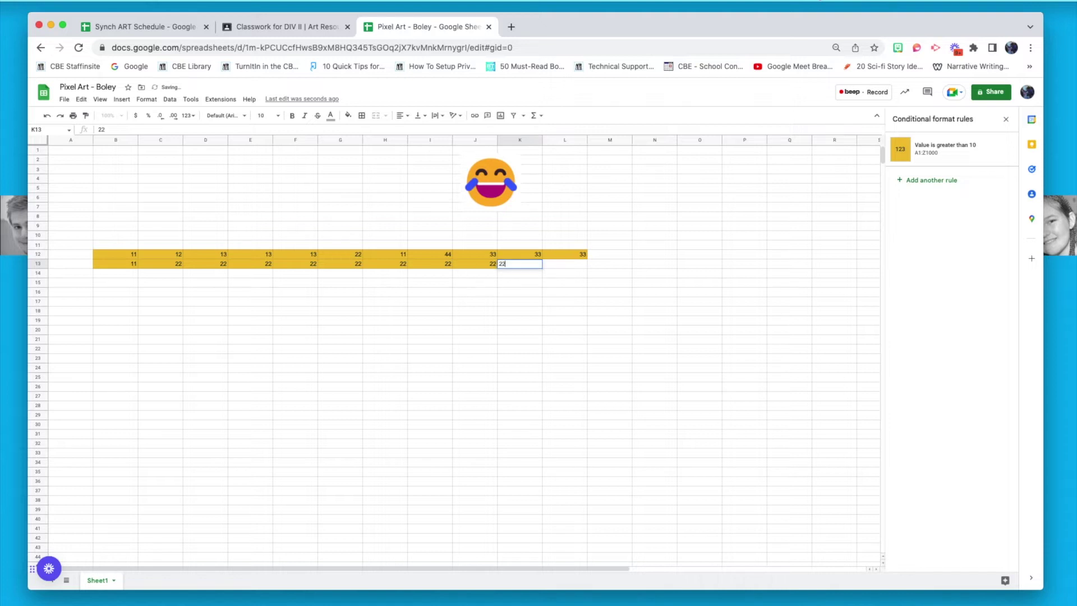
key(Tab)
text(22)
key(Return)
Fill row 14 from L14 back to B14 with 22, using 222 in cells D14 and C14
text(22)
key(shift+Tab)
text(22)
key(shift+Tab)
text(22)
key(shift+Tab)
text(22)
key(shift+Tab)
text(22)
key(shift+Tab)
text(22)
key(shift+Tab)
text(22)
key(shift+Tab)
text(2)
key(shift+Tab)
key(Tab)
text(22)
key(shift+Tab)
text(222)
key(shift+Tab)
text(22)
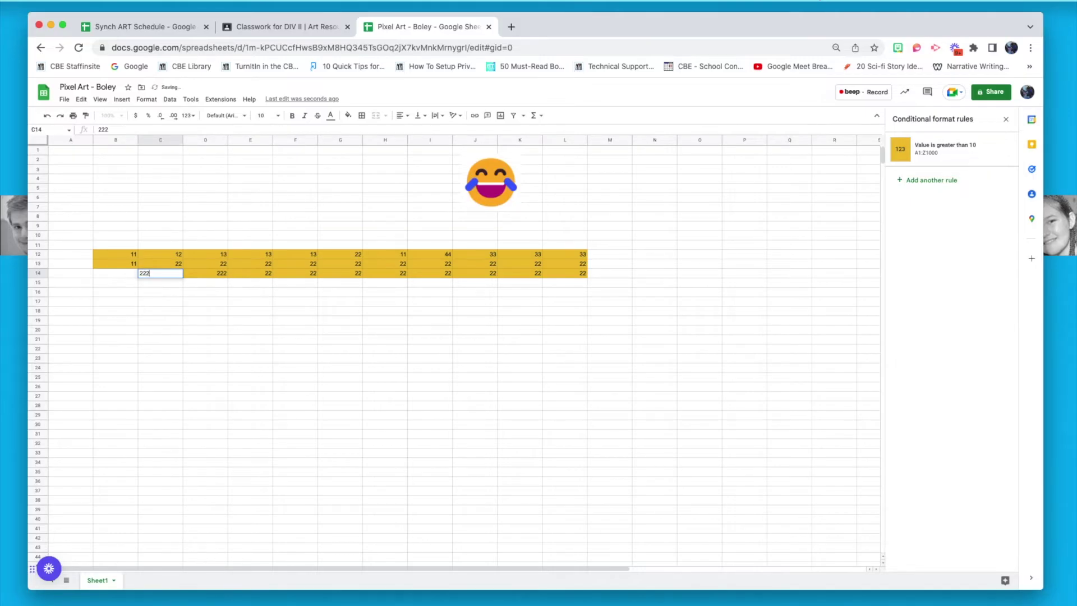
key(shift+Tab)
text(22)
key(Return)
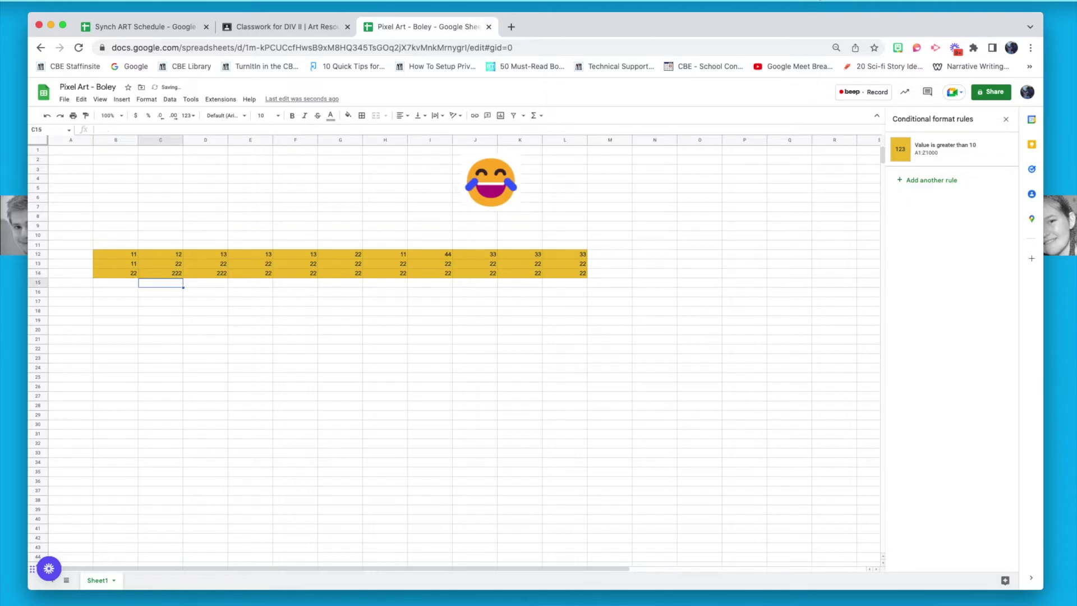
Copy the value of cell B14 into cells B15 and C15
click(124, 276)
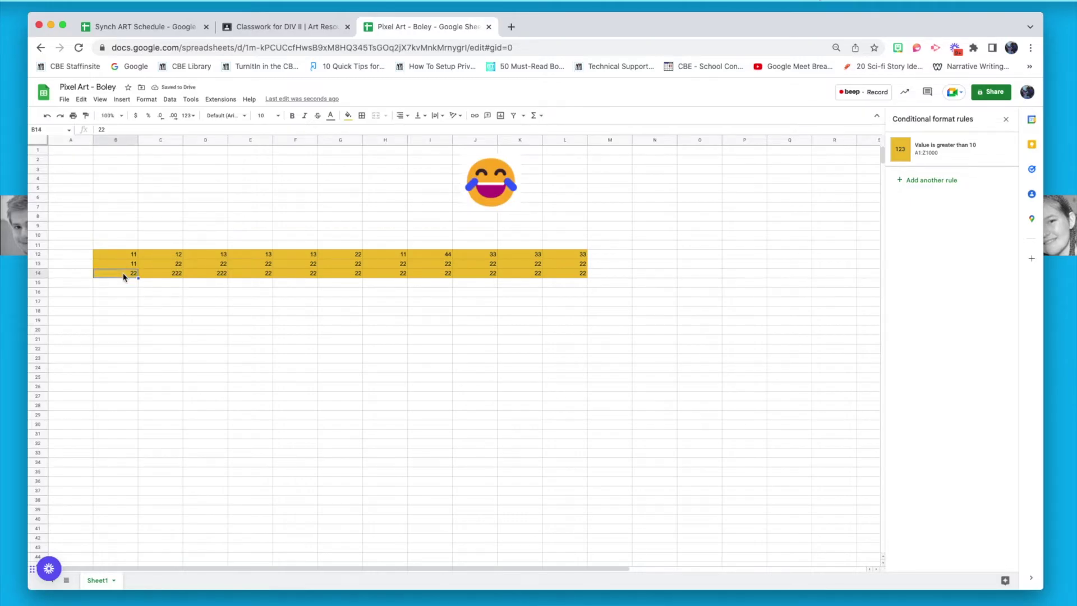
key(ctrl+c)
key(Down)
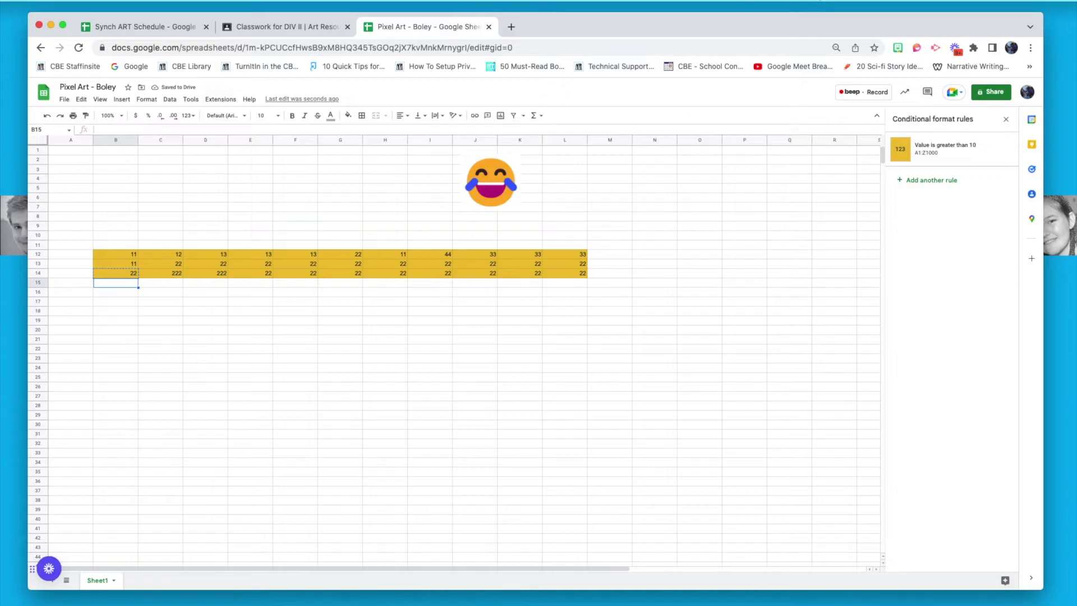
key(ctrl+v)
click(70, 282)
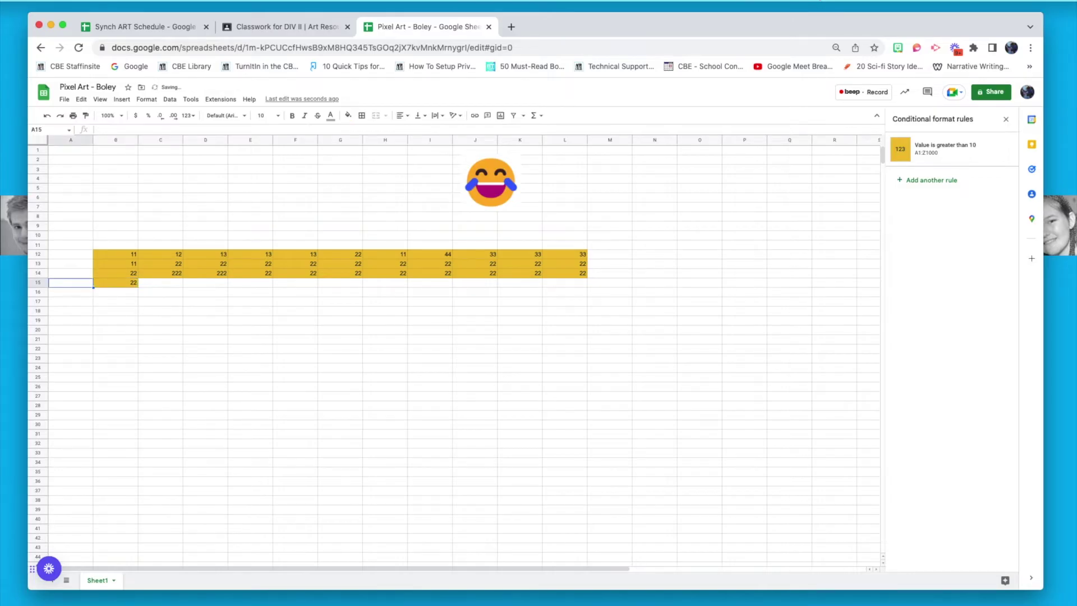
click(116, 282)
click(160, 282)
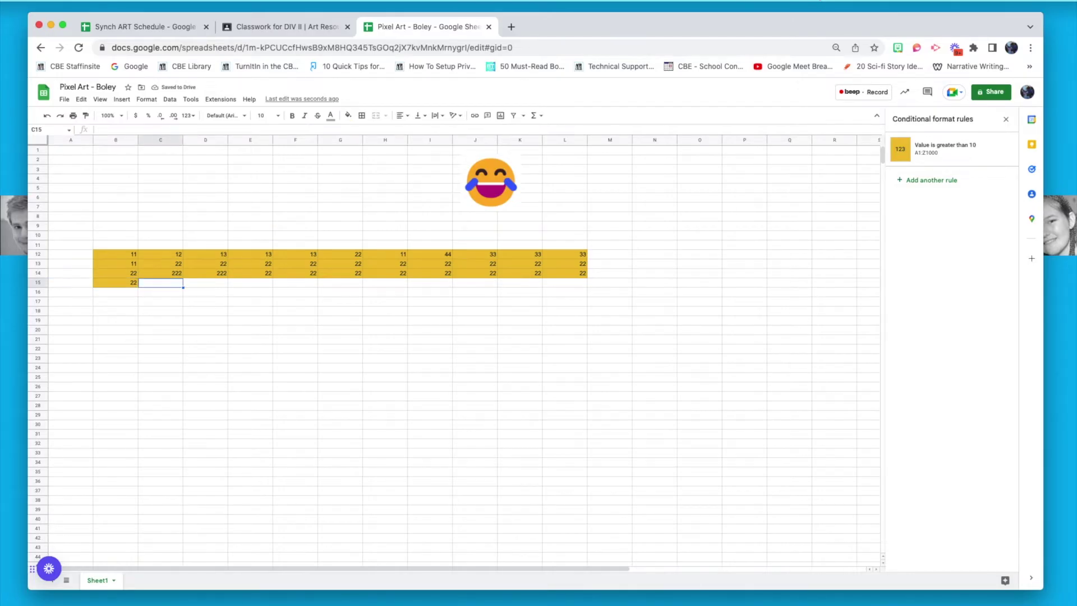
key(ctrl+v)
click(205, 282)
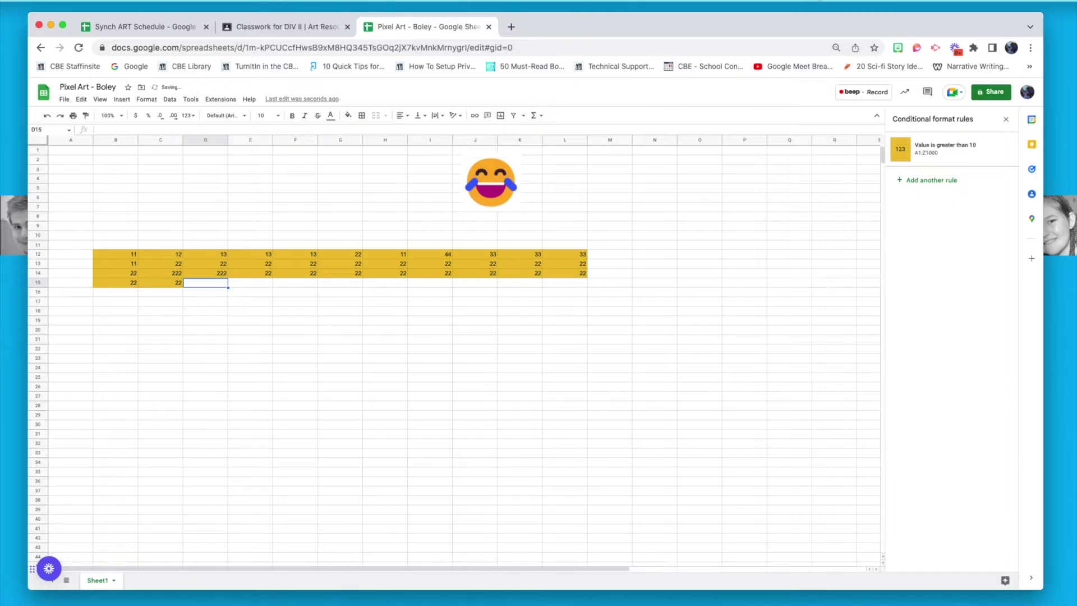
Autofill the value of cell C15 down column C through row 29
click(169, 283)
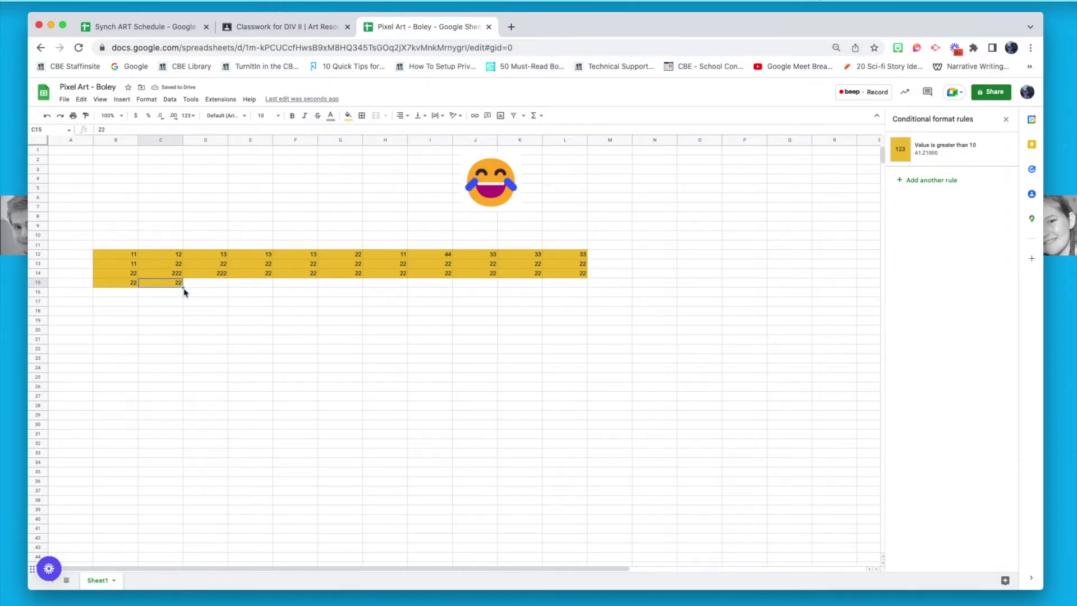
drag(182, 292, 183, 378)
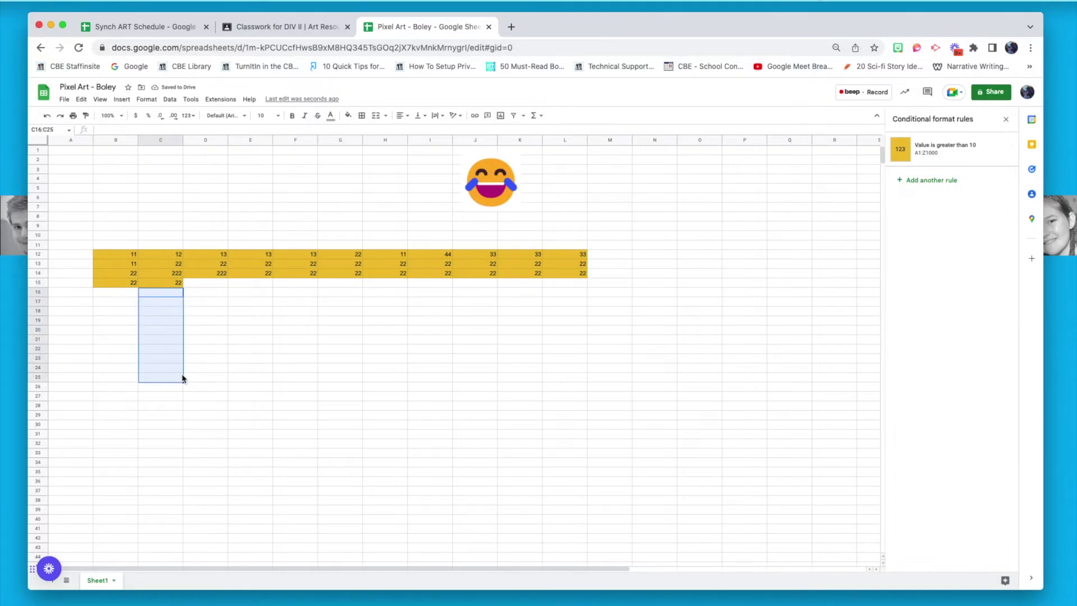
click(114, 339)
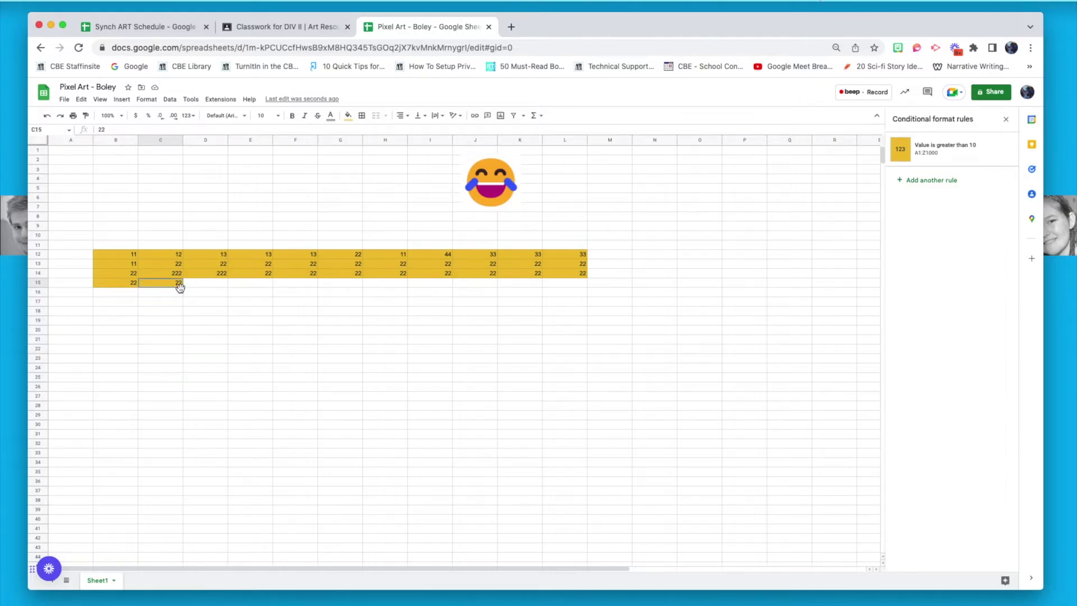
drag(182, 287, 183, 416)
Autofill the value of cell B15 down column B through row 42
click(128, 287)
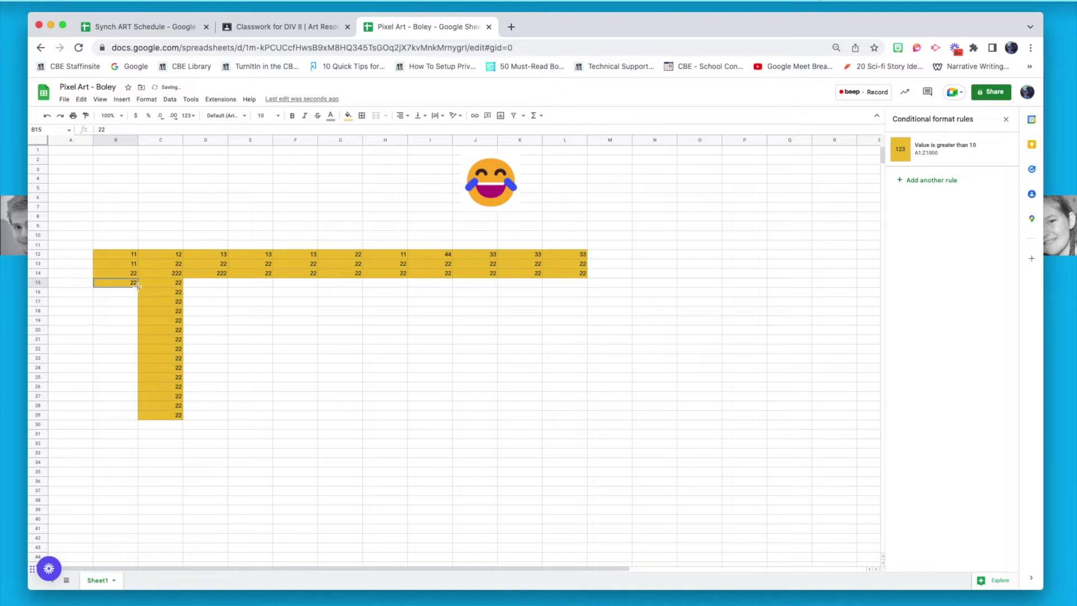
drag(138, 287, 140, 418)
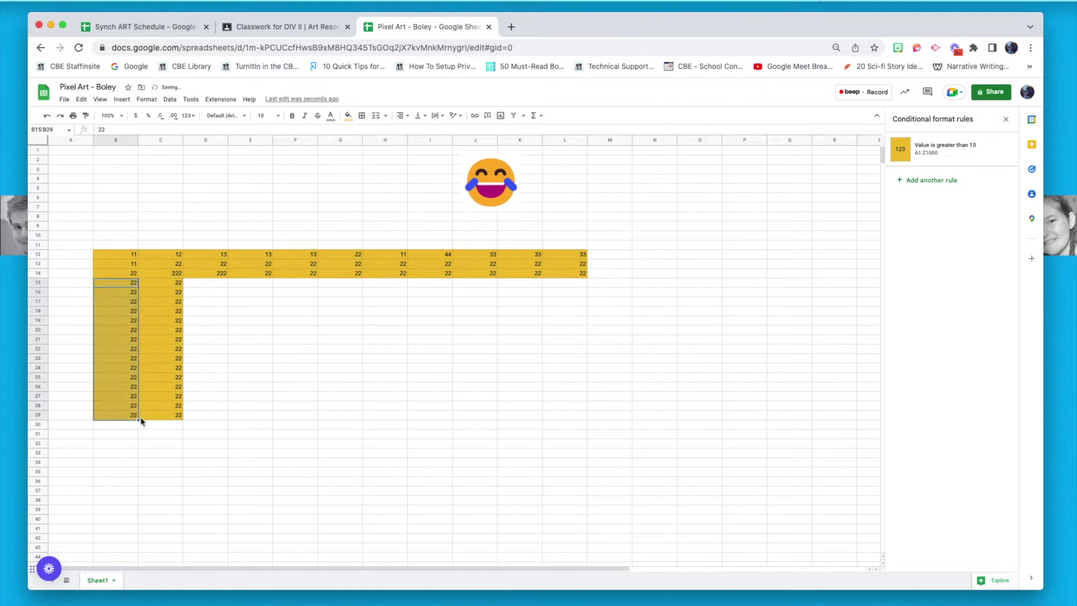
scroll(140, 418, down, 1)
drag(138, 409, 142, 535)
Extend the filled values in column C from row 29 down through row 42
scroll(143, 535, down, 3)
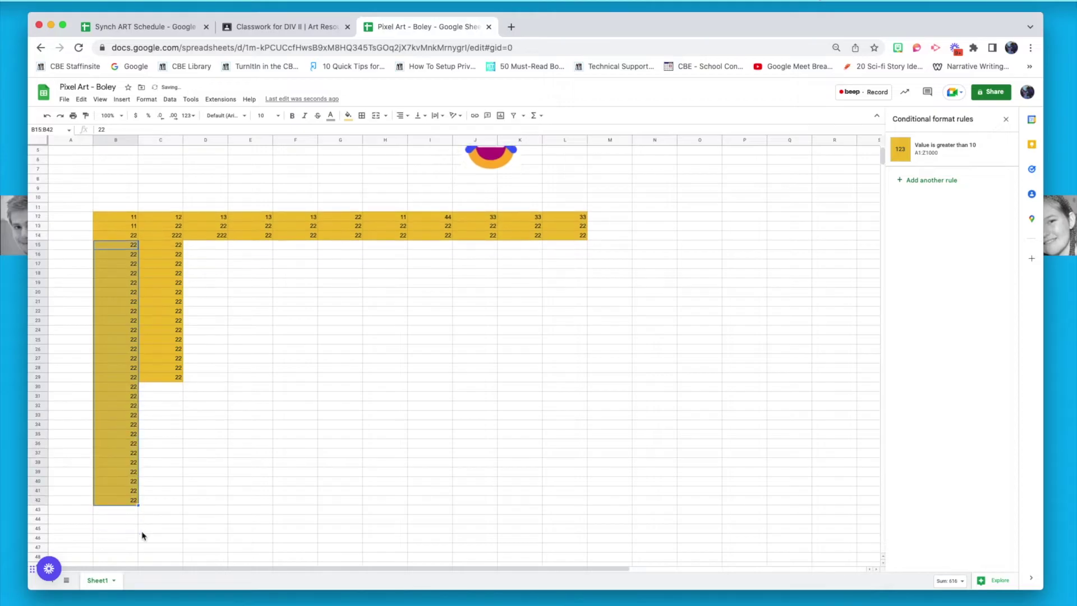
click(174, 377)
drag(183, 382, 183, 497)
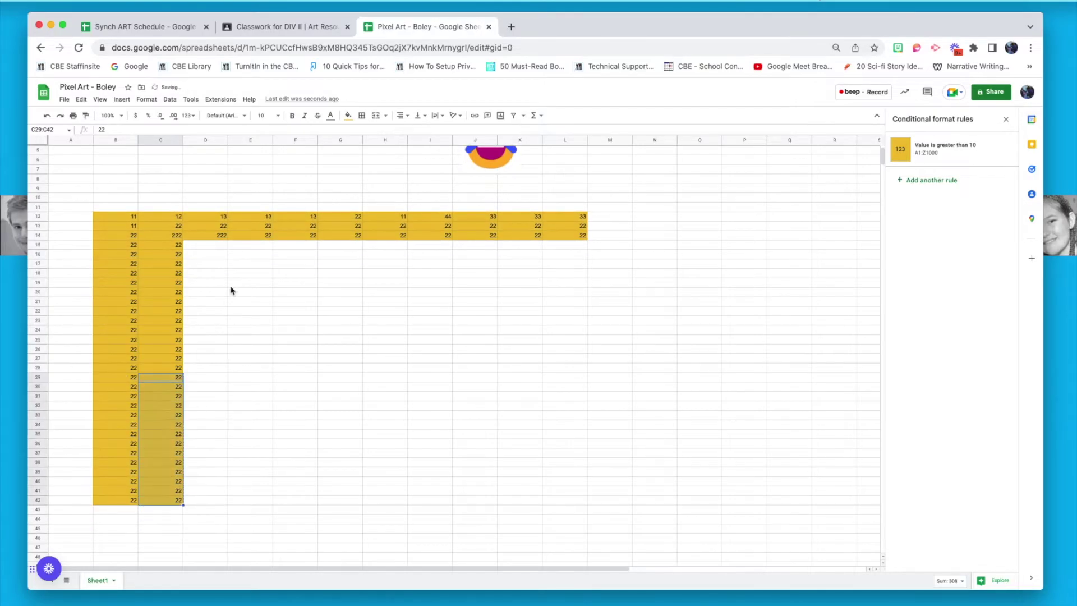
Enter 33 in cell D15 and autofill it across the block D15:L42
click(190, 246)
text(33)
key(Return)
click(221, 248)
drag(226, 250, 409, 502)
drag(228, 505, 583, 504)
Enter 33 in stepped rows above and below the block, tapering to cells G7 and G47, to round the face
click(341, 178)
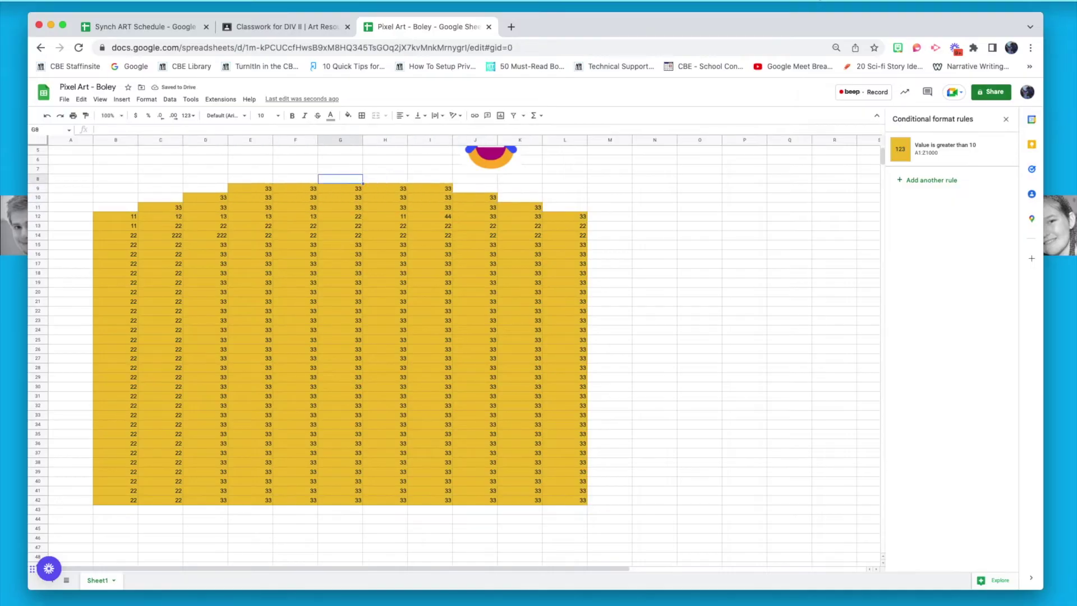
click(340, 169)
text(33)
click(161, 510)
text(33)
click(341, 538)
text(33)
Clear the face's corner cells B12:B13, L12:L13, B41:B42 and L41:L42
drag(115, 216, 116, 226)
key(Delete)
drag(565, 216, 564, 225)
key(Delete)
drag(116, 491, 115, 499)
key(Delete)
drag(565, 490, 564, 500)
key(Delete)
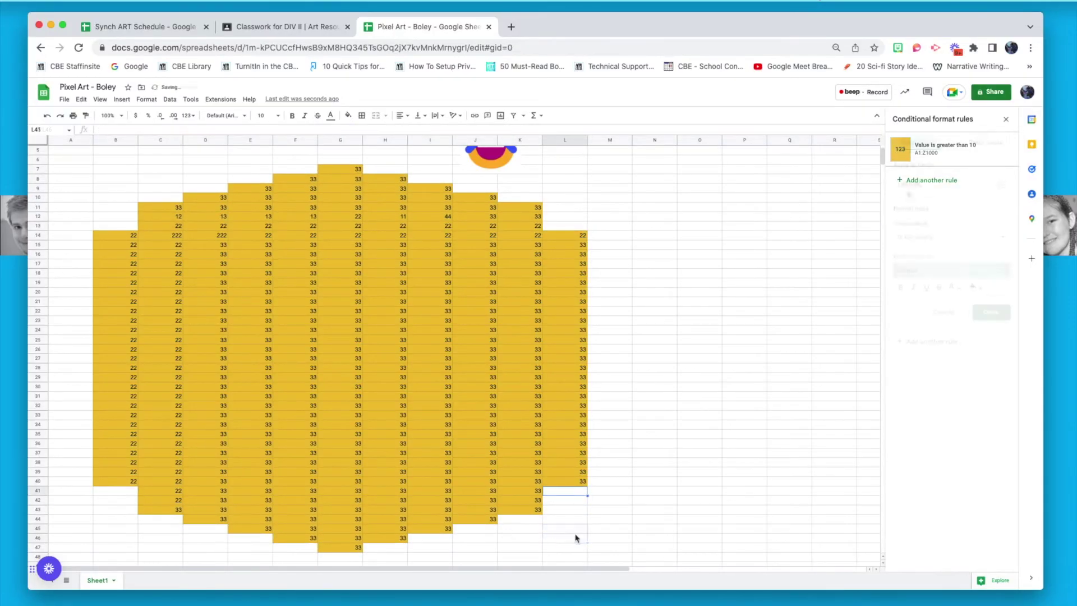
Add another conditional format rule and set its range to the whole sheet, 1:1000
drag(576, 538, 575, 528)
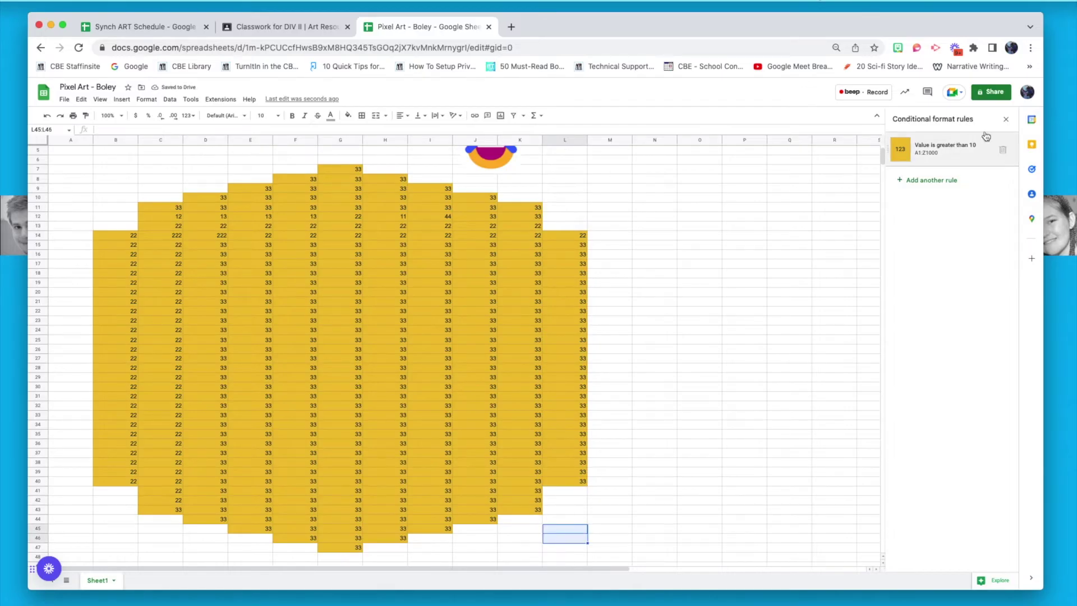
click(920, 186)
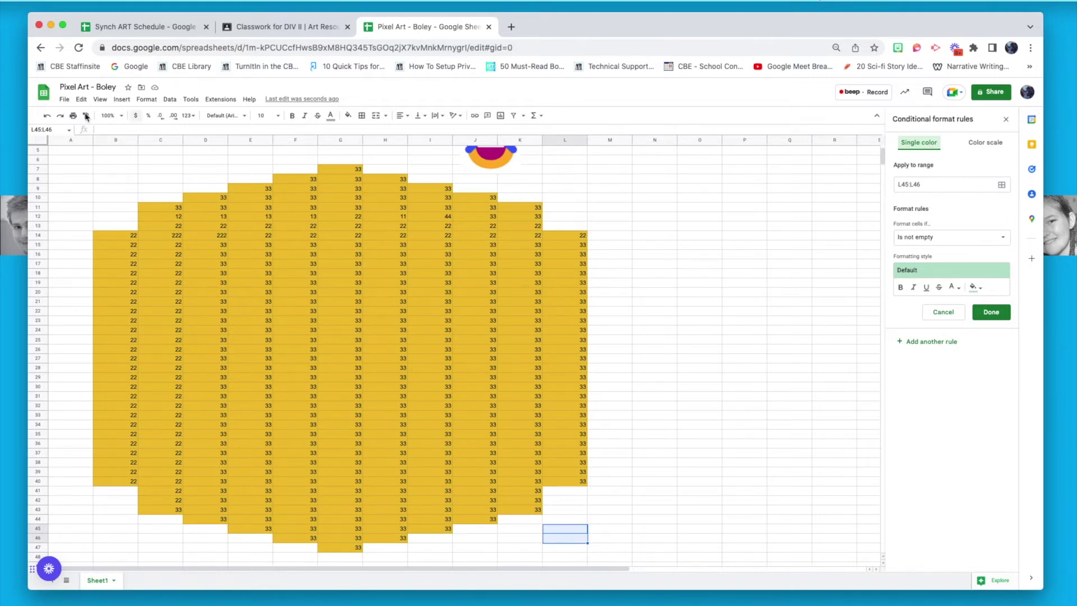
click(39, 143)
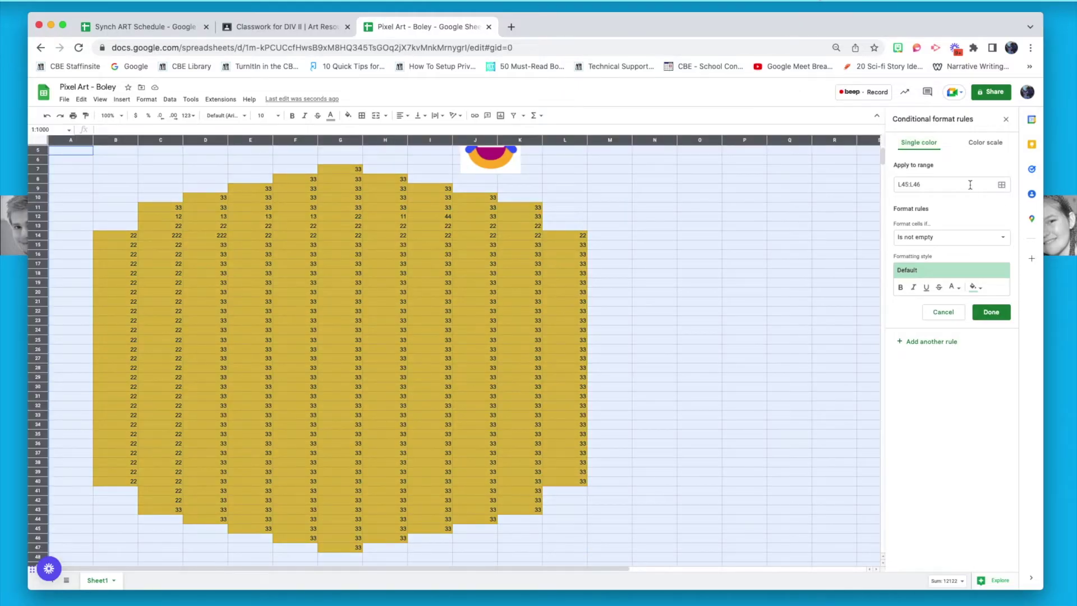
click(1001, 185)
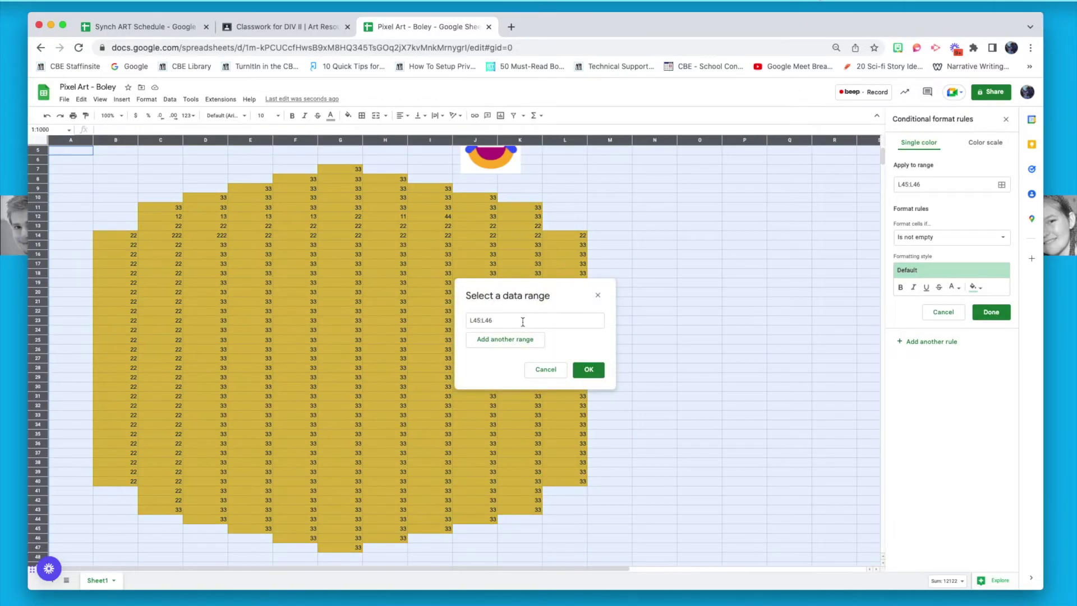
drag(516, 323, 456, 323)
key(BackSpace)
click(40, 141)
click(588, 373)
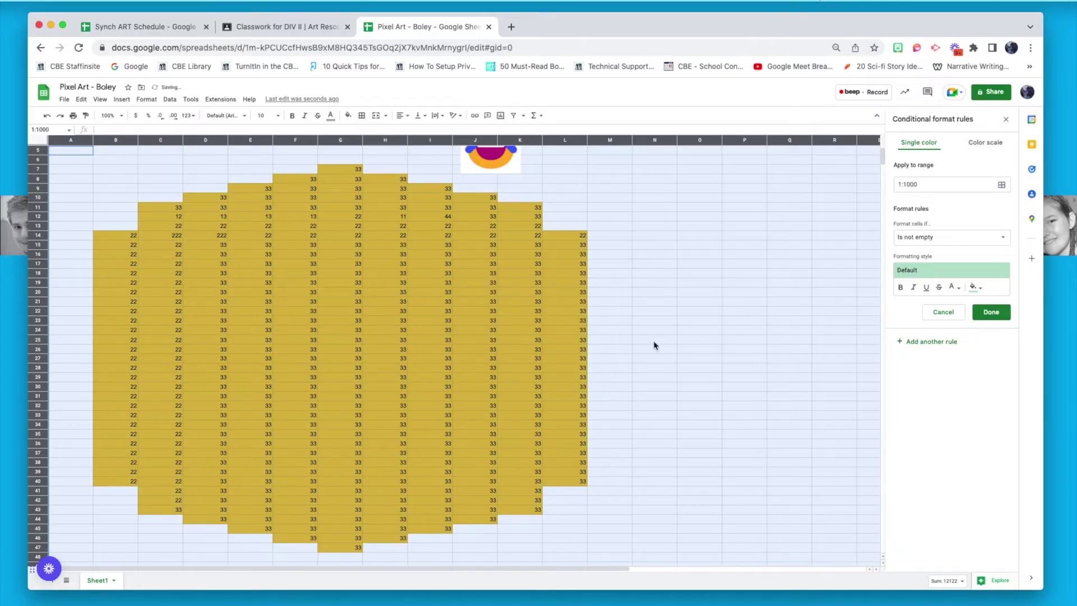
Set the new rule to format cells less than -1 with a dark red fill
click(998, 238)
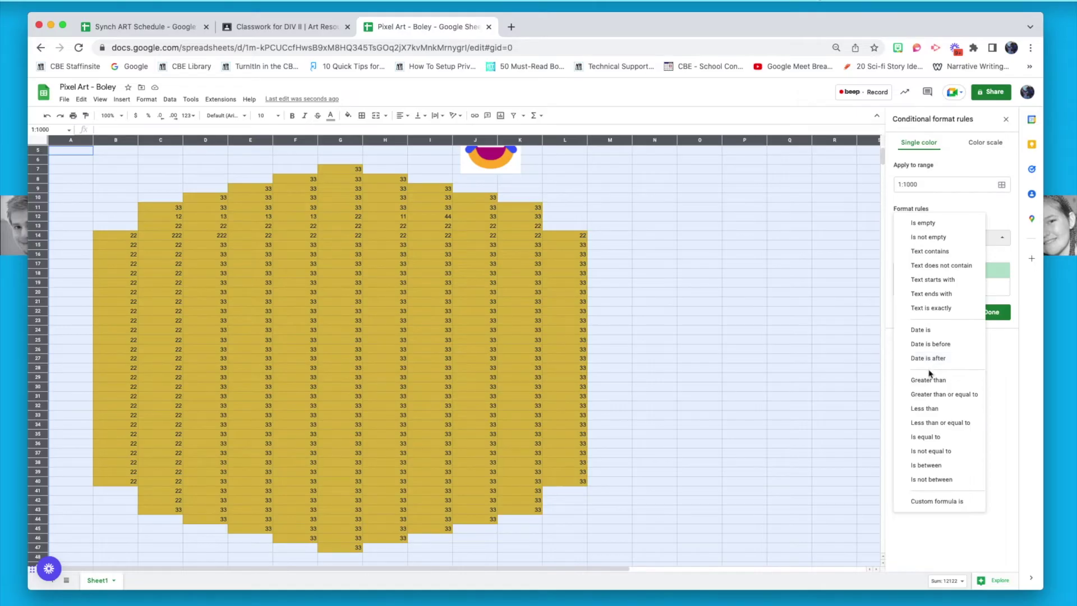
click(927, 409)
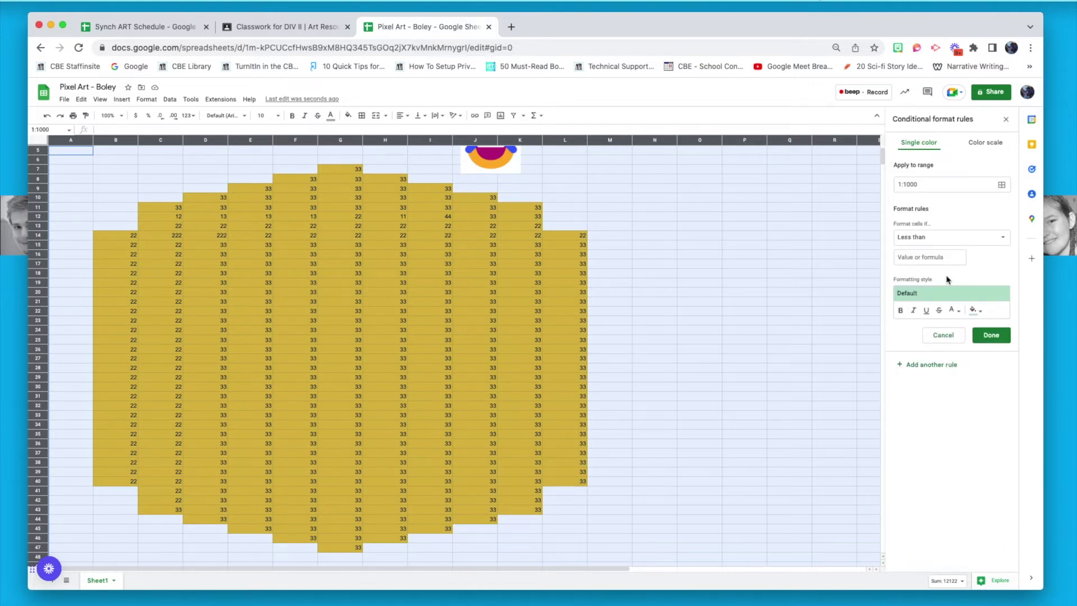
click(933, 259)
text(1)
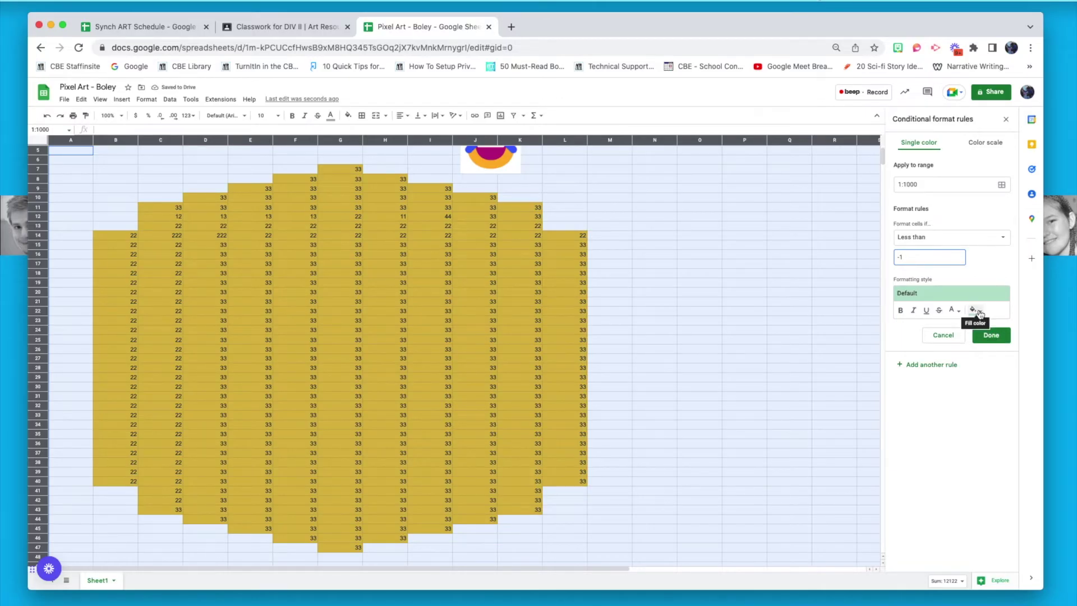
click(979, 313)
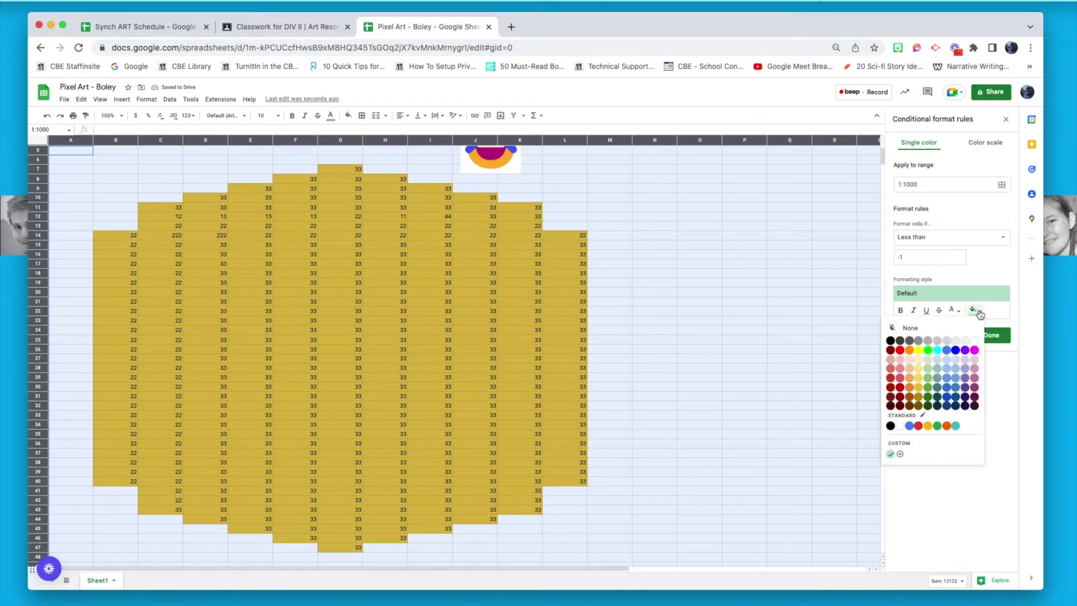
click(902, 400)
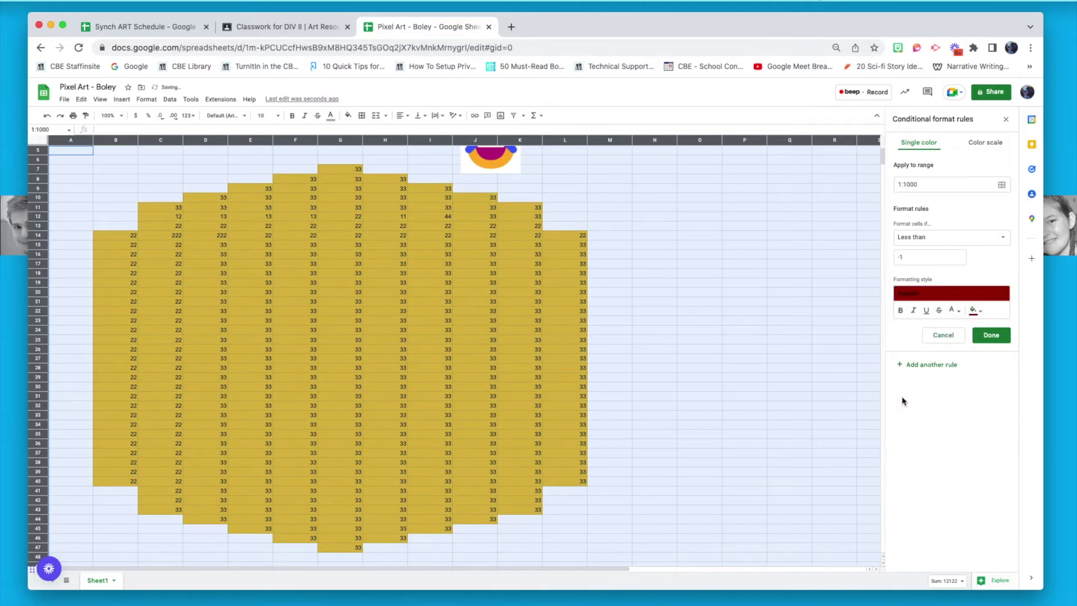
Save the dark red rule and enter -2 in cell D29 to start the mouth
click(992, 336)
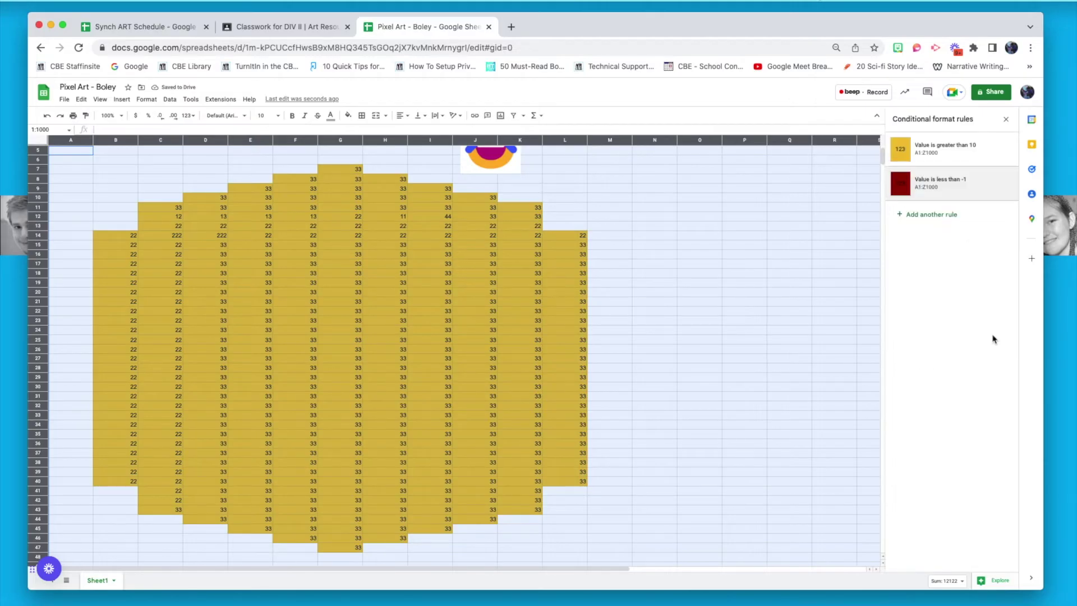
click(384, 432)
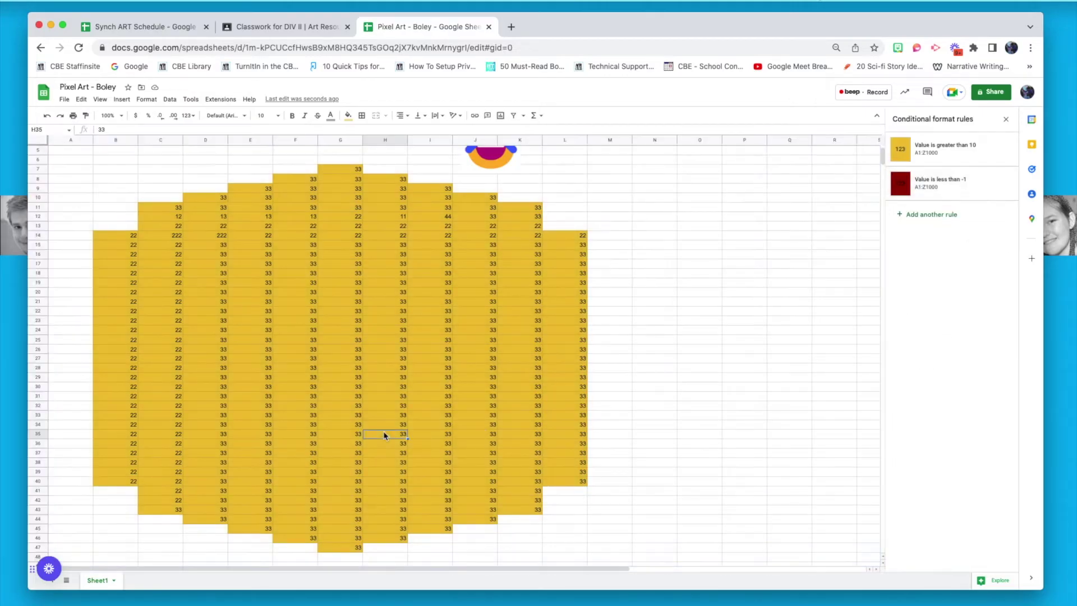
click(188, 378)
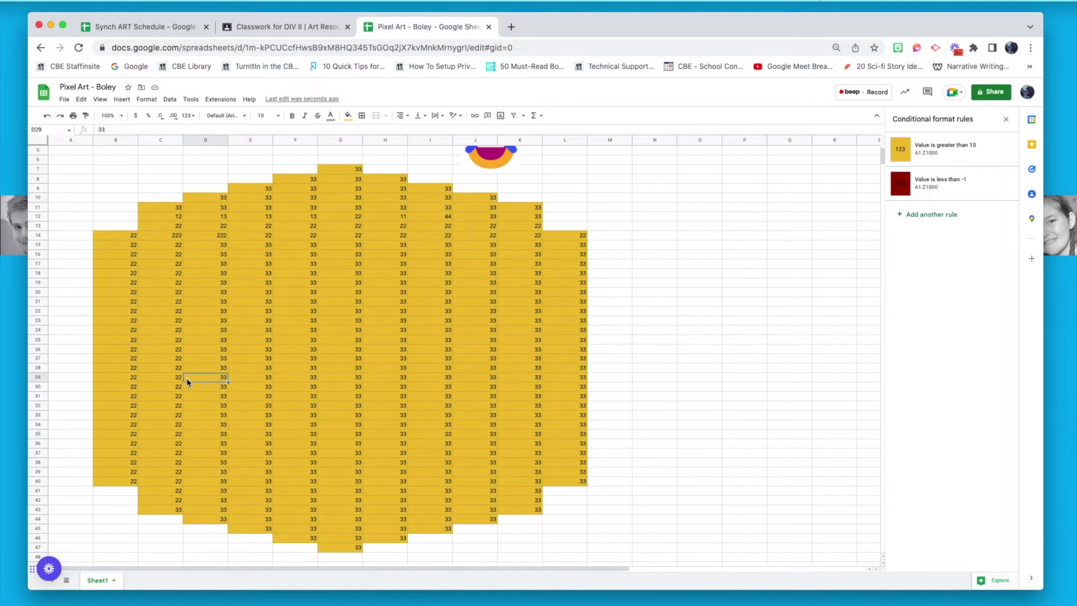
text(-1)
key(Tab)
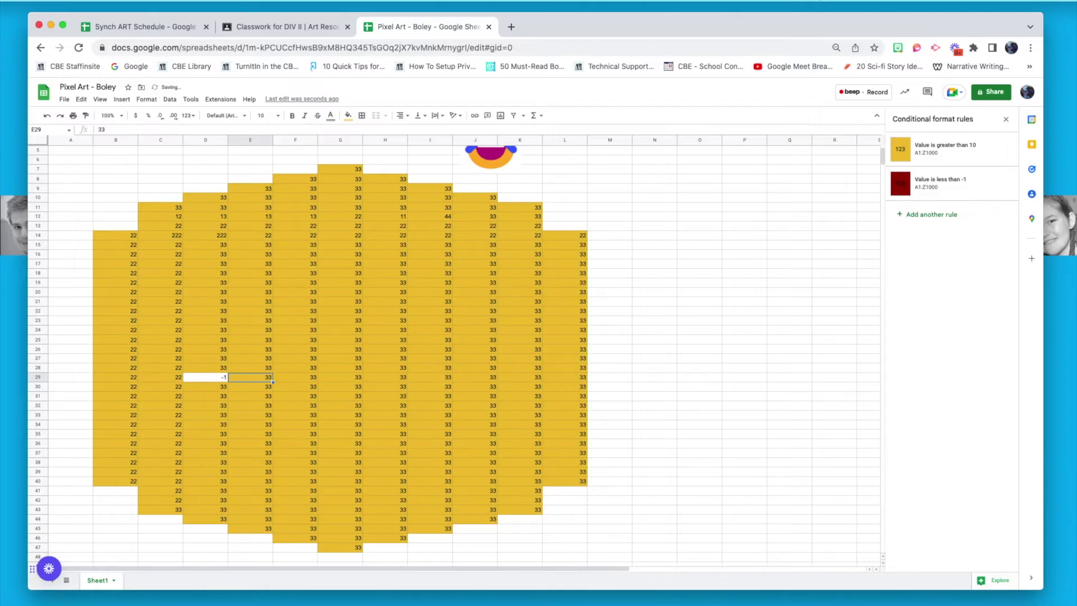
click(206, 377)
text(-)
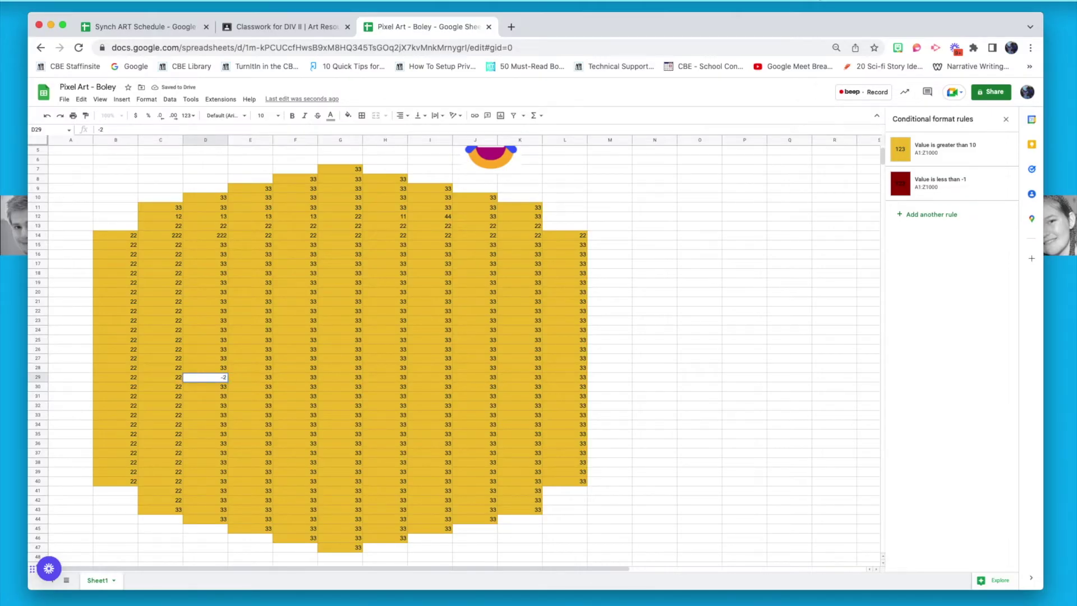
key(Tab)
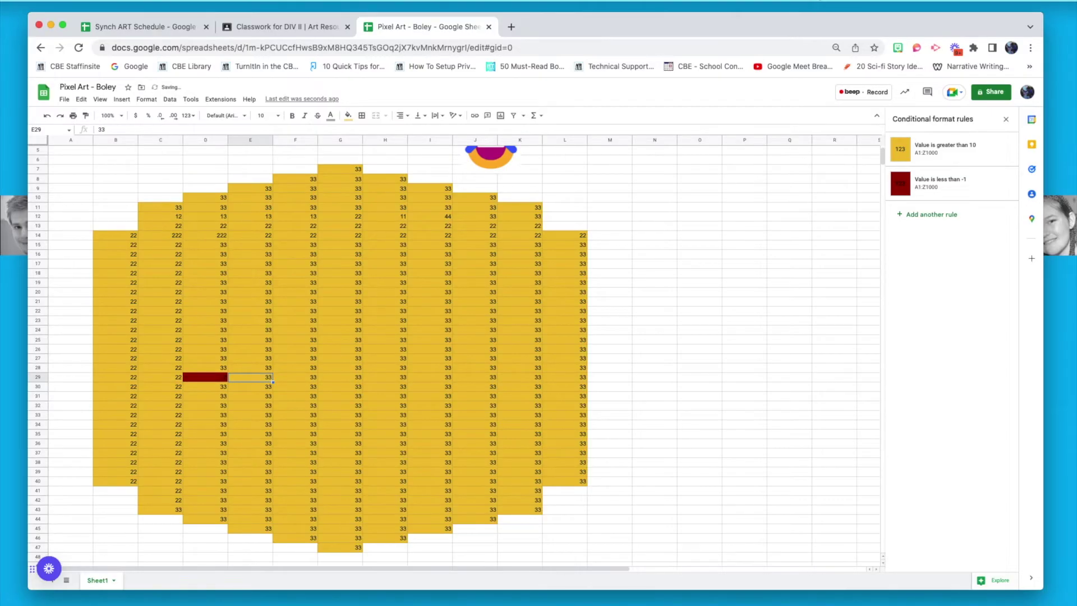
click(203, 377)
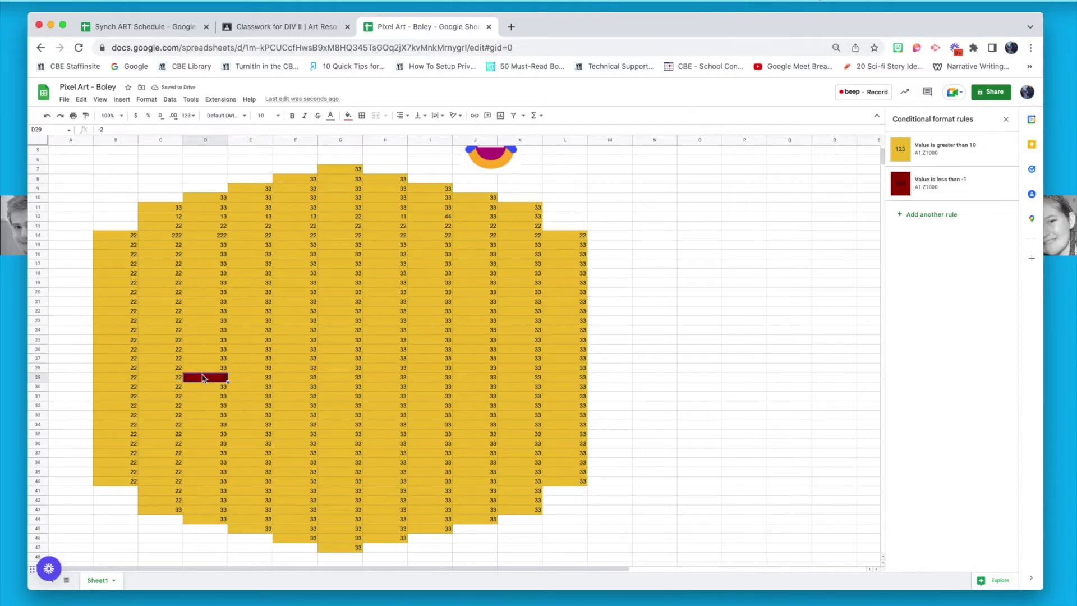
Continue the mouth's top row by entering -2, -4, -5, -4 and -2 in cells E29 to I29
click(237, 380)
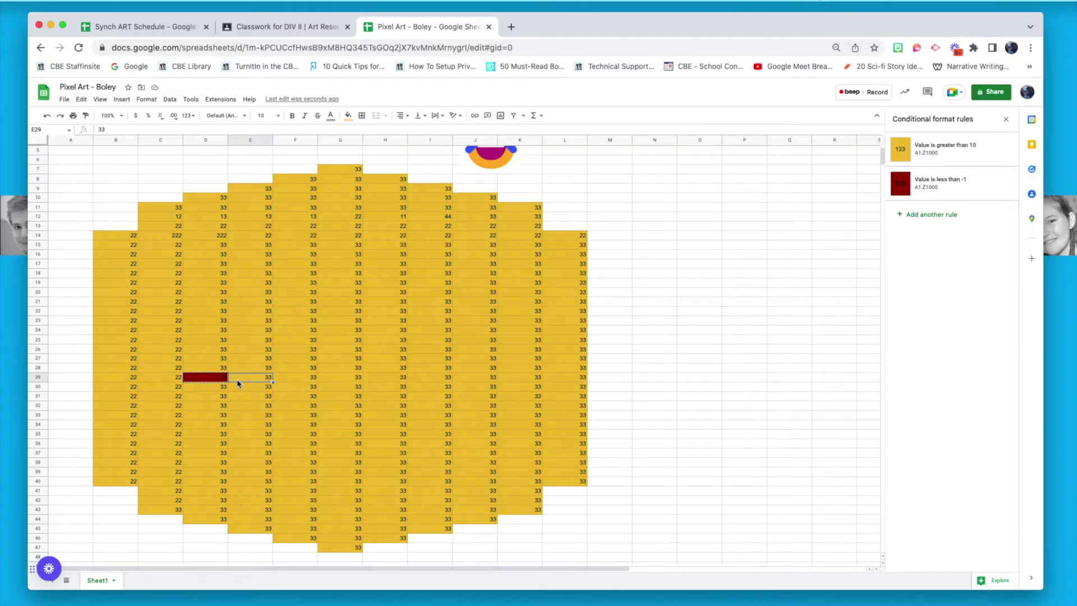
text(-2)
key(Tab)
text(-4)
key(Tab)
text(-5)
key(Tab)
text(-4)
key(Tab)
text(-)
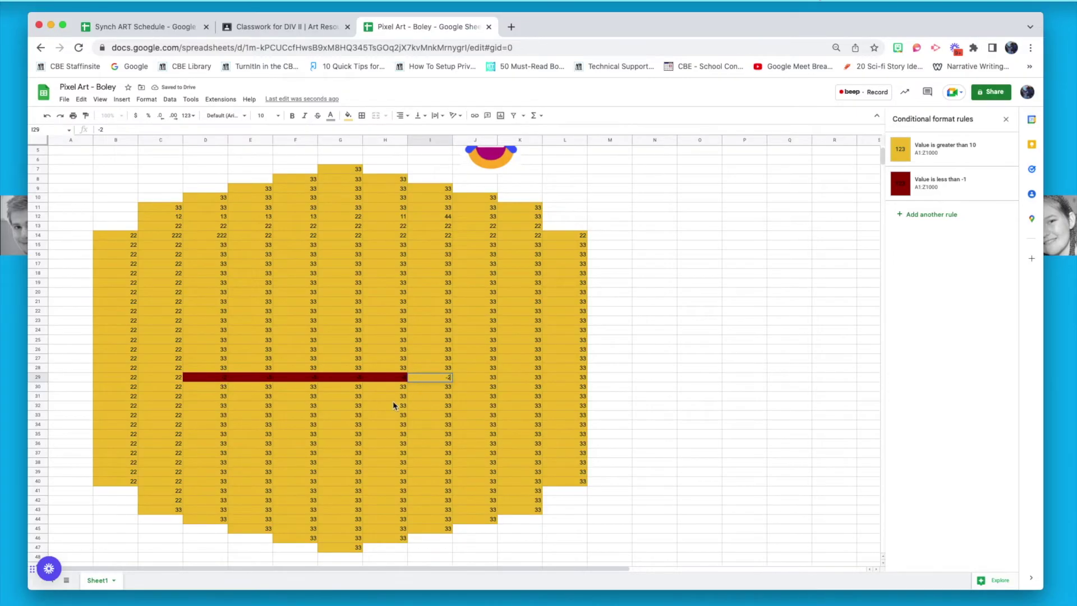
click(397, 405)
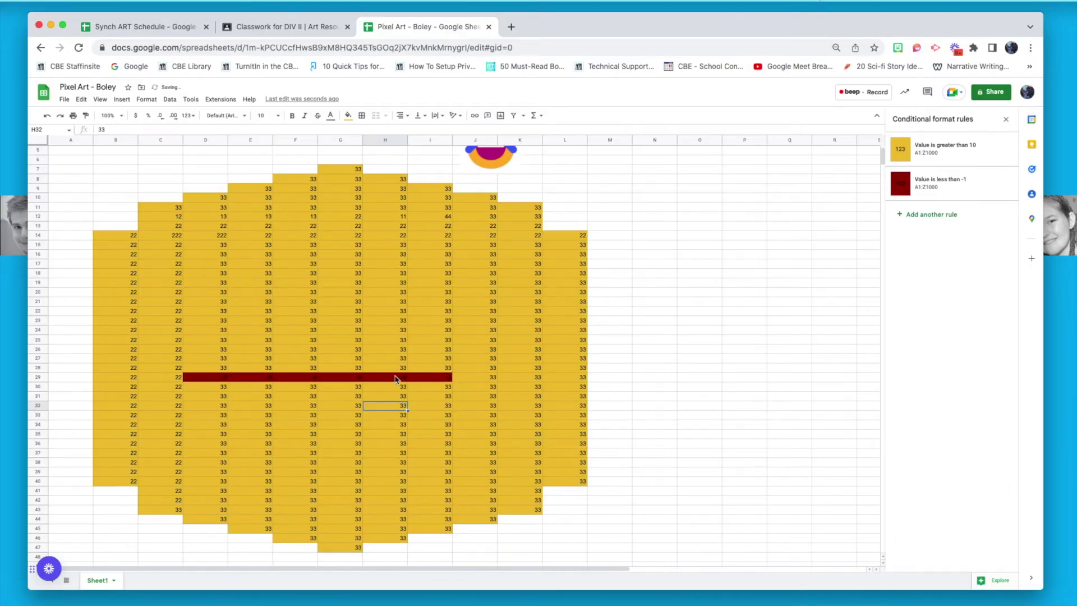
Copy the -2 from cell I29 into J29 to extend the mouth's top row
click(424, 380)
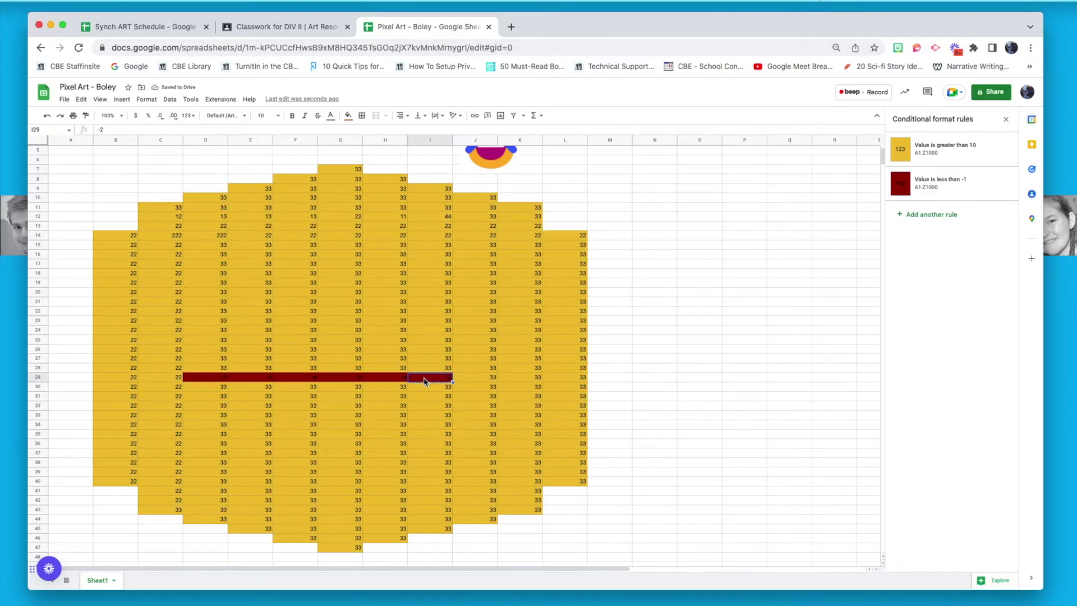
key(super+c)
key(Right)
key(super+v)
key(Down)
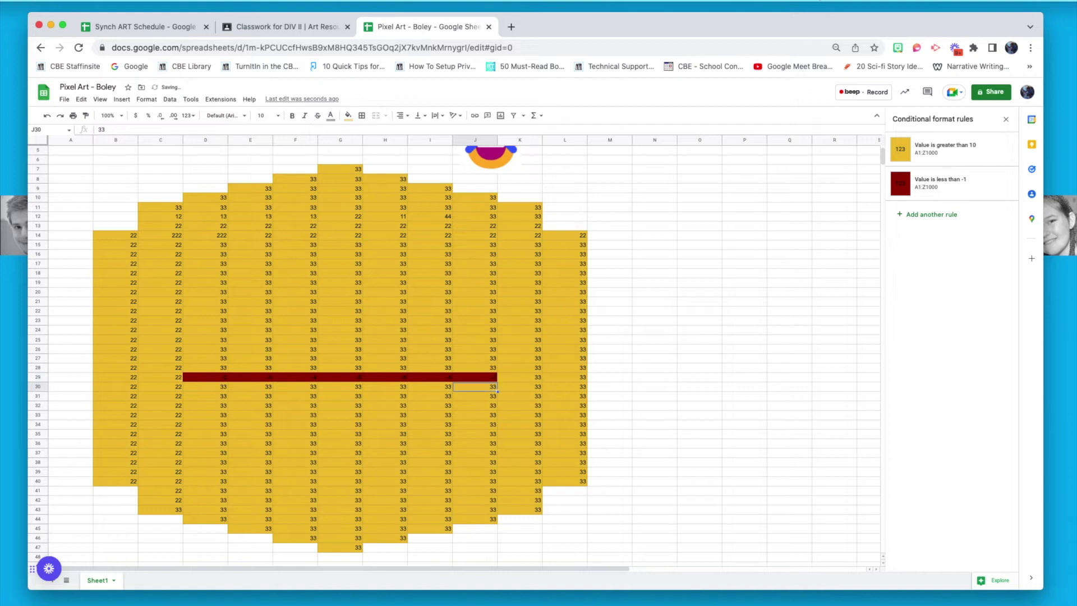
Paste the copied -2 into cells D30 and E30 to begin the mouth's second row
key(Left)
key(Left)
key(Left)
key(Left)
key(Left)
key(Left)
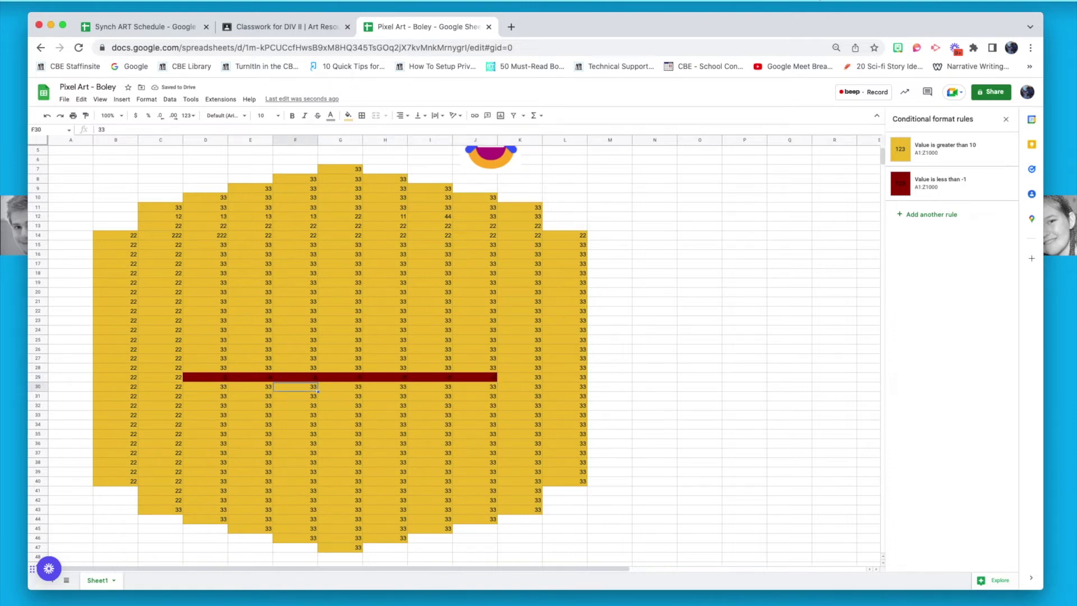
key(super+v)
key(Right)
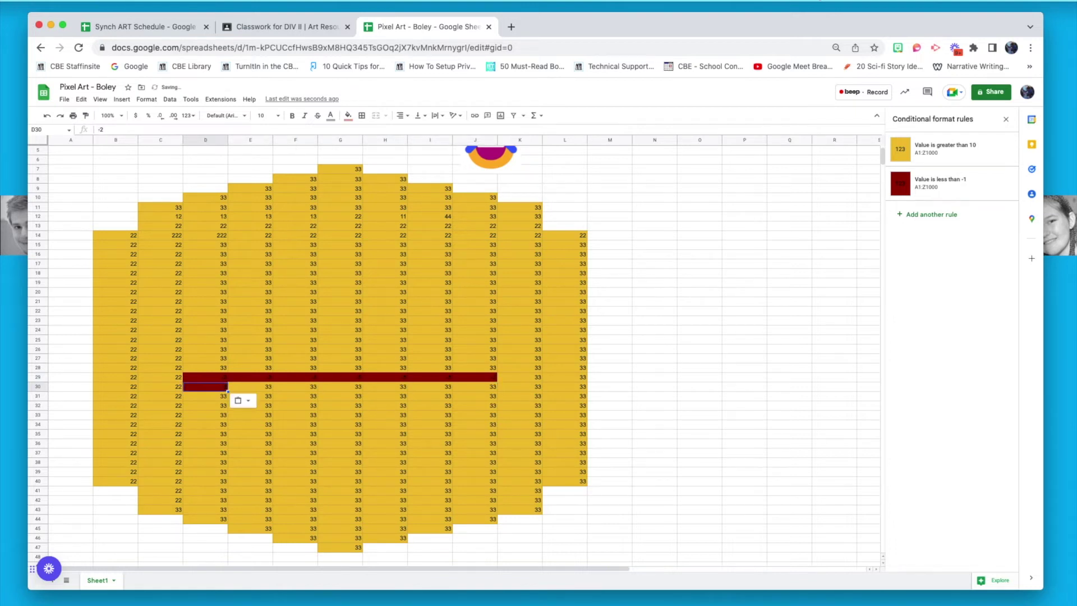
key(super+v)
key(Down)
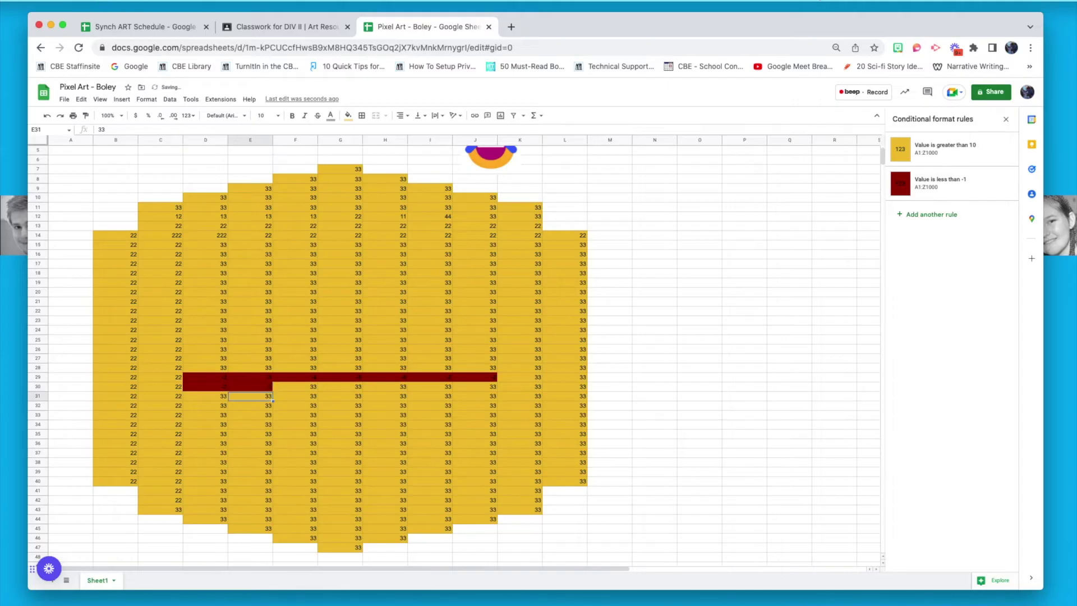
Paste the copied -2 into cells E31:F31, E32 and F33:F34 to step the mouth's left edge downward
key(super+v)
key(Right)
key(super+v)
key(Down)
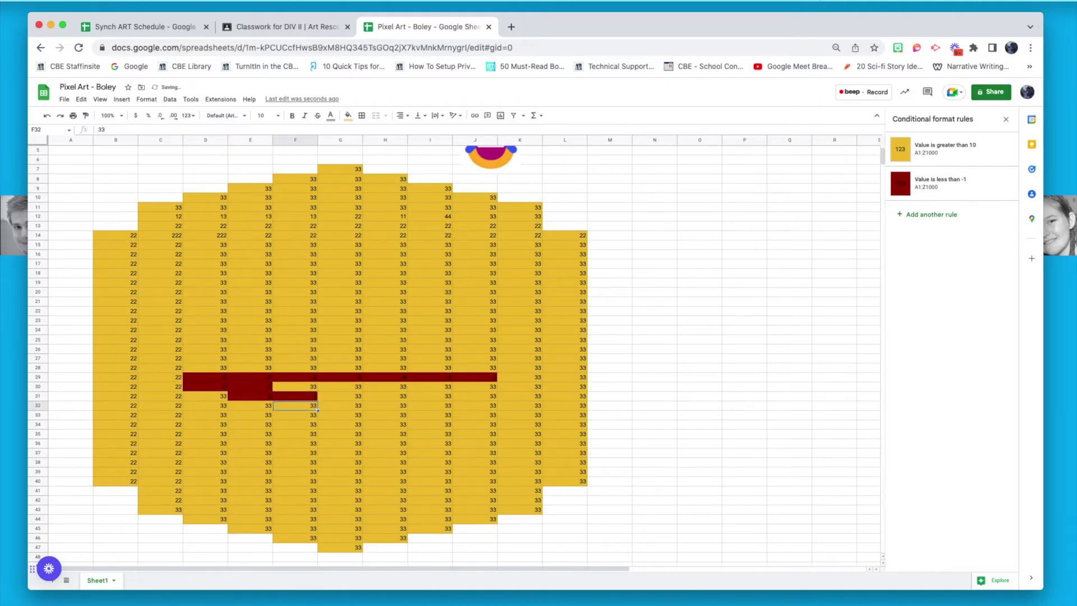
key(Left)
key(super+v)
key(Right)
key(Down)
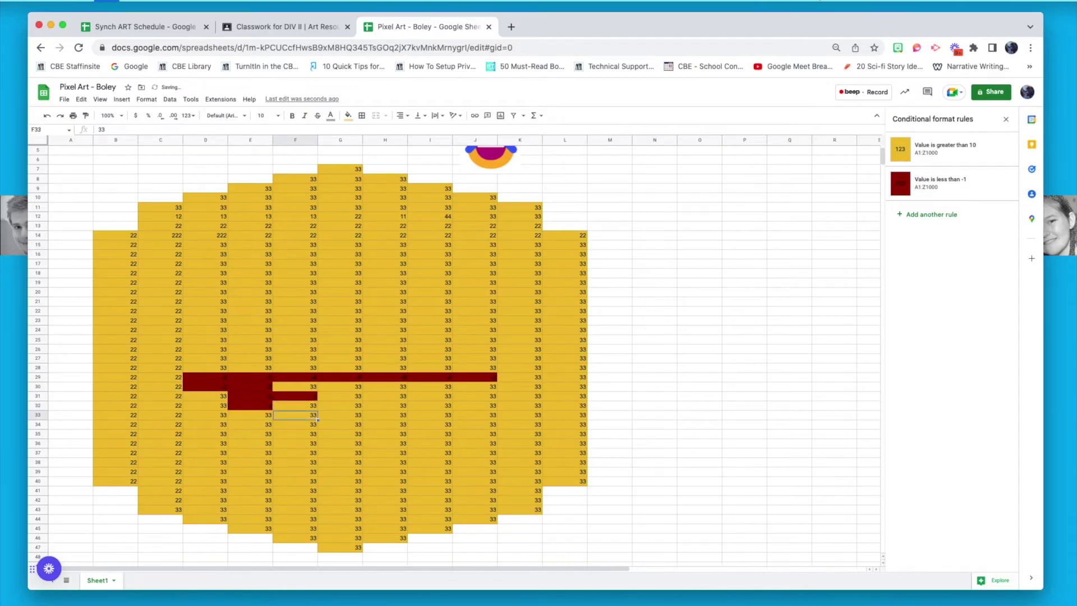
key(super+v)
key(Down)
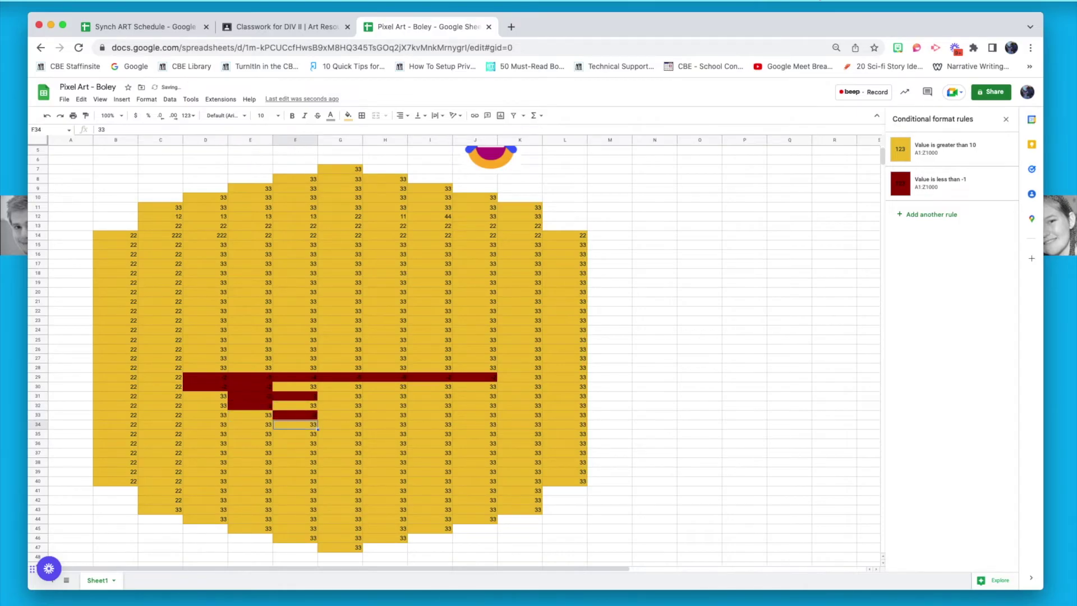
key(super+v)
key(Right)
key(Down)
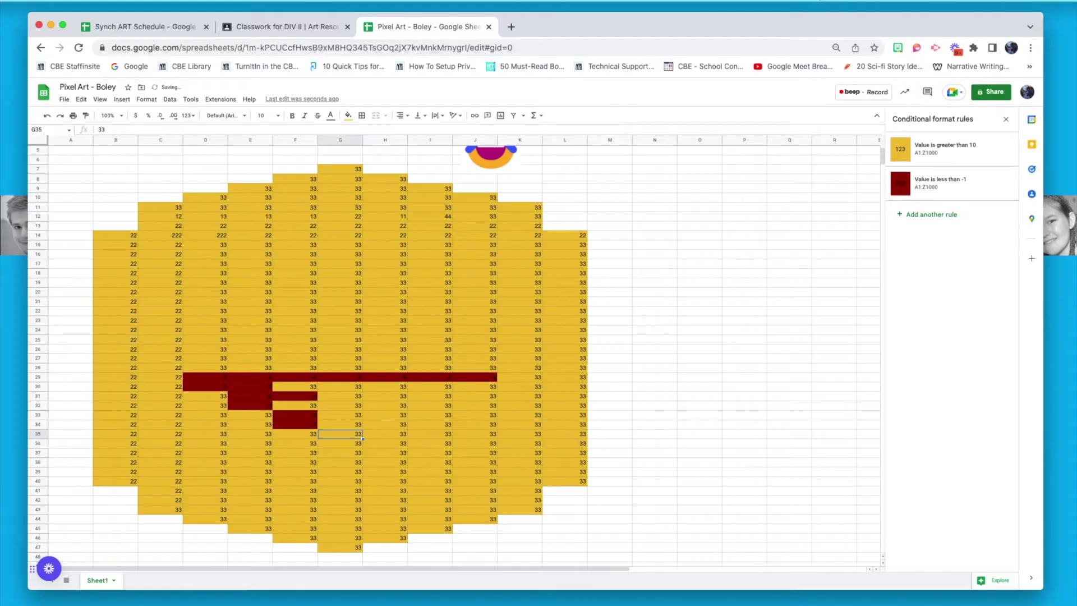
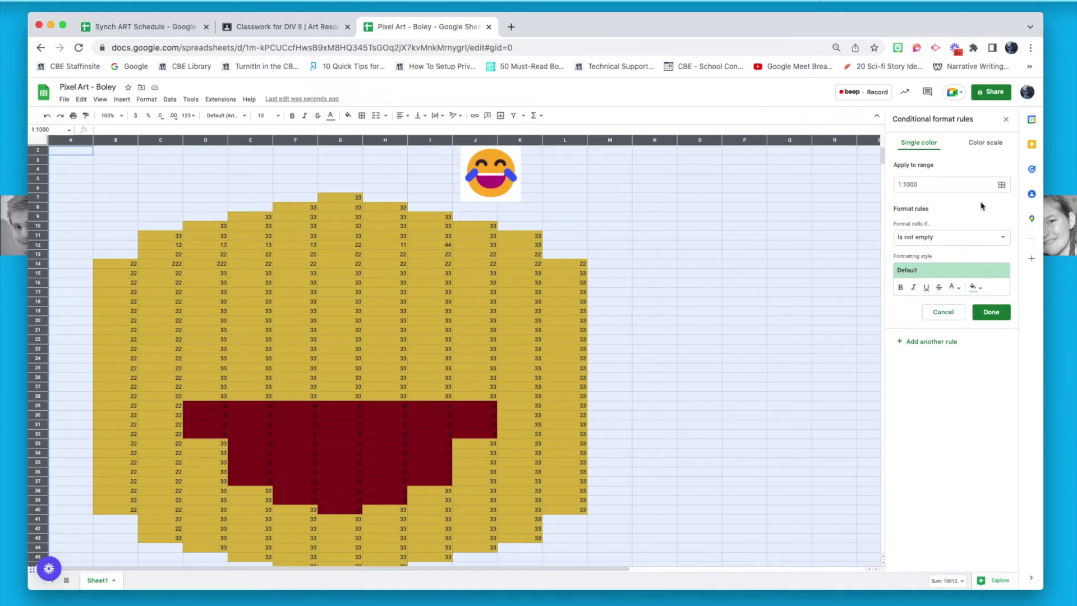
Set the new whole-sheet rule to format cells with values between -8 and -10
click(1002, 244)
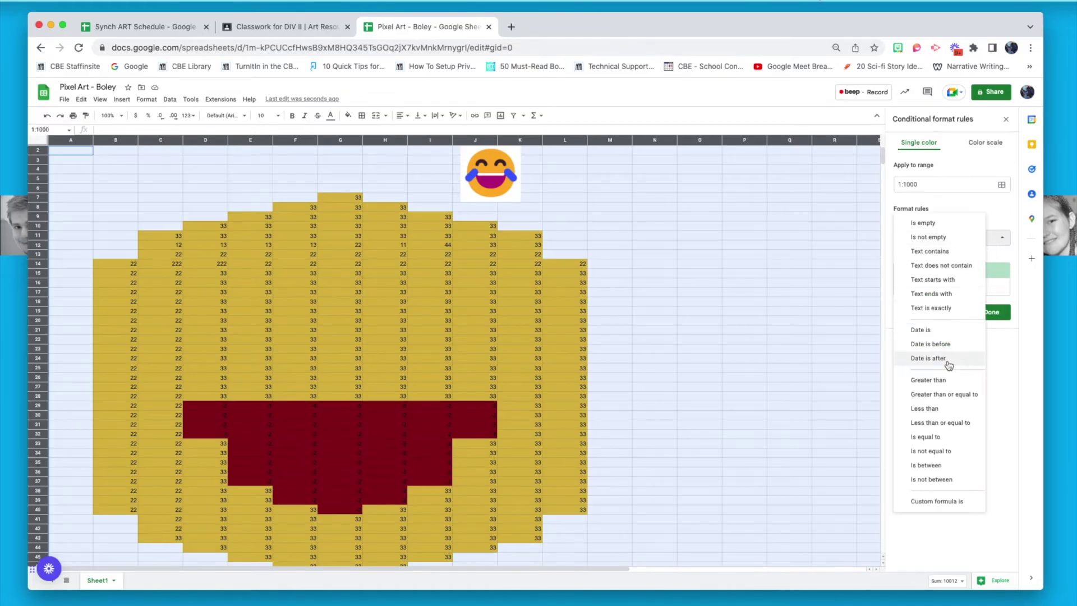
click(944, 467)
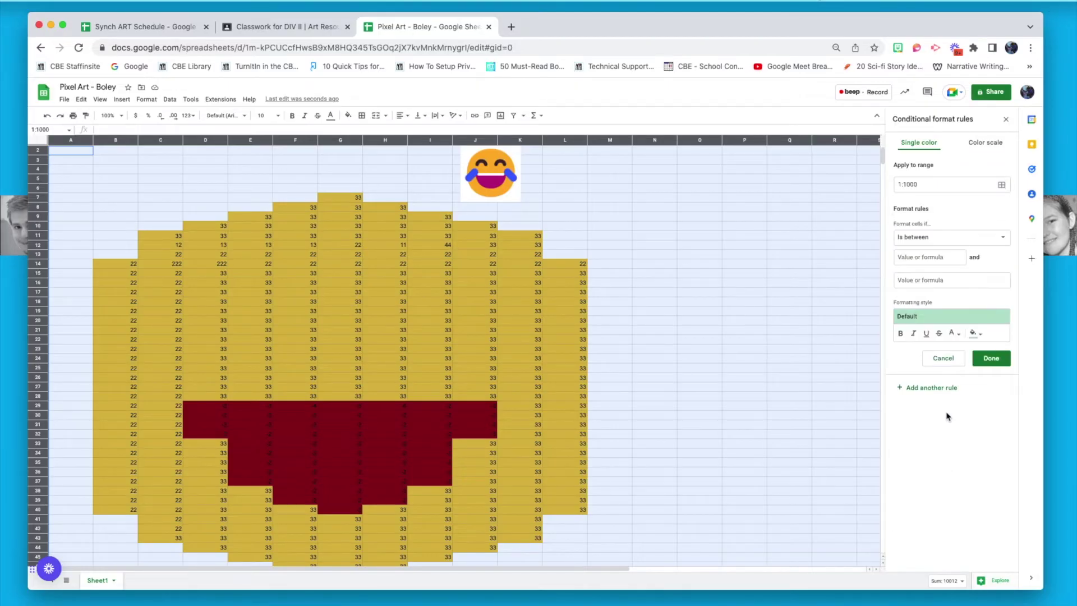
click(932, 258)
text(-8)
click(932, 282)
text(-1)
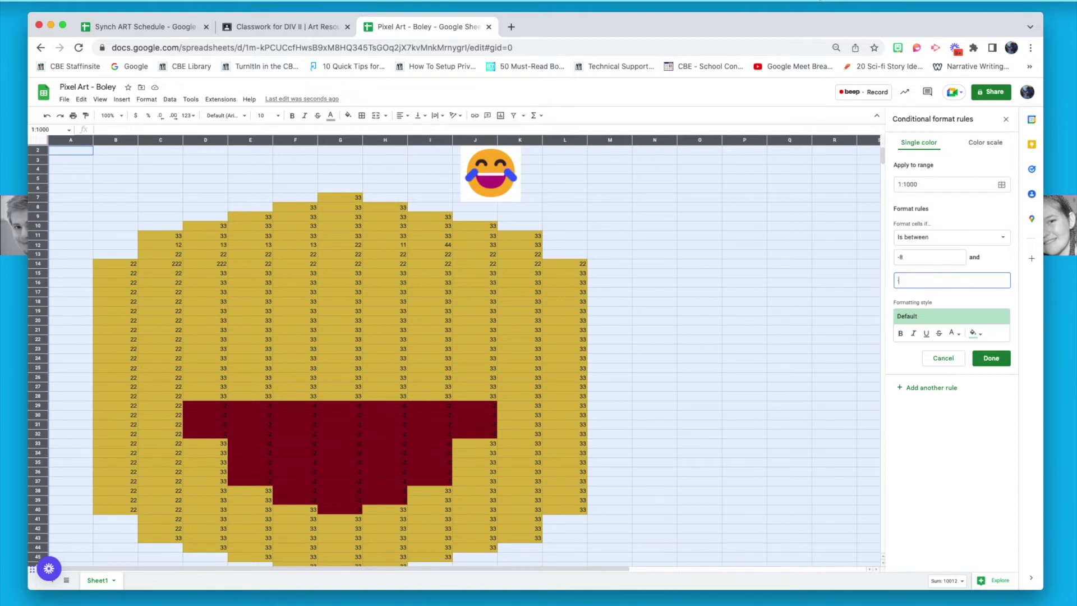
text(0)
Give the between -8 and -10 rule a black fill and save it
click(981, 336)
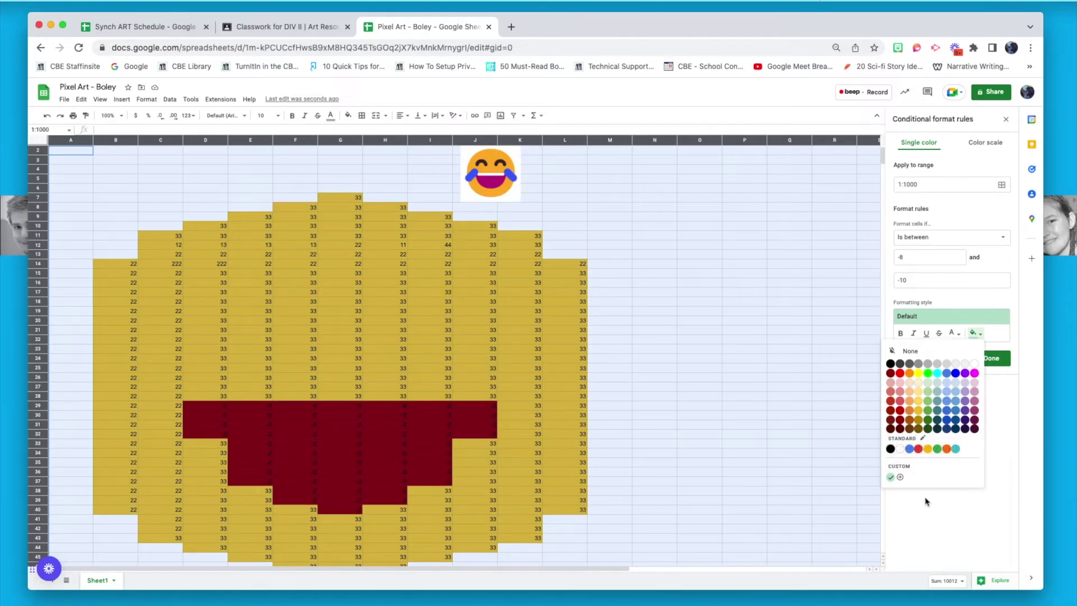
click(891, 449)
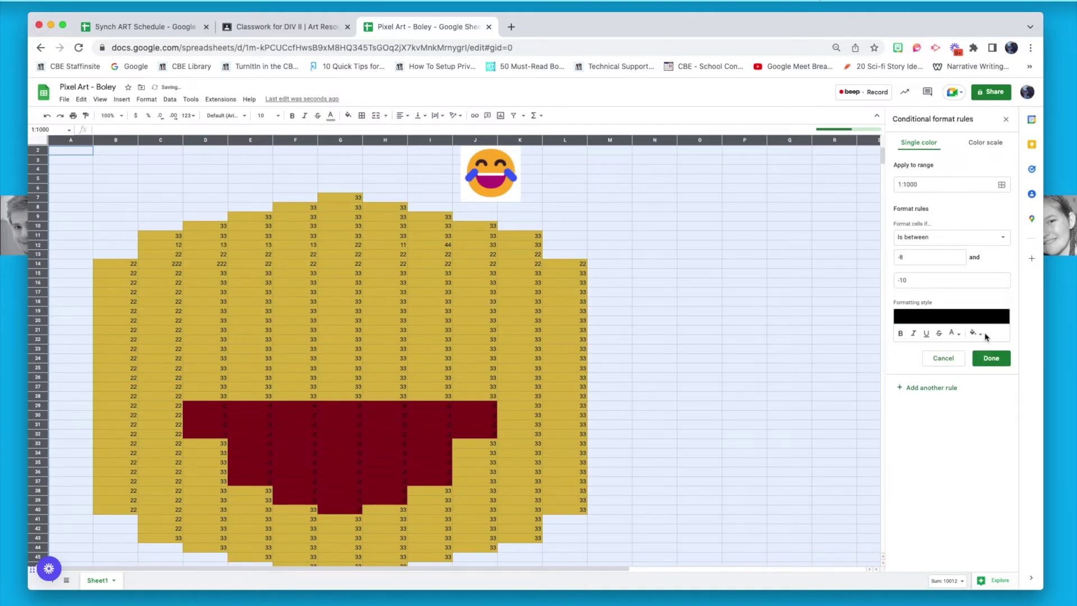
click(986, 335)
click(891, 449)
click(982, 339)
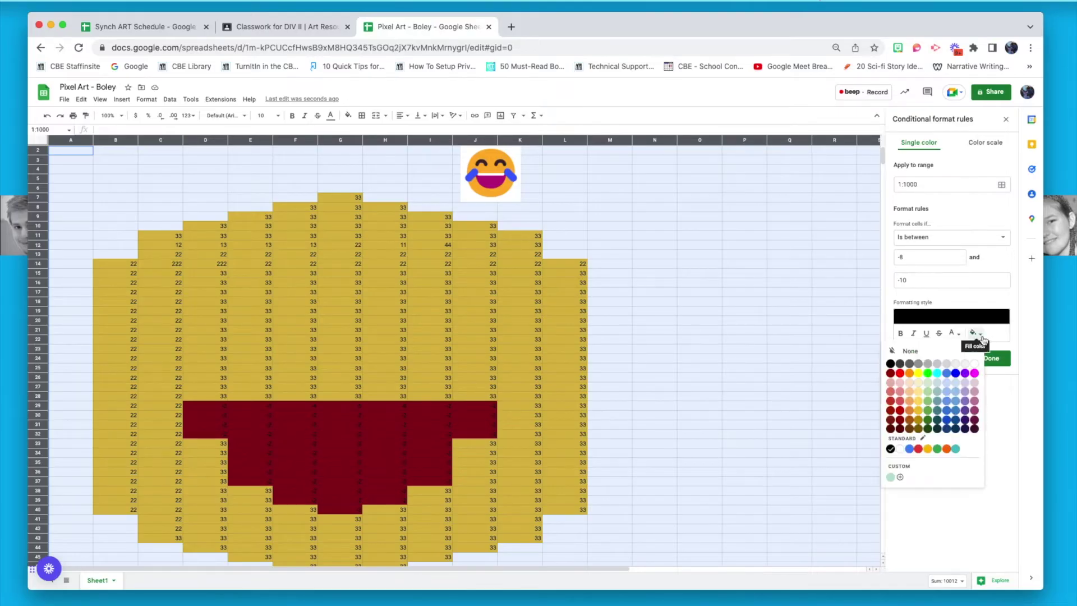
click(1002, 349)
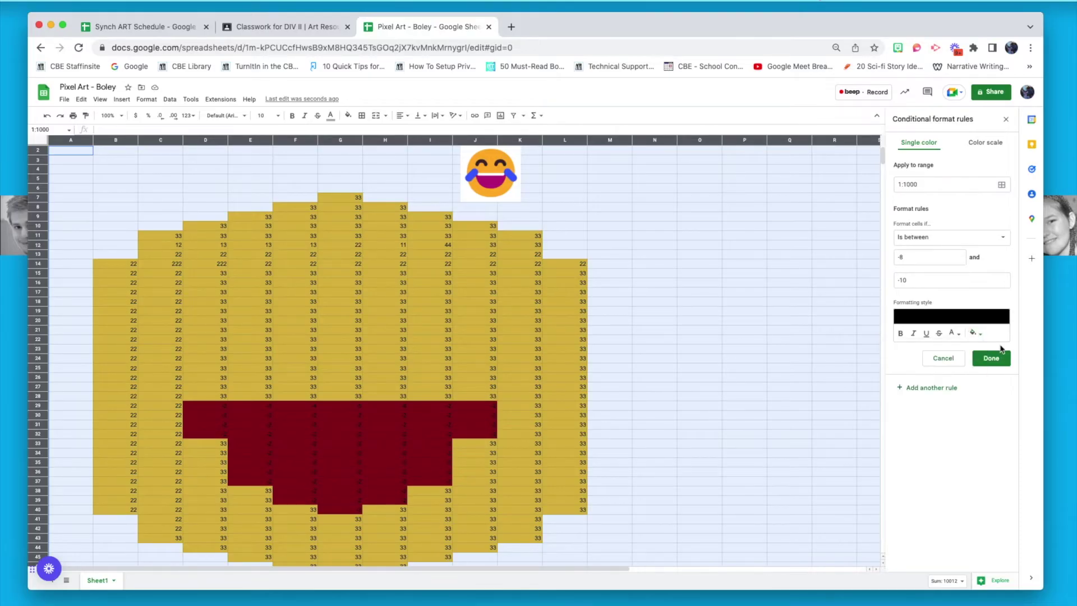
click(993, 359)
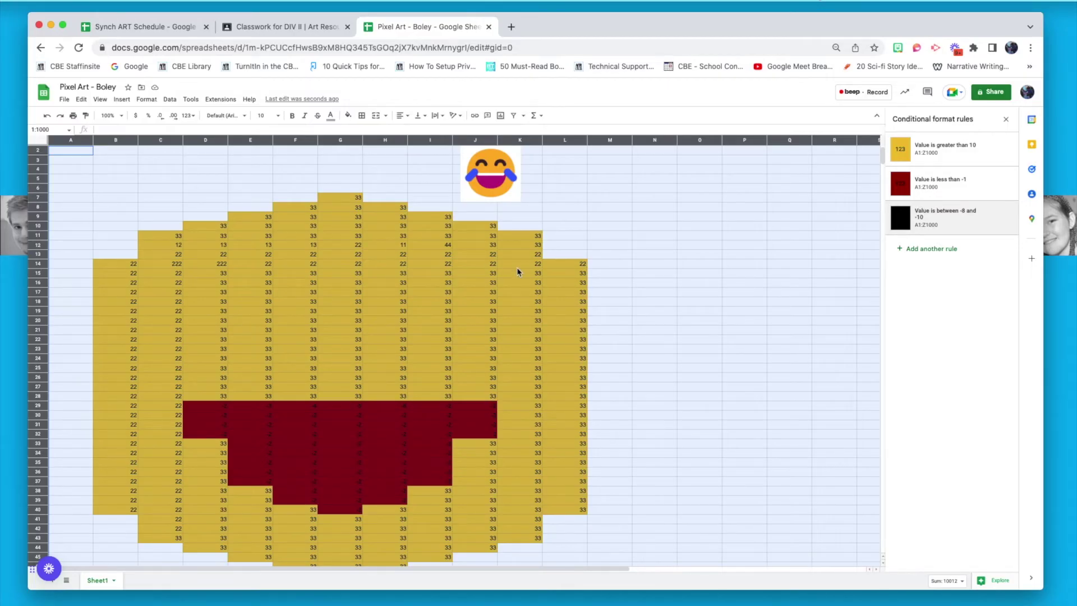
Enter -10 and then -8 in cell D20 to test the black fill rule
click(251, 330)
click(205, 322)
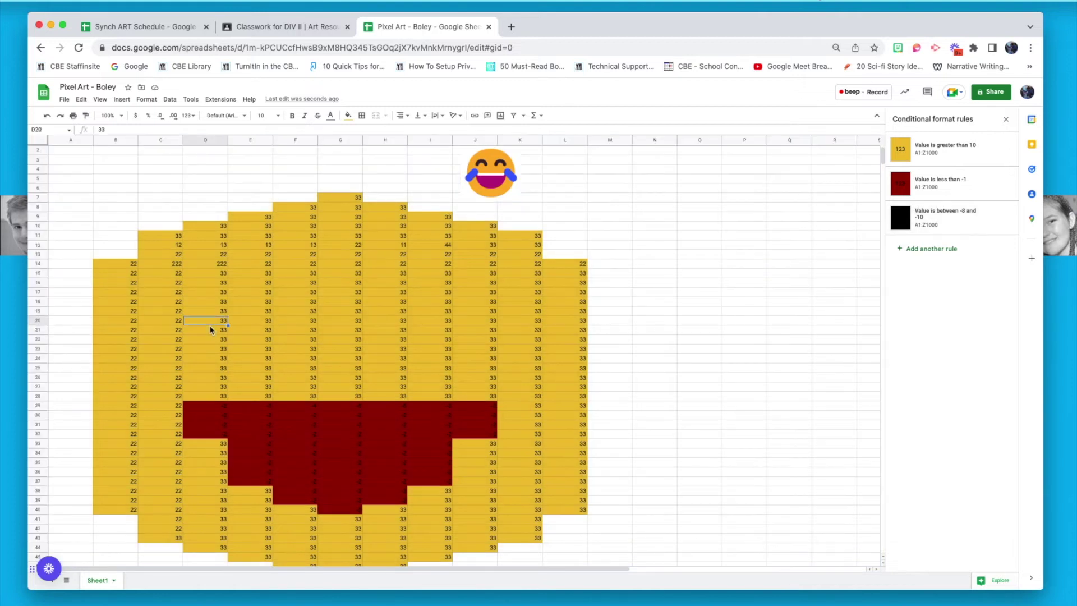
text(-10)
key(Return)
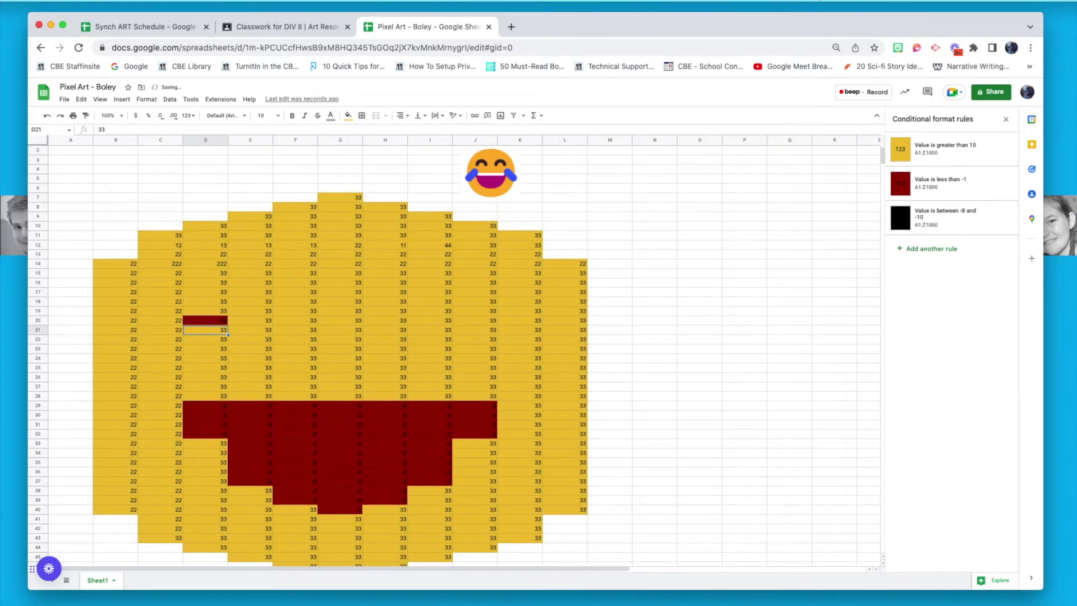
click(205, 320)
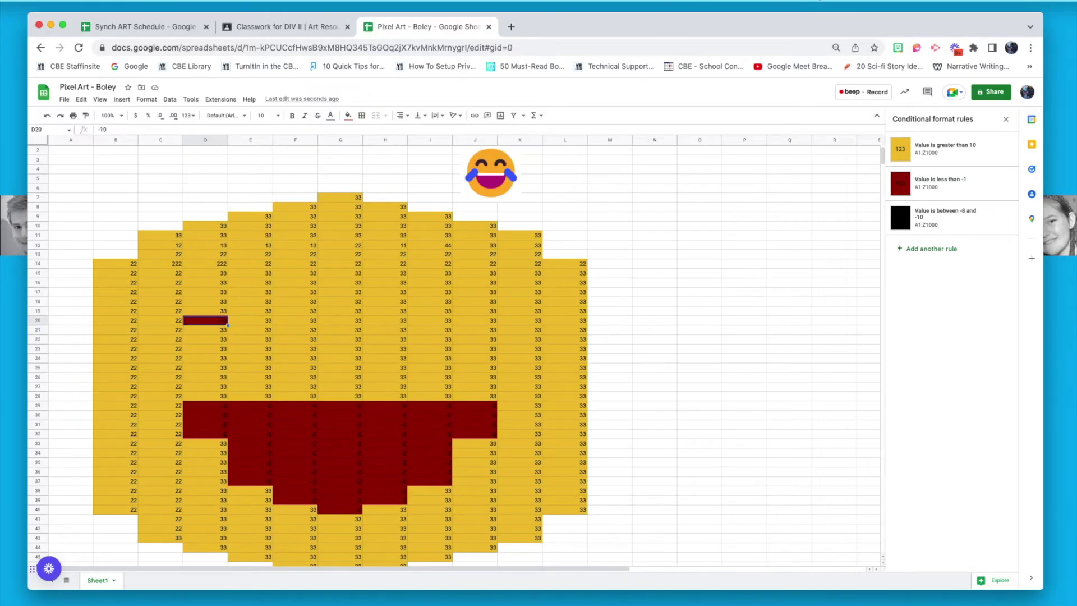
key(BackSpace)
text(-8)
key(Return)
Enter -9 in cell D20 as another test of the black fill rule
click(205, 321)
text(-9)
click(206, 311)
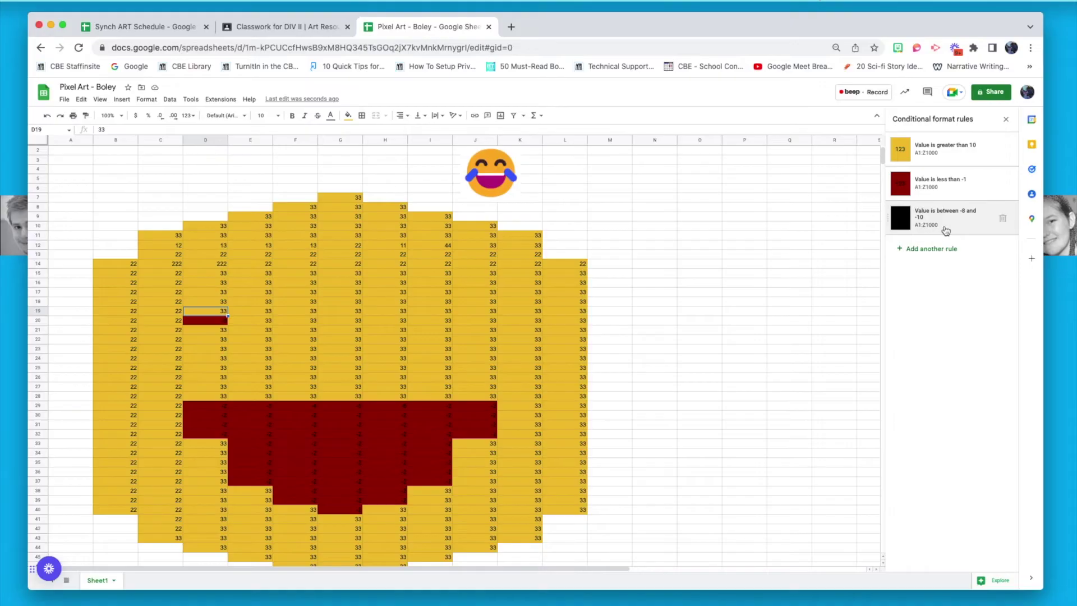
Restrict the dark red less than -1 rule to the mouth range D29:J40 and save it
click(946, 190)
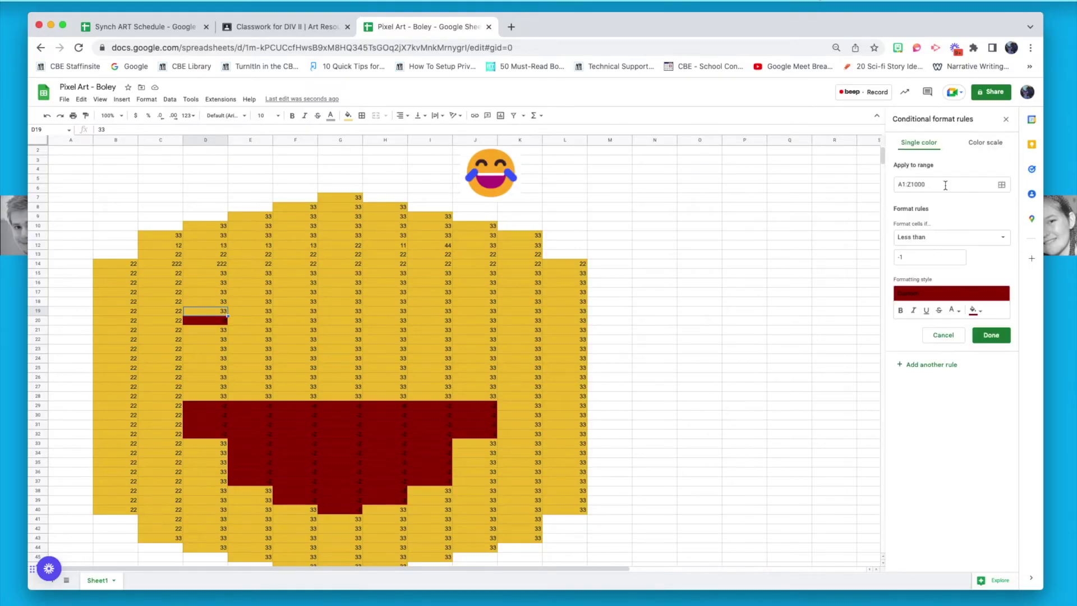
click(1001, 185)
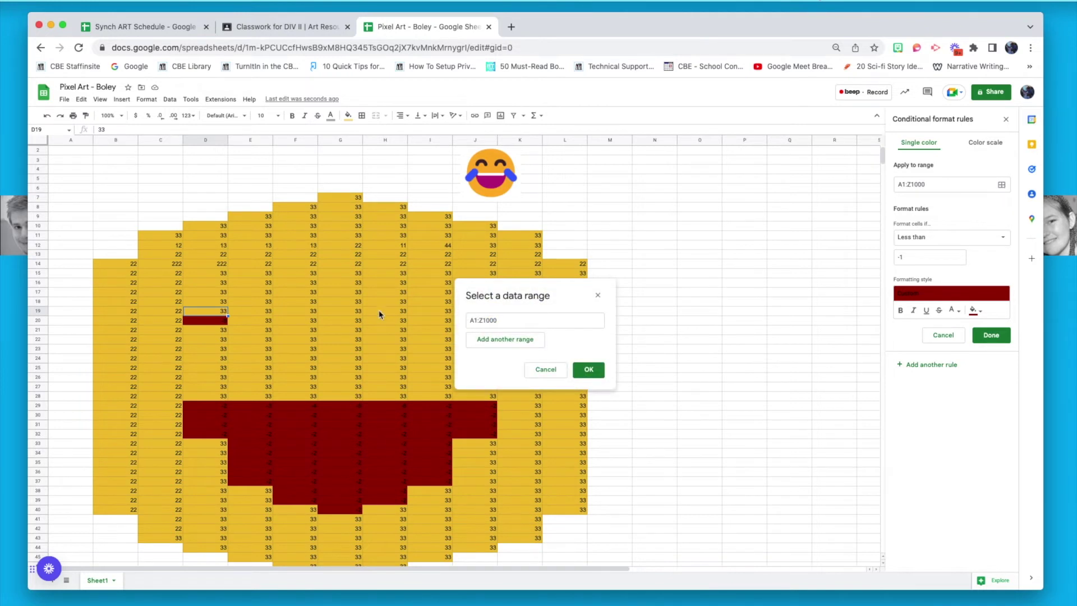
drag(496, 321, 453, 322)
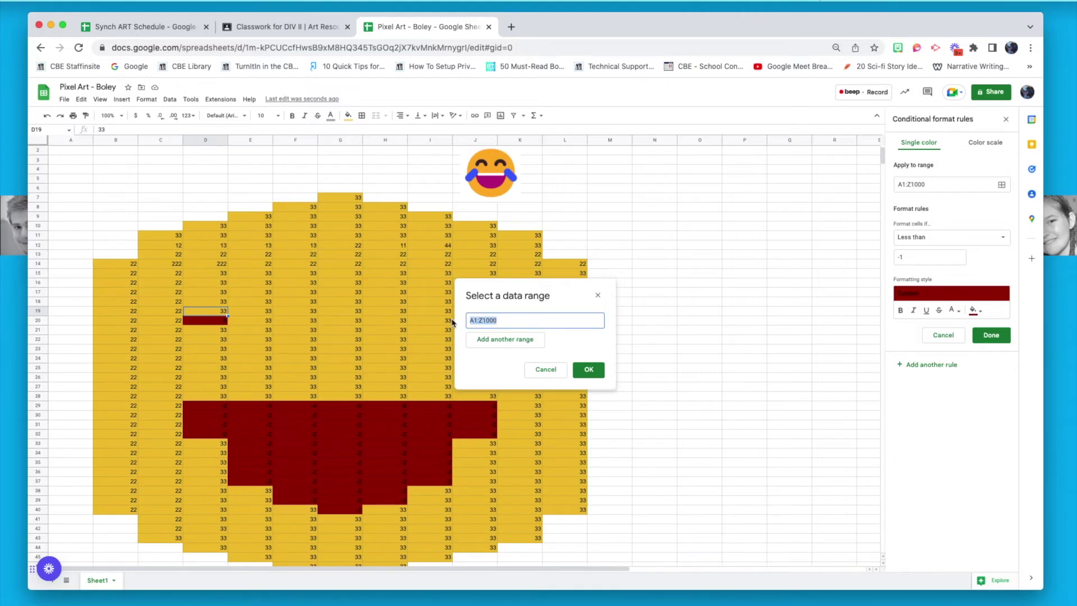
key(BackSpace)
drag(198, 408, 458, 511)
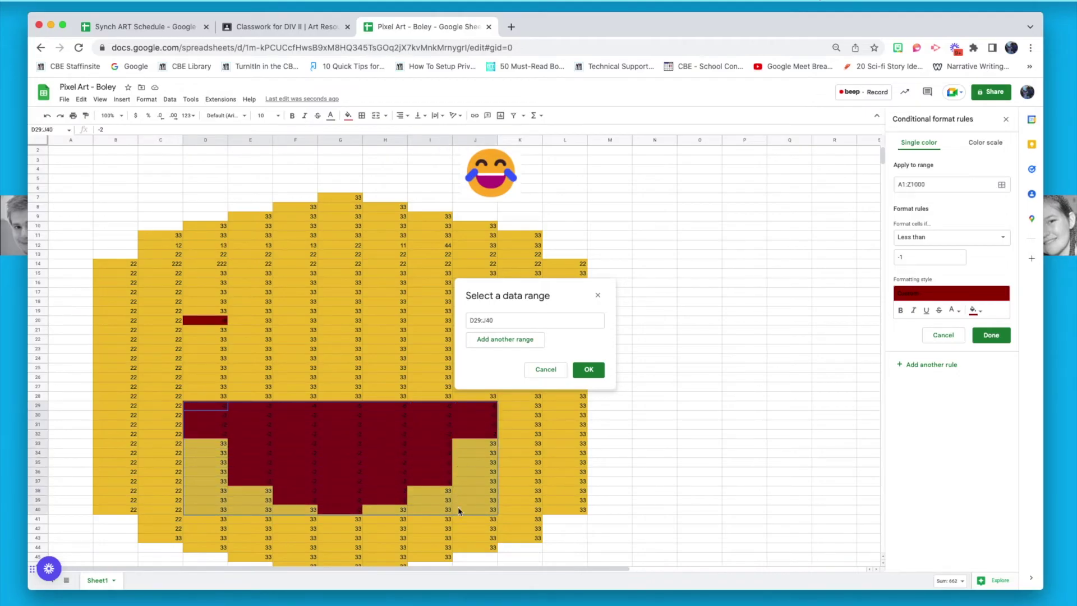
click(588, 369)
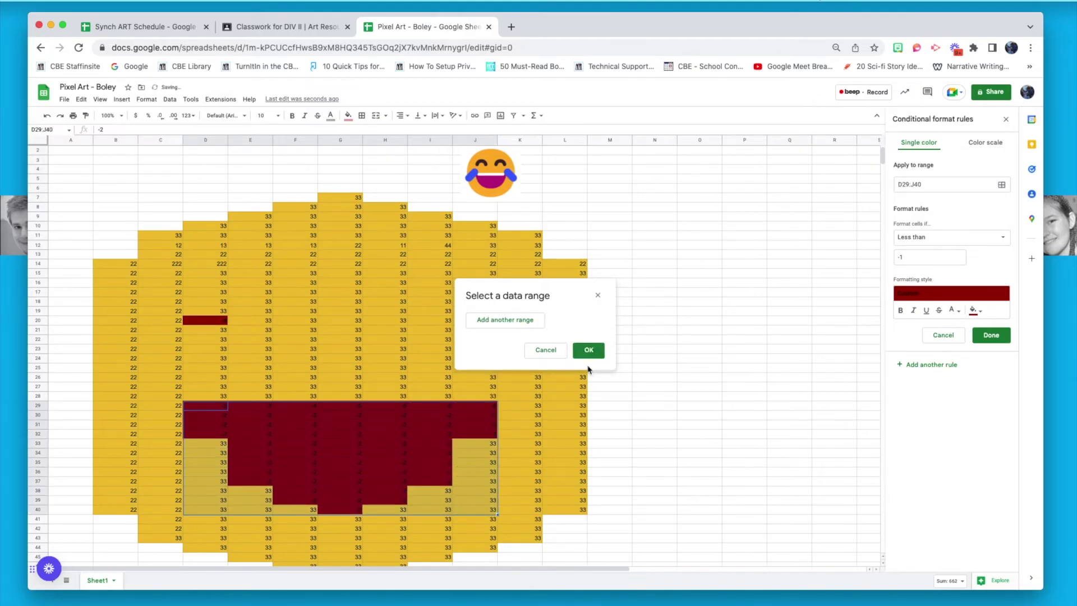
click(992, 335)
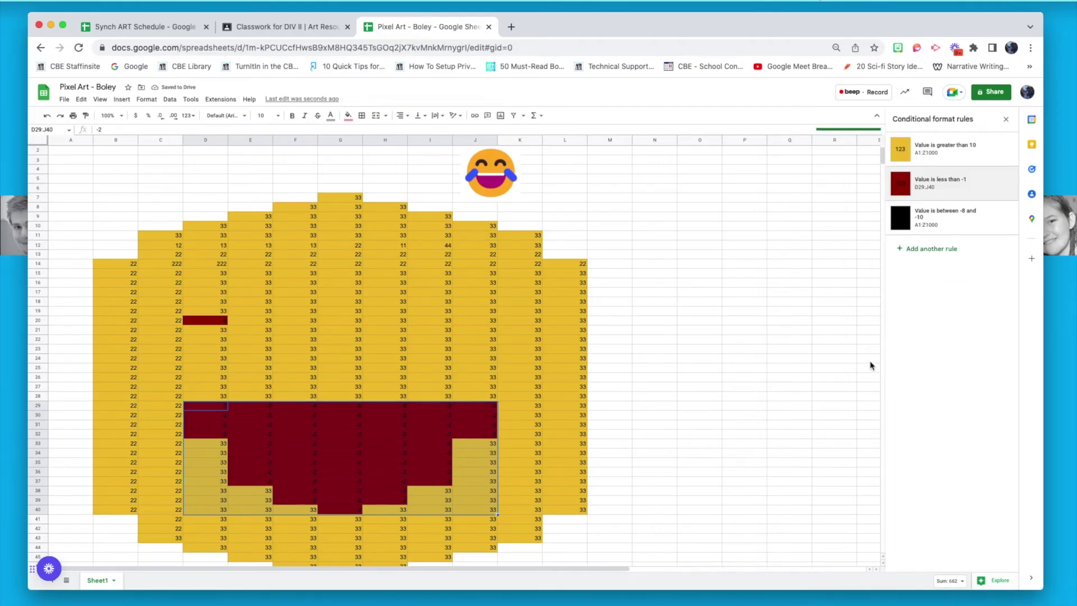
Restrict the black between -8 and -10 rule to the eye range C11:K25 and save it
click(938, 230)
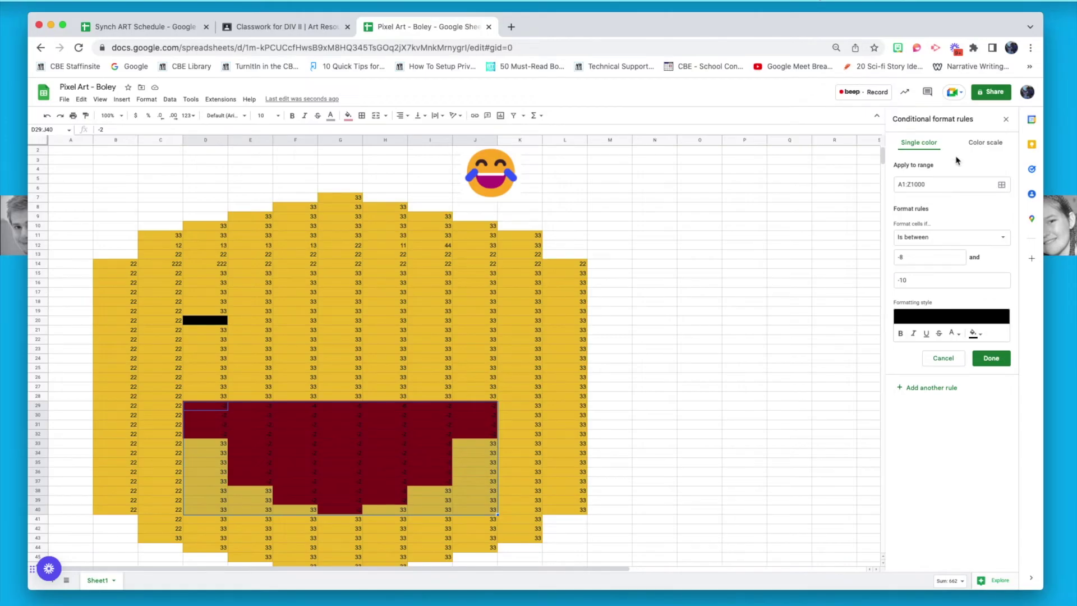
click(1004, 185)
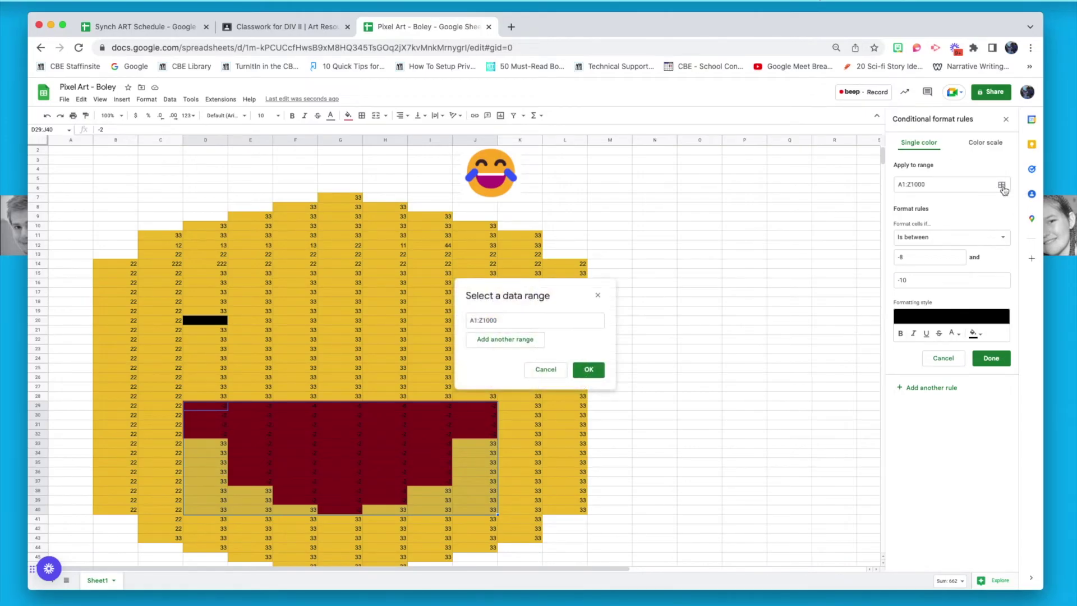
drag(500, 320, 456, 321)
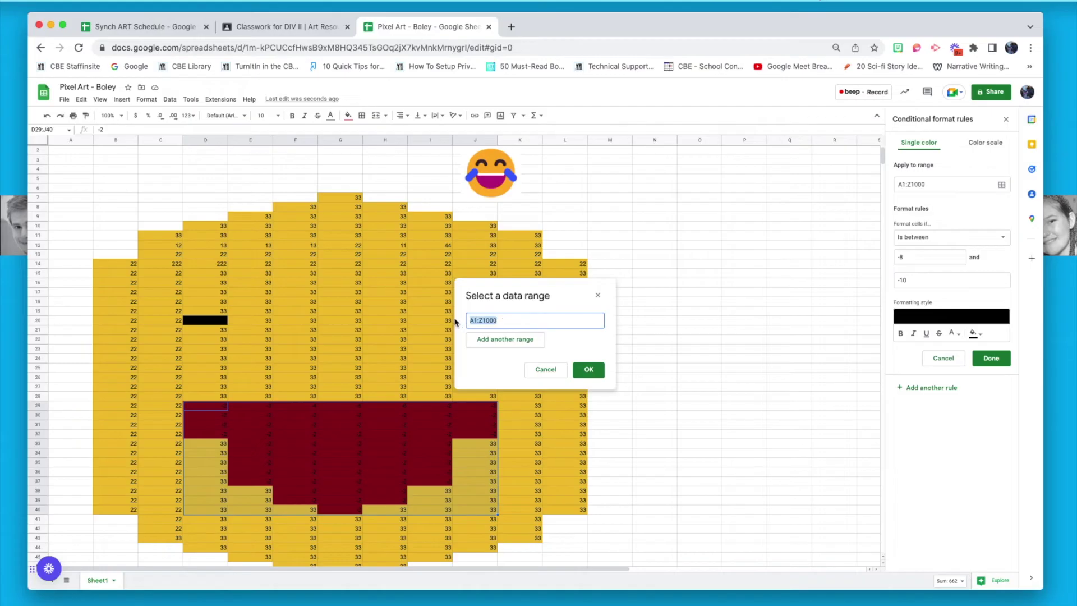
key(BackSpace)
click(149, 234)
drag(153, 245, 530, 374)
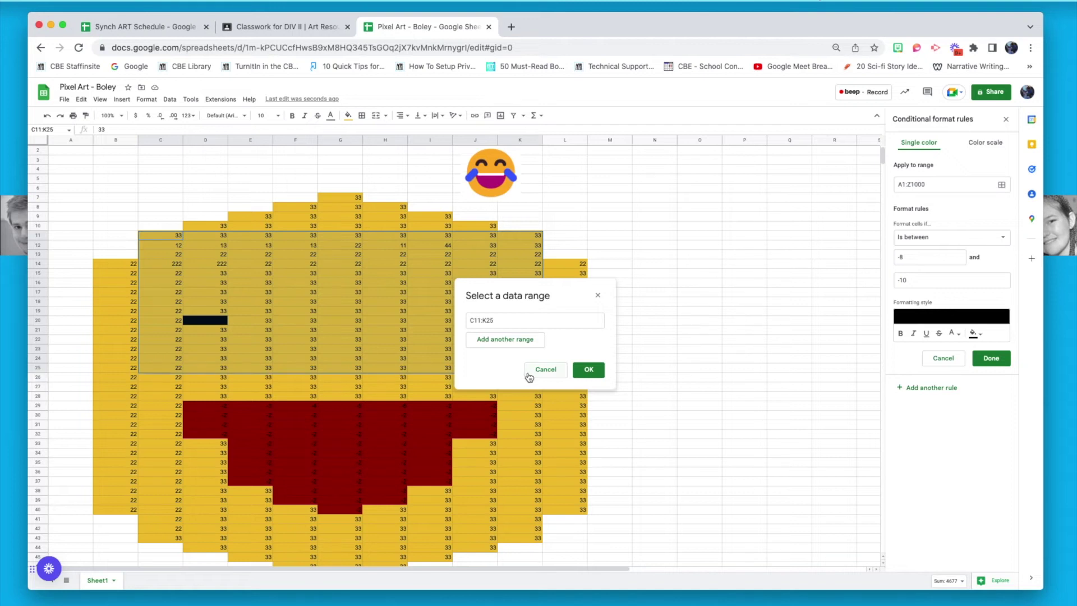
click(589, 370)
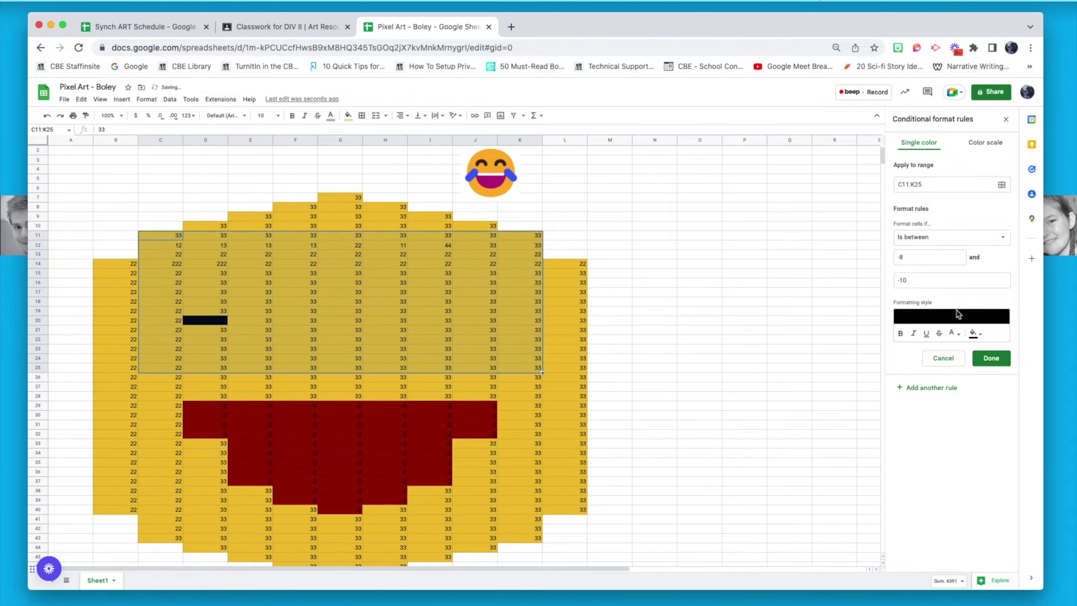
click(991, 358)
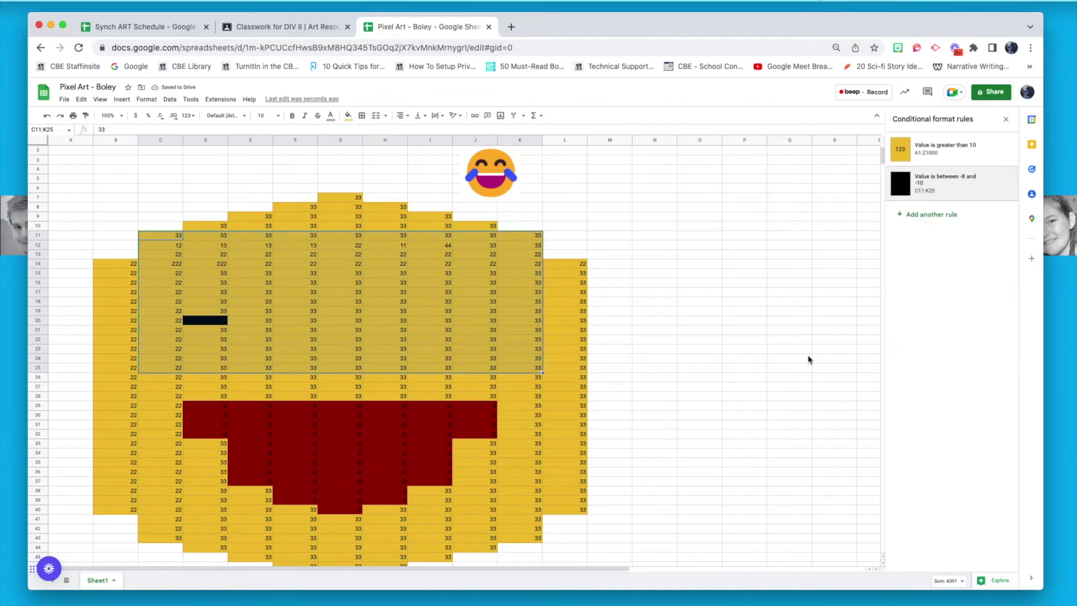
click(705, 354)
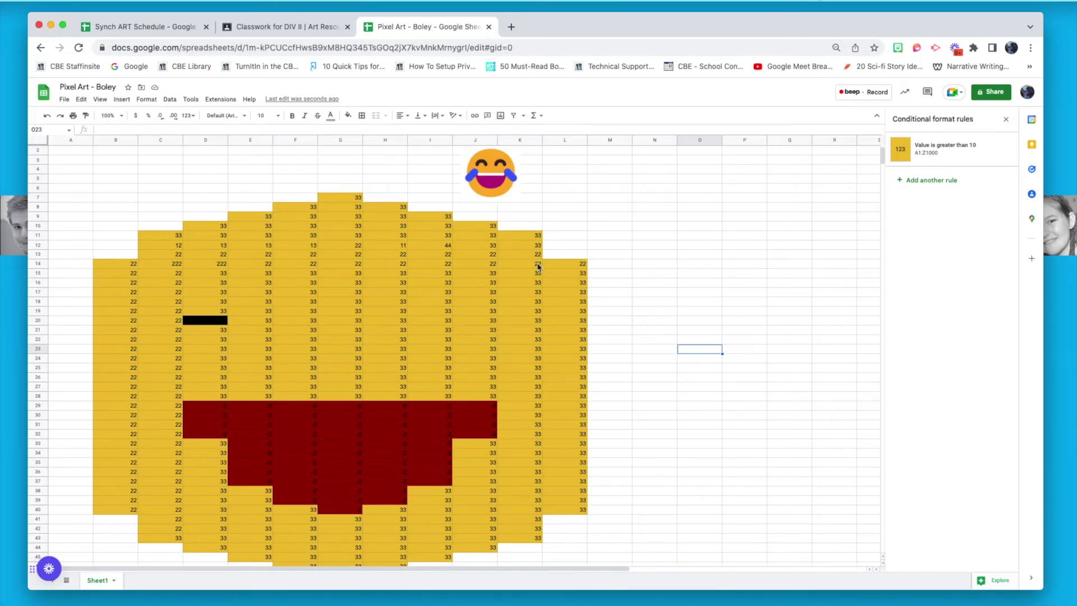
Enter -9 in cells D21, D19 and D18 to extend the left eye's outer side
click(211, 319)
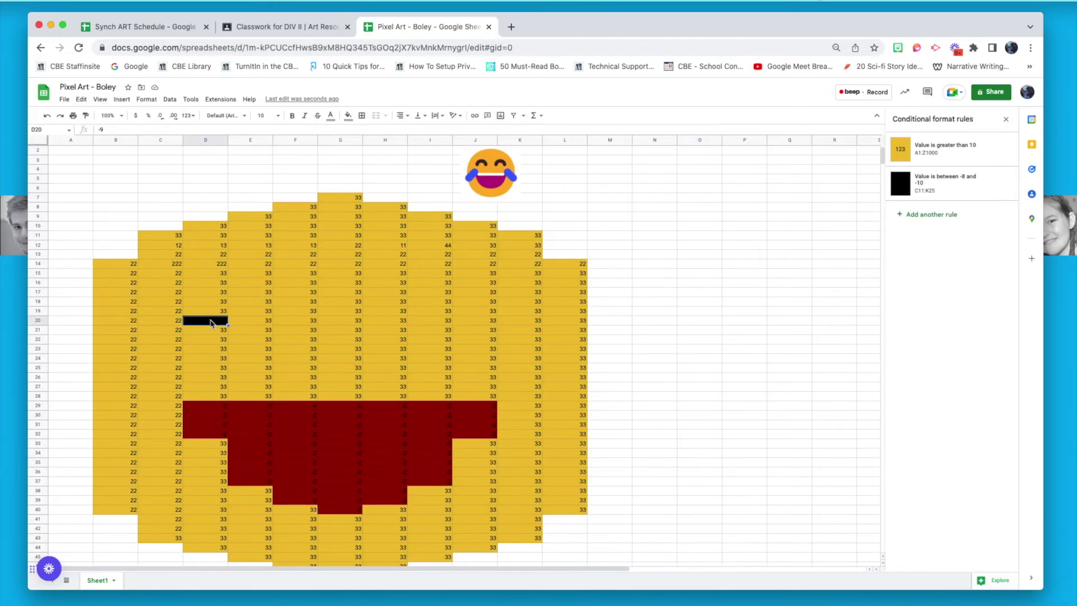
click(211, 331)
key(BackSpace)
text(-9)
key(Up)
key(Up)
text(-9)
key(Up)
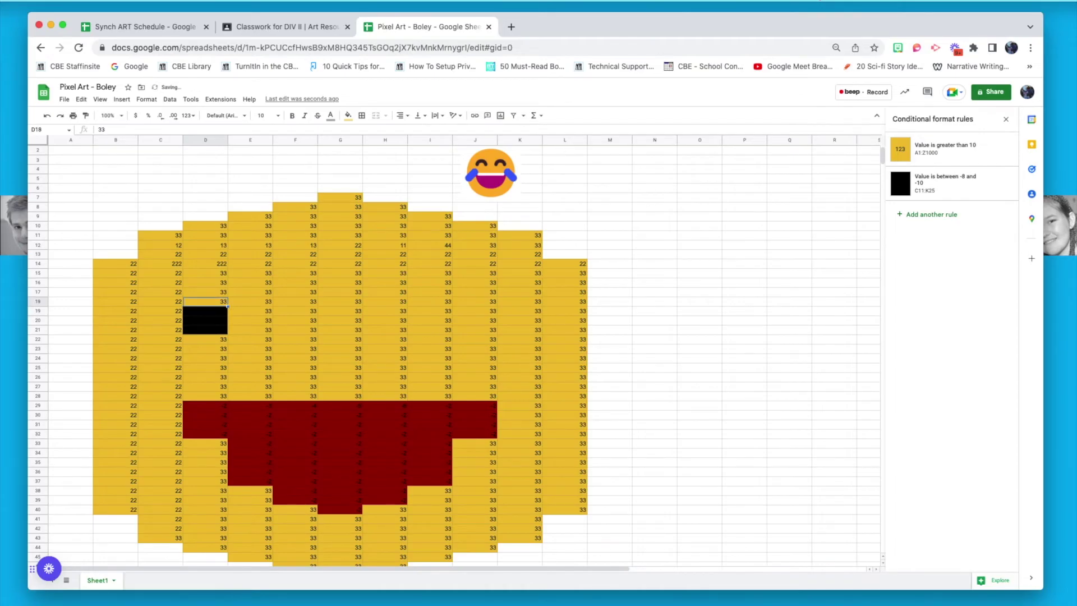
text(-9)
key(Return)
Enter -9 in cells E18, F18 and E17 to form the top of the left eye's arch
click(207, 303)
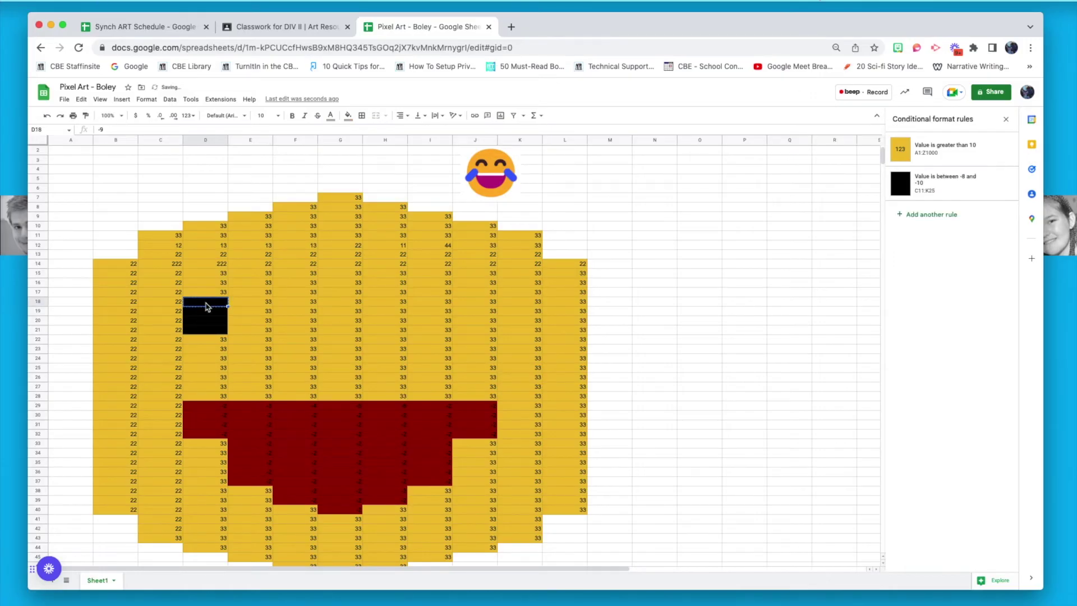
key(Right)
text(-9)
key(Right)
text(-9)
key(Right)
key(Up)
key(Left)
key(Left)
text(-9)
Enter -9 in cells F19 to F21 to complete the left eye's inner side
key(Right)
key(Down)
key(Down)
text(-9)
key(Down)
text(-9)
key(Down)
text(-9)
Fill cells J21, J20 and J19 with -9 to start the right eye's outer side
key(Right)
key(Right)
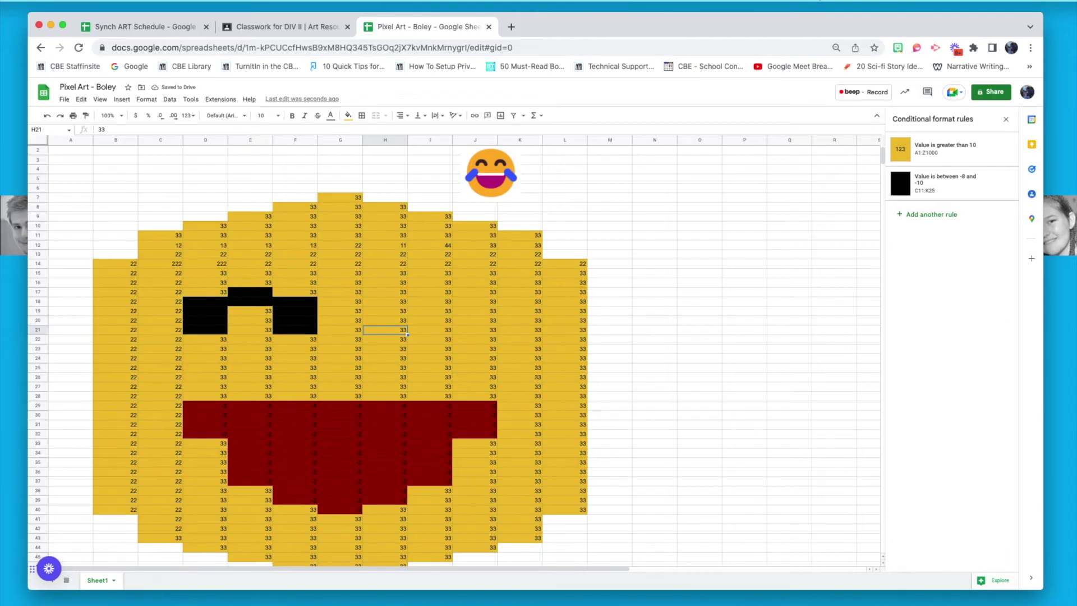
key(Right)
key(Right)
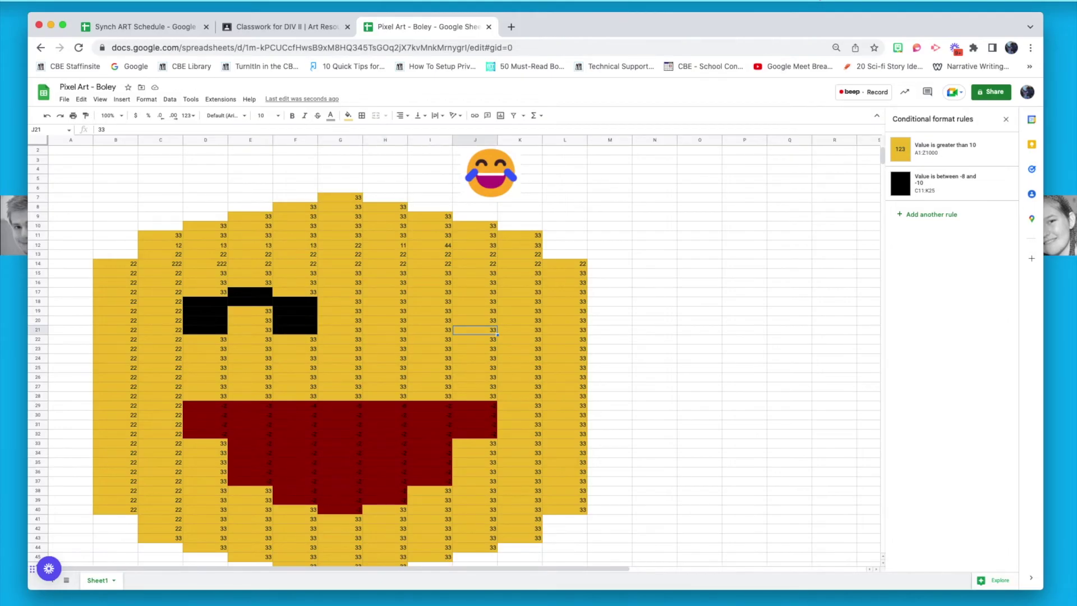
text(-9)
key(Up)
text(-9)
key(Up)
text(-9)
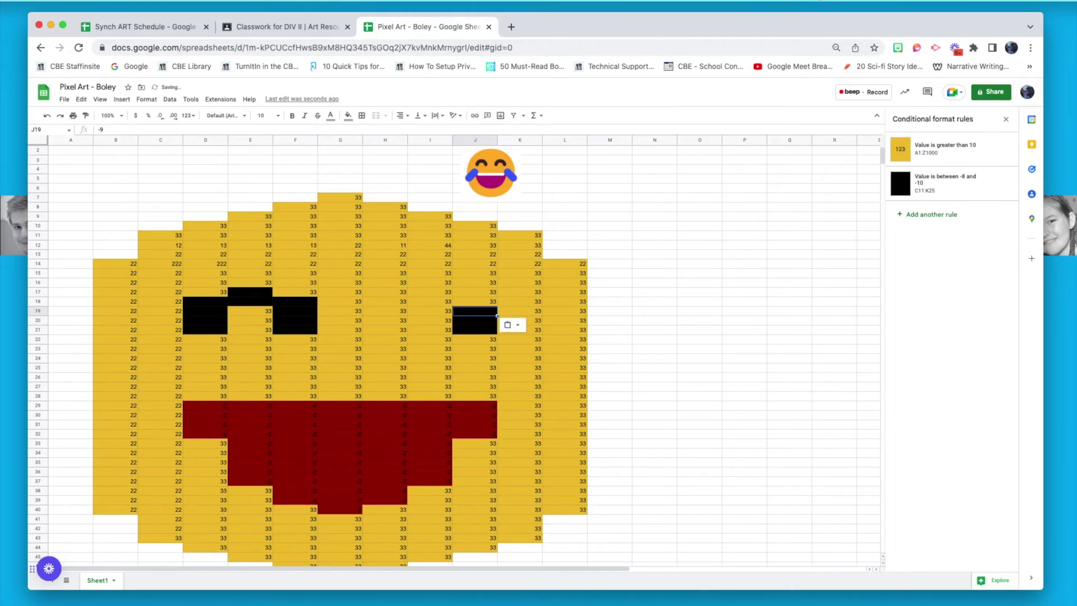
Paste the -9 value into I19, H19, H20 and H21 for the right eye's crossbar and inner side
key(Left)
key(super+v)
key(Left)
key(super+v)
key(Down)
key(super+v)
key(Down)
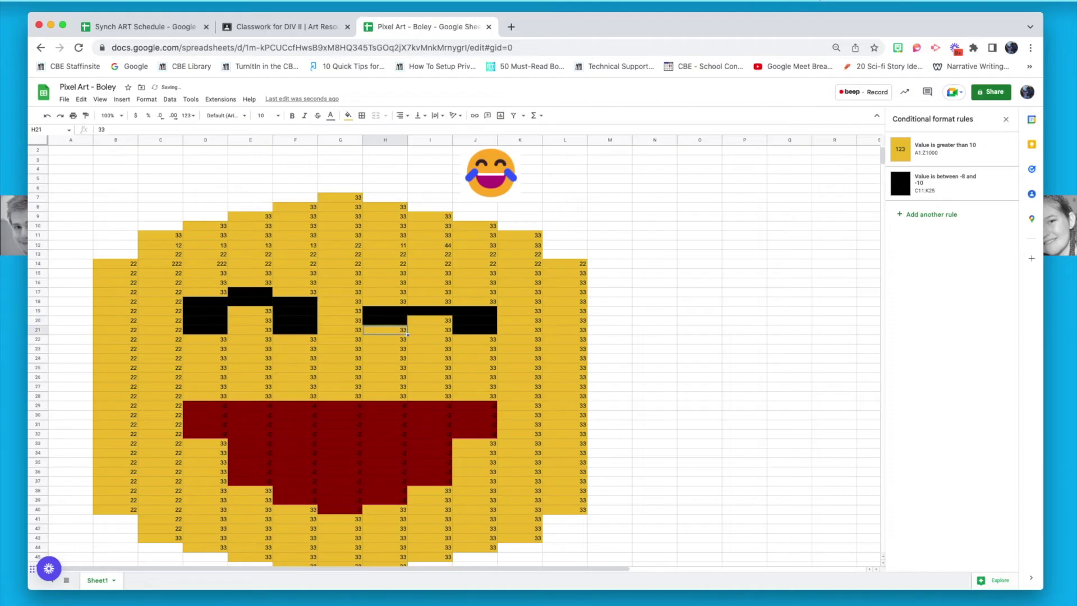
key(super+v)
Fill cells I18, H18, J18 and I17 with -9 to build up the top of the right eye
key(Up)
key(Up)
key(Right)
key(Up)
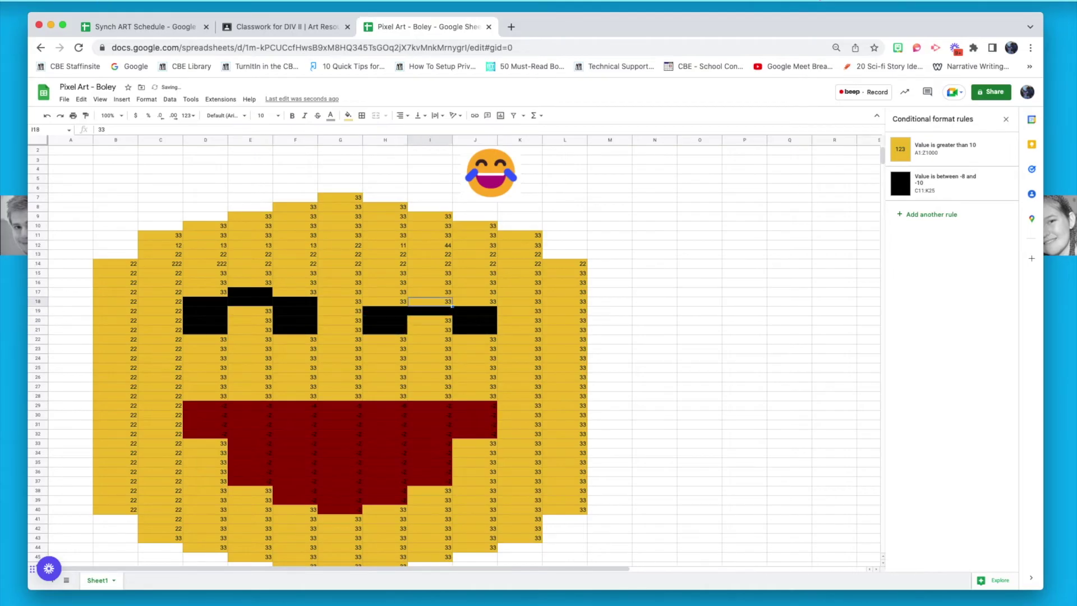
key(super+v)
key(Left)
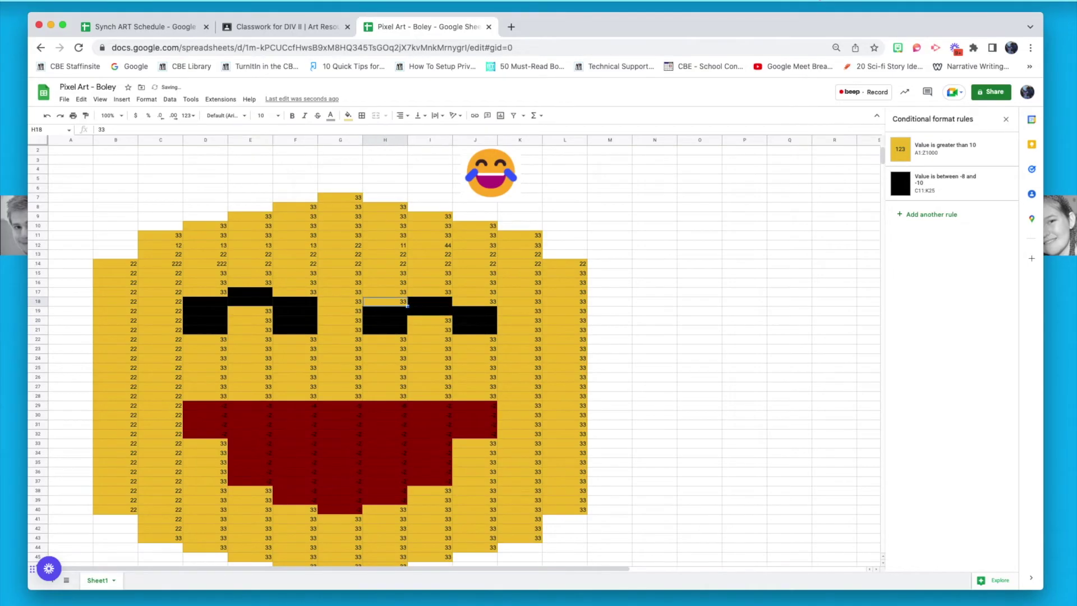
key(super+v)
key(Right)
key(Right)
key(super+v)
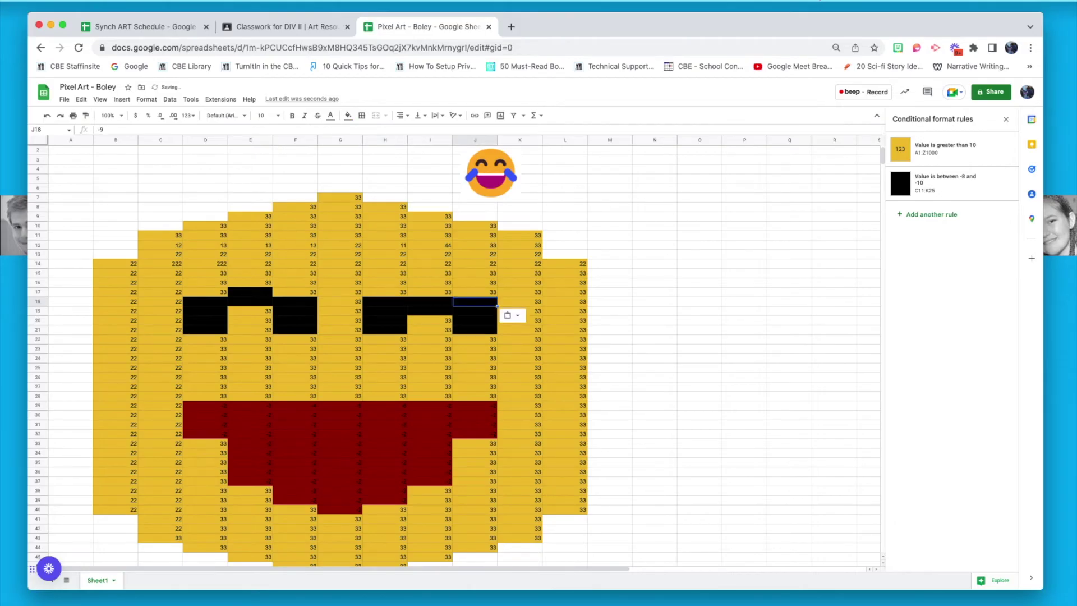
key(Up)
key(Left)
text(-9)
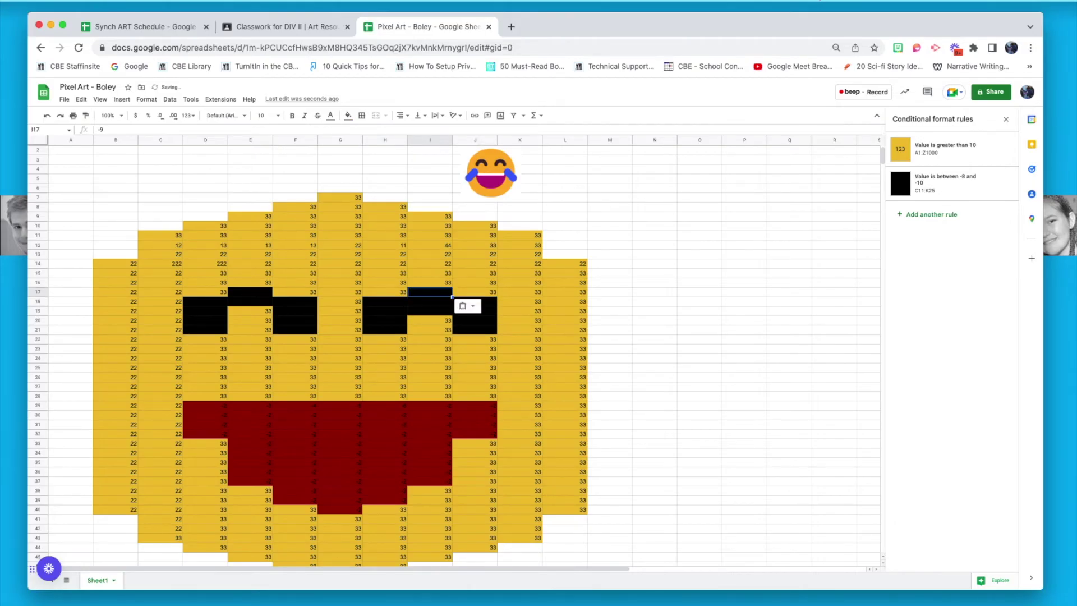
key(Down)
key(Down)
key(Down)
key(Down)
key(Down)
key(Down)
key(Down)
key(Down)
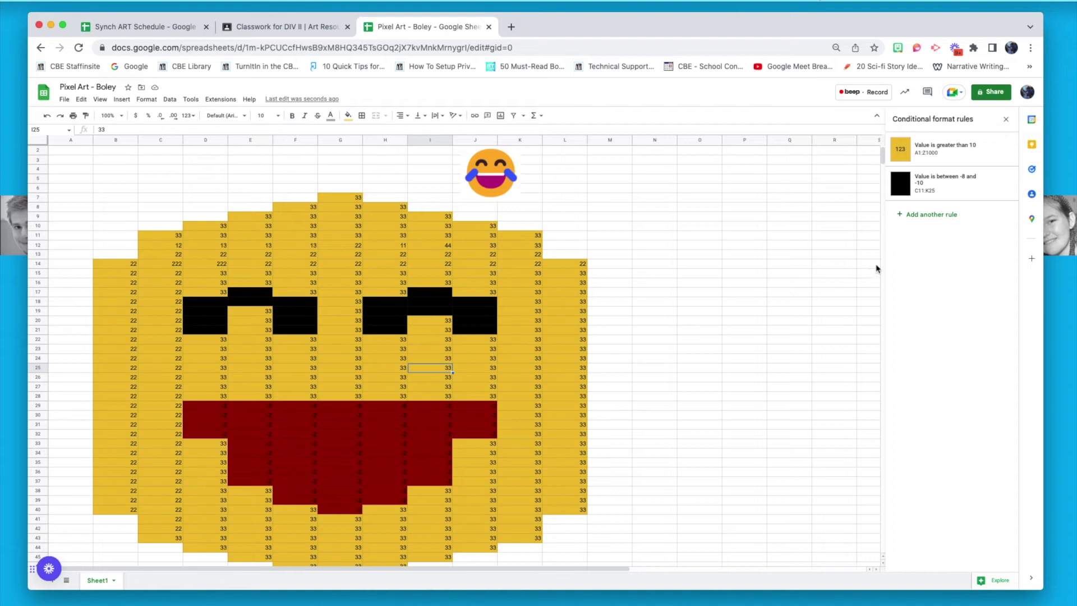
Add another conditional formatting rule and apply it to the range B6:M26
click(944, 219)
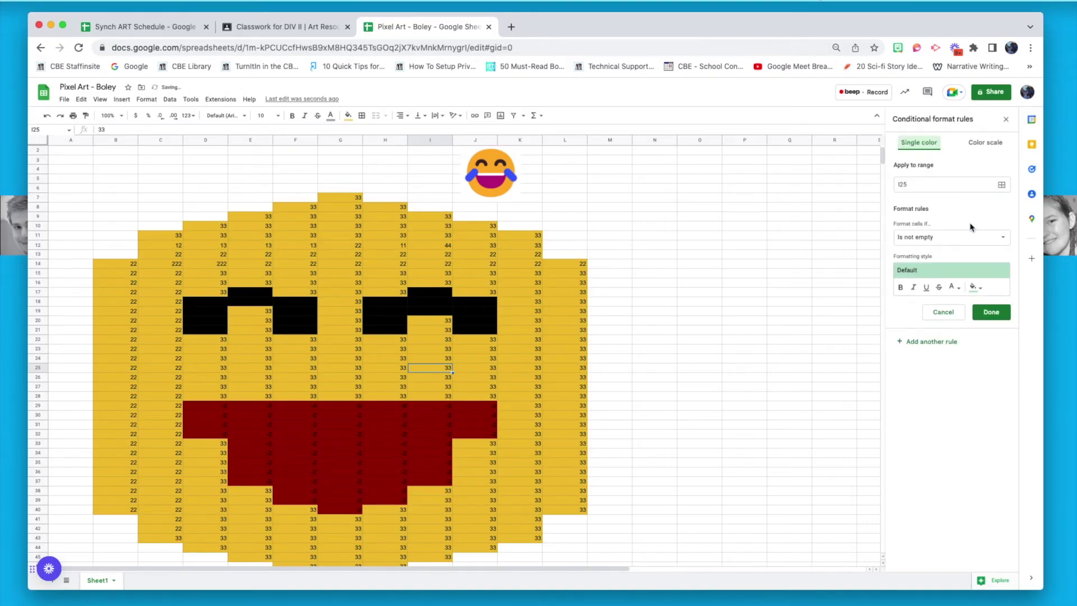
click(1002, 187)
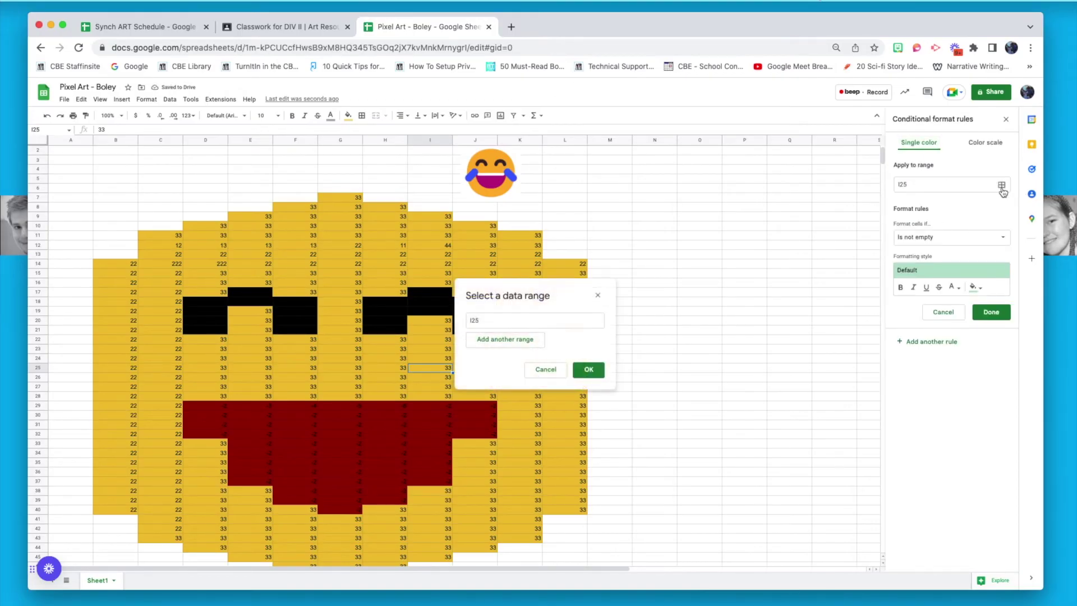
key(BackSpace)
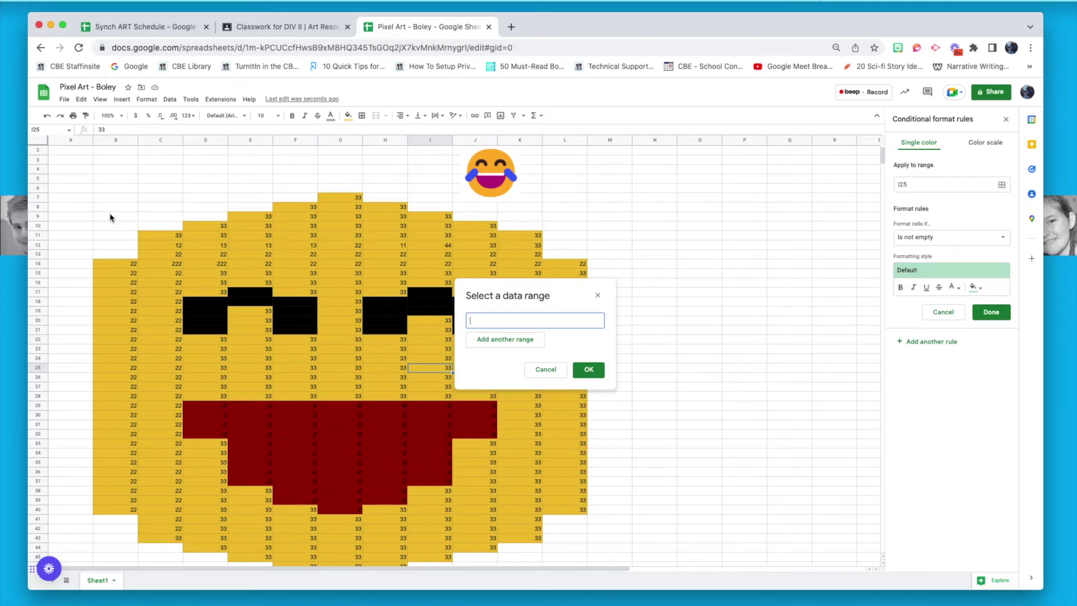
drag(113, 189, 510, 352)
drag(533, 367, 589, 373)
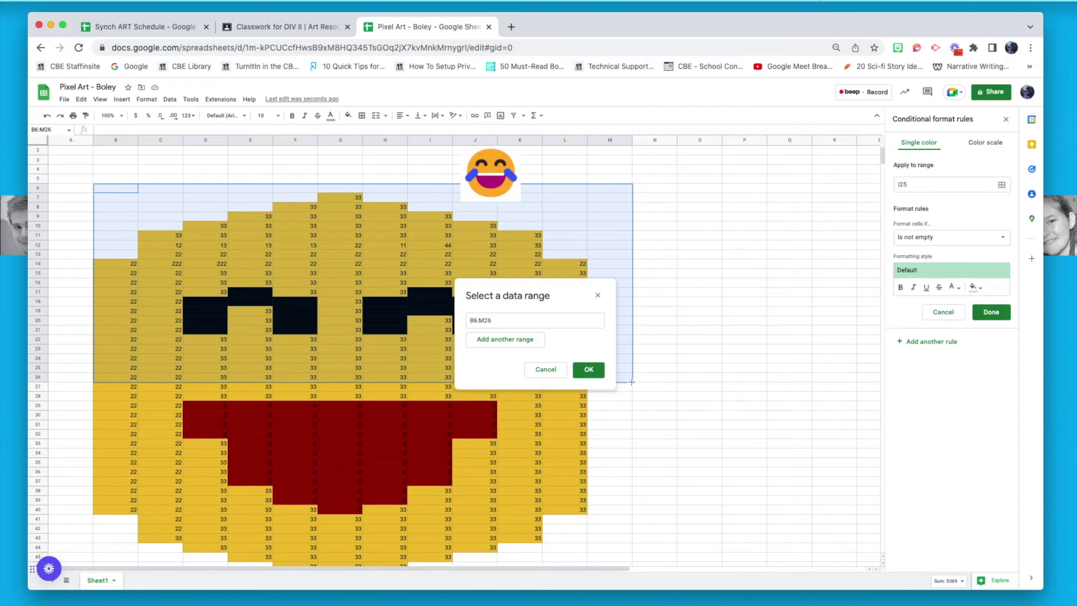
click(589, 370)
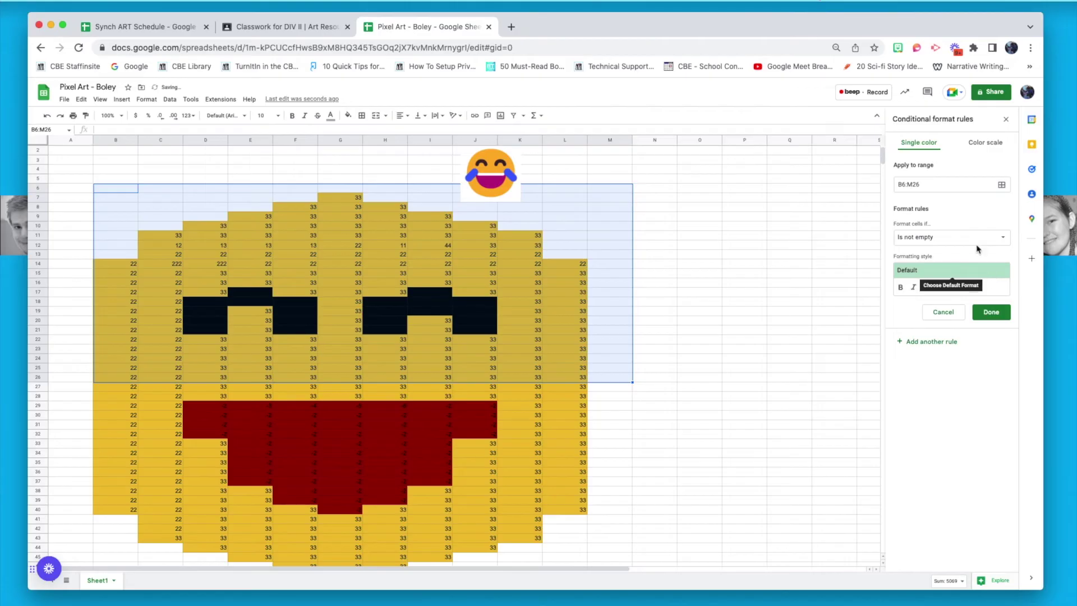
Set the new rule to format cells equal to -14 with a blue fill
click(990, 238)
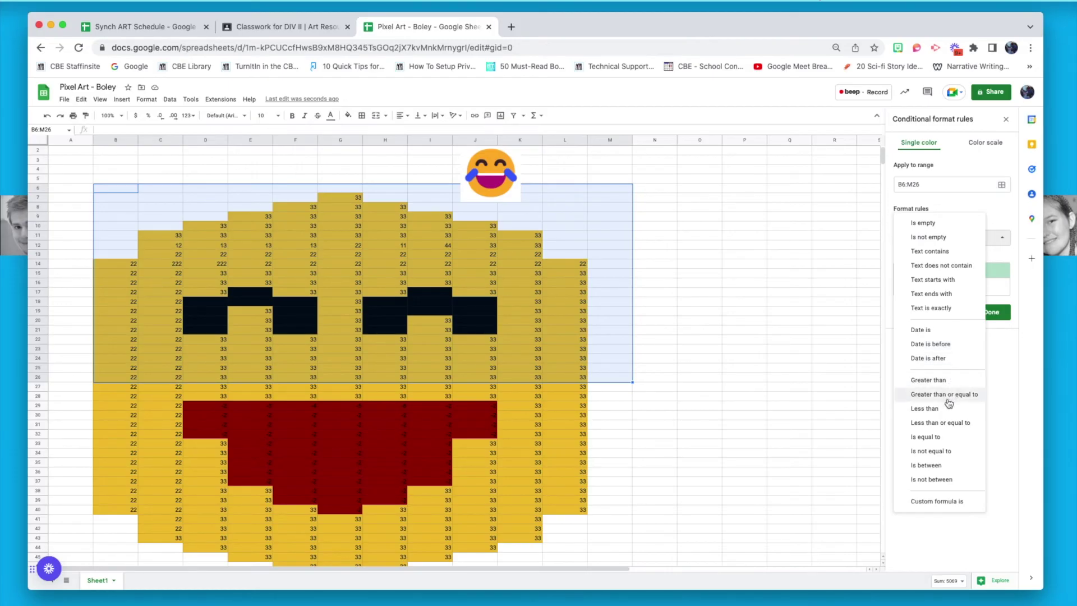
click(935, 438)
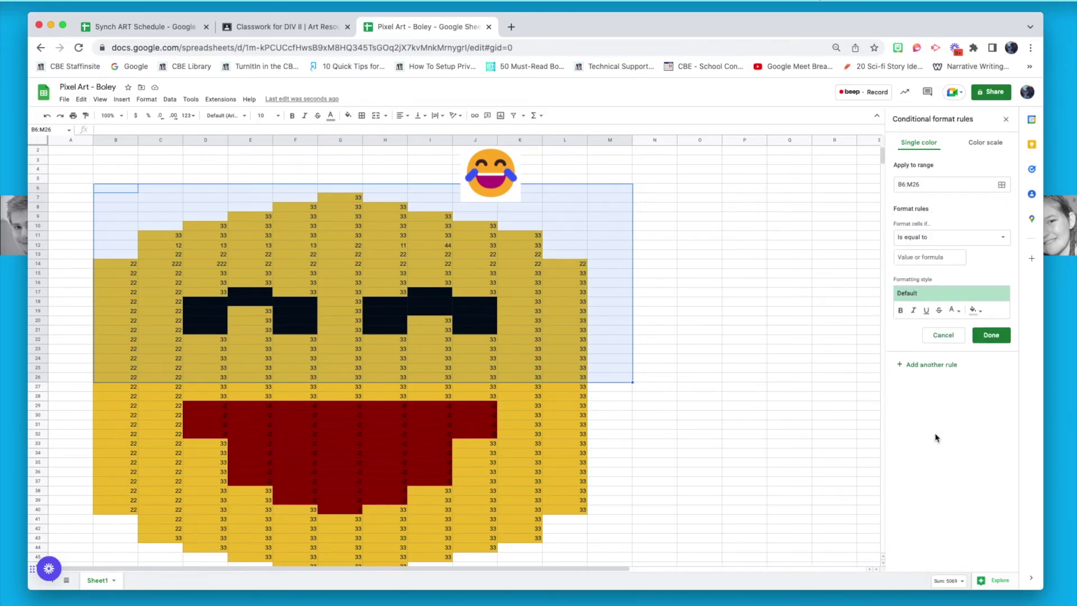
click(934, 260)
text(14)
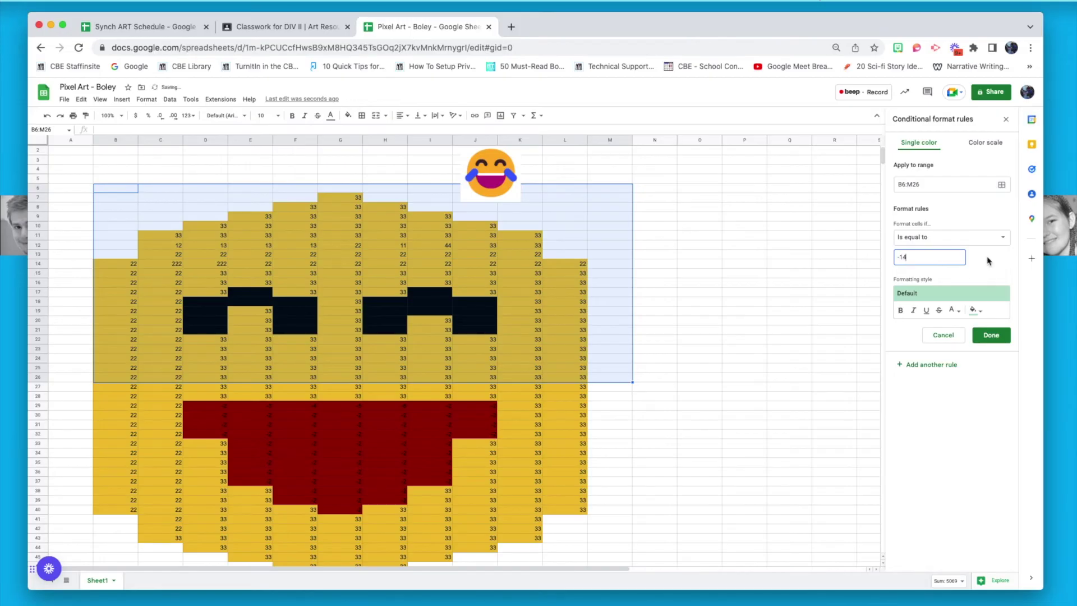
click(980, 314)
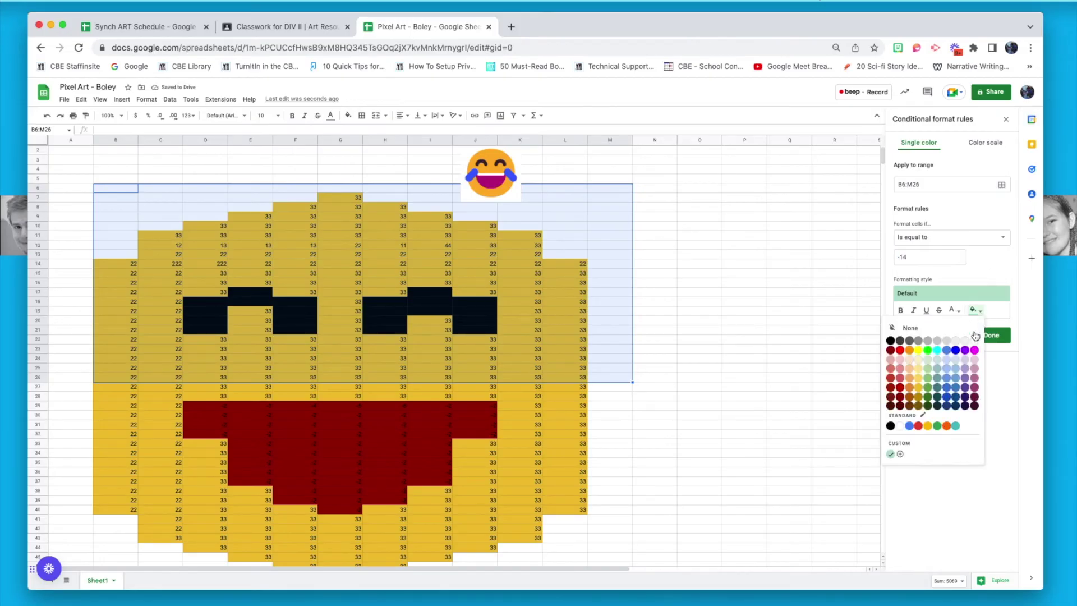
click(948, 388)
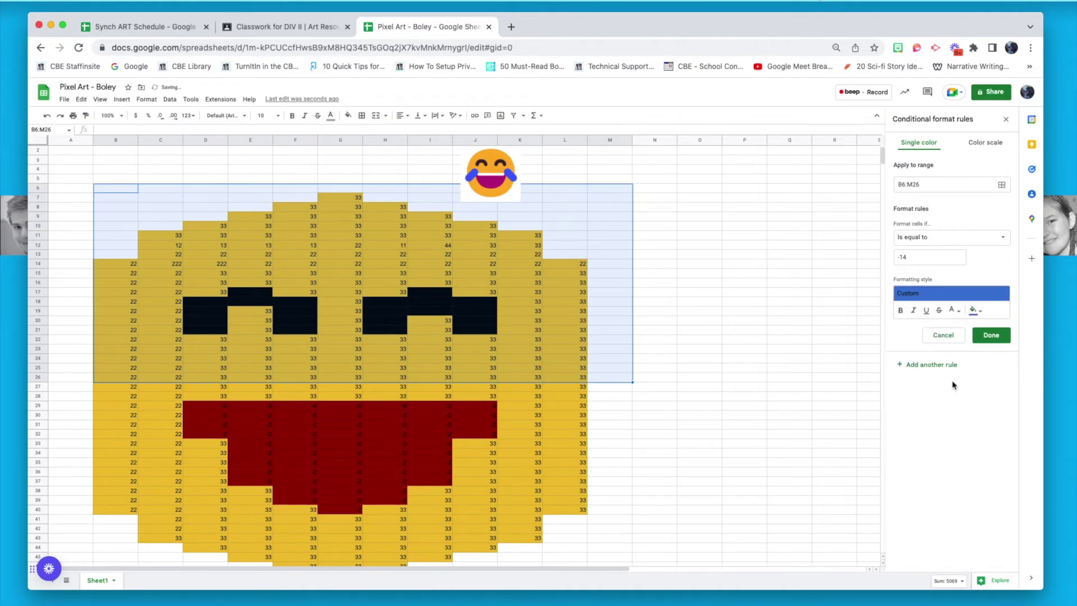
Save the blue rule and enter -14 in cells K22 to K26 beneath the right eye for the first tear
click(986, 343)
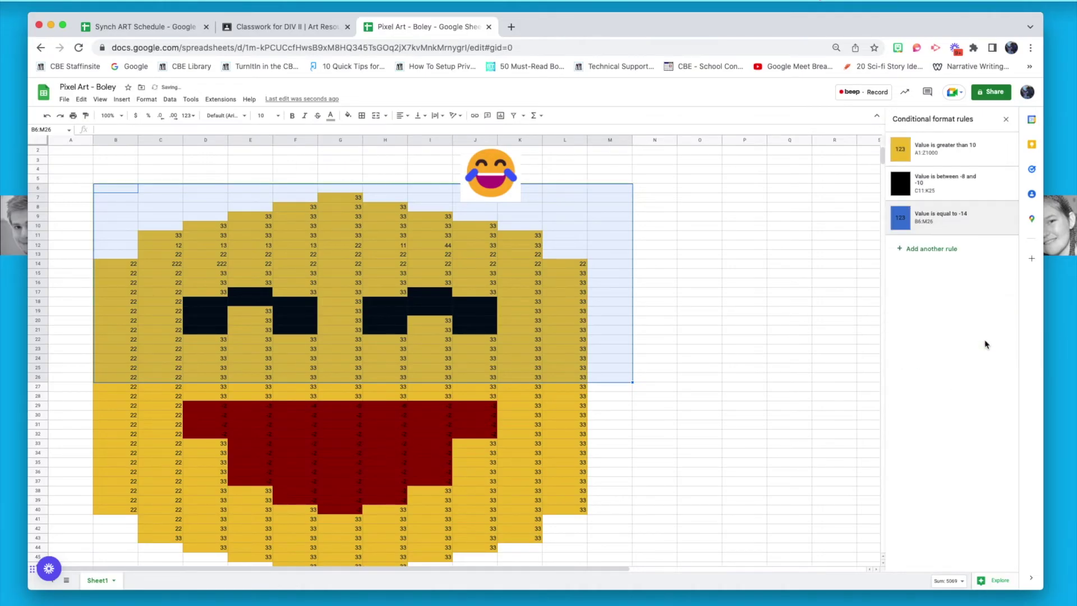
click(755, 398)
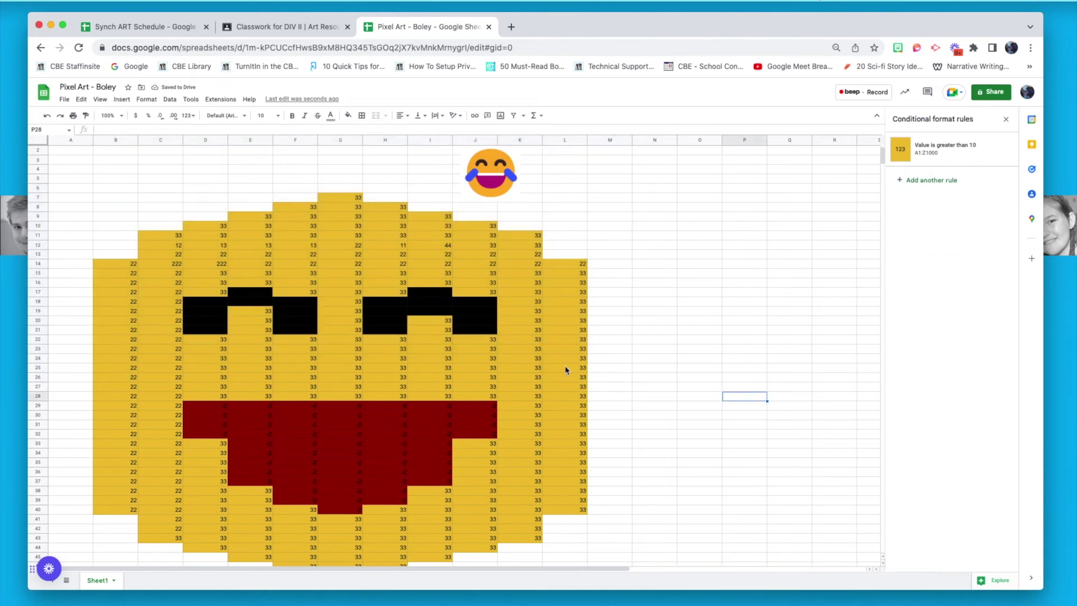
click(509, 342)
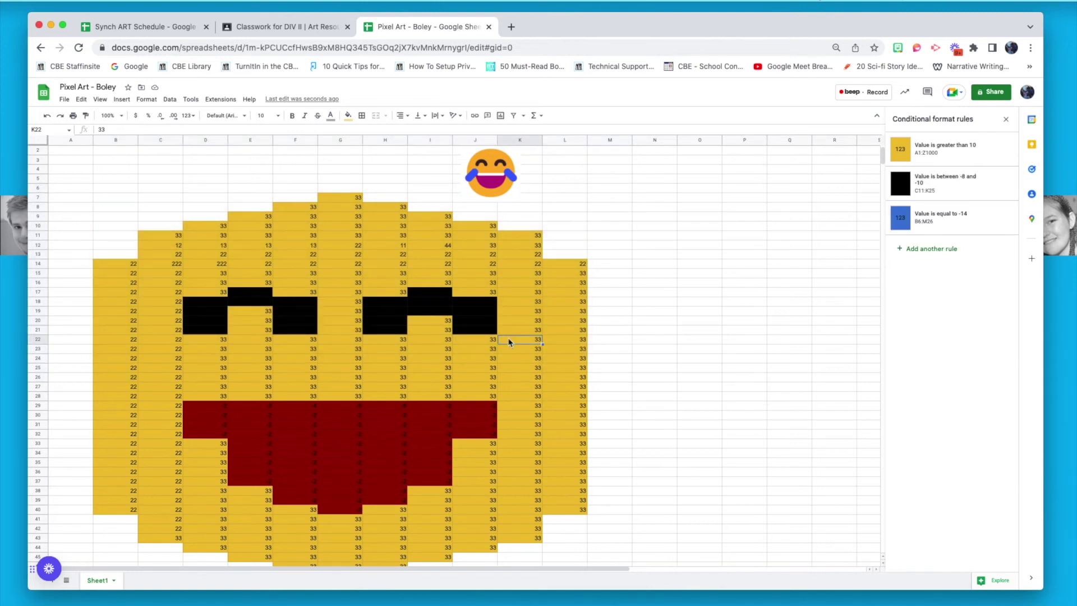
key(BackSpace)
key(Return)
click(521, 349)
text(-14)
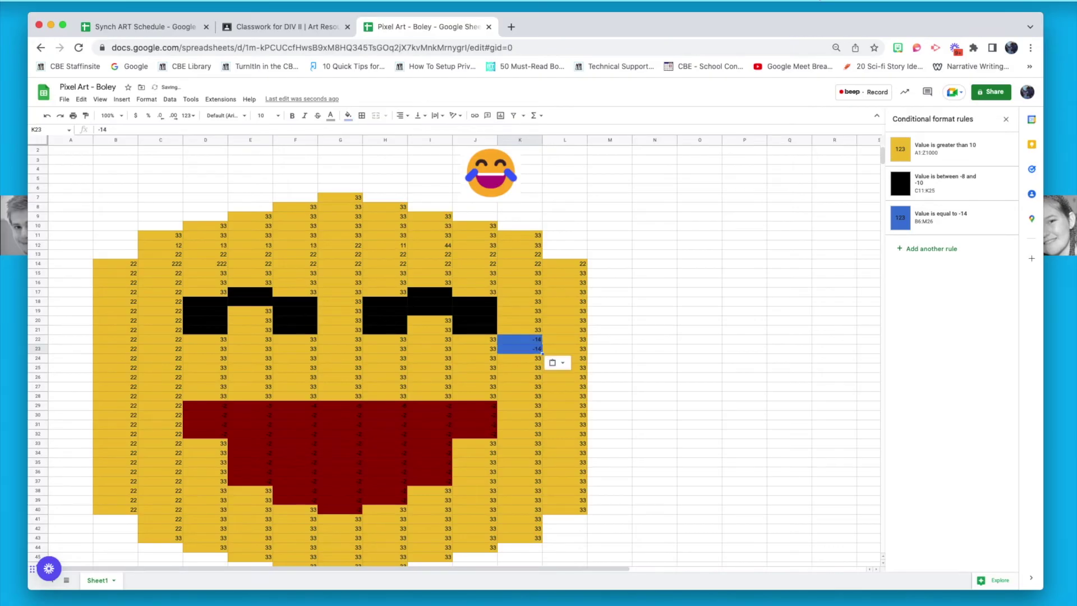
click(520, 358)
text(-14)
click(565, 367)
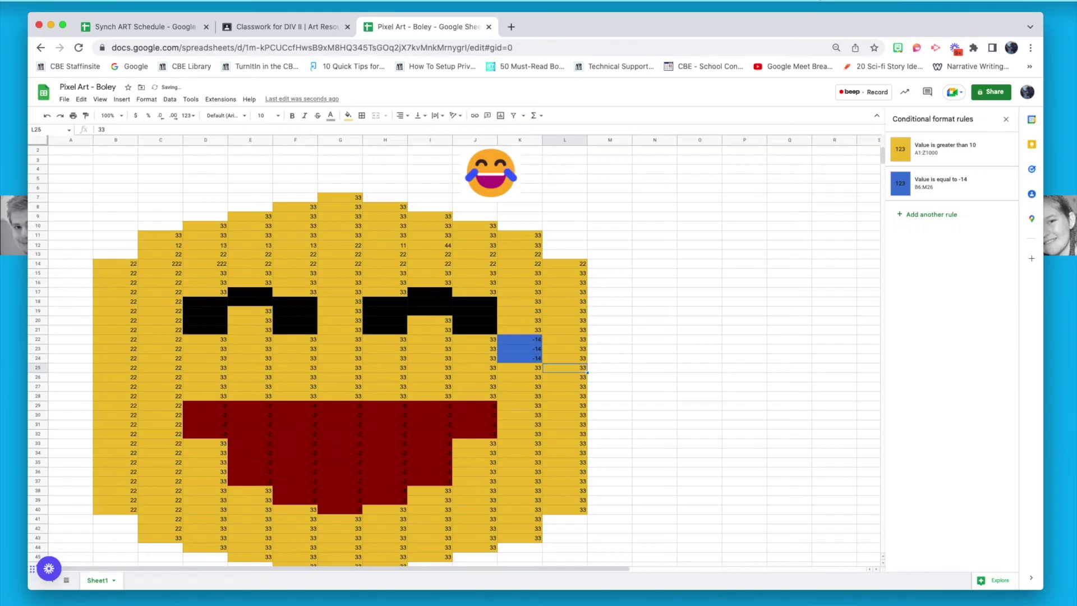
click(520, 367)
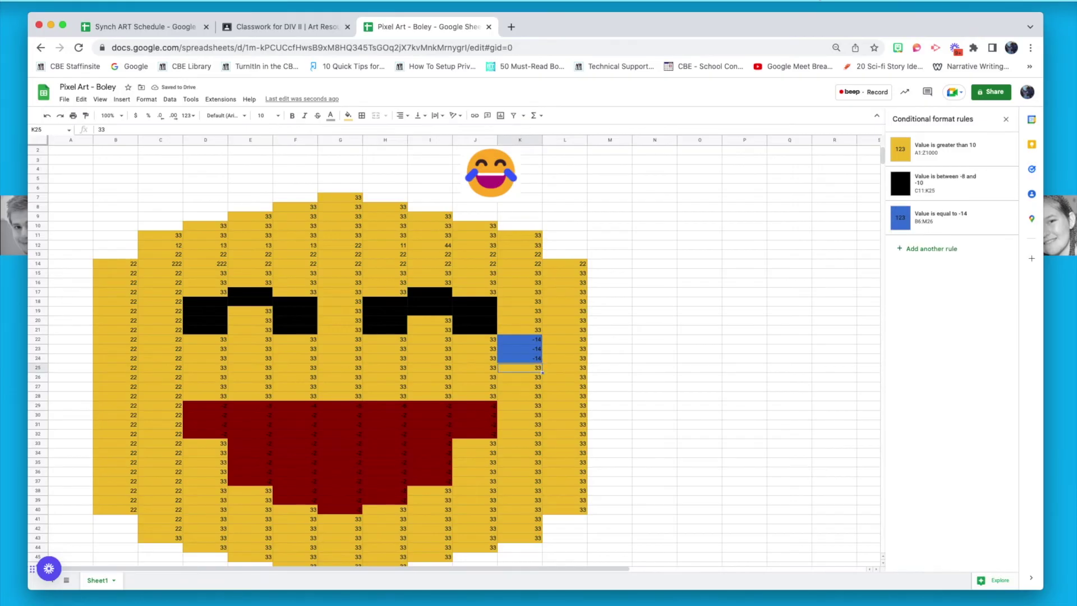
text(-14)
click(520, 377)
text(-14)
Fill cells C22 to C26 with -14 for the matching tear on the opposite side of the face
click(385, 377)
key(Left)
key(Left)
key(Left)
key(Left)
key(Left)
key(Up)
key(Up)
key(Up)
key(Up)
key(shift+Down)
key(shift+Down)
key(shift+Down)
key(shift+Down)
key(shift+Down)
text(-14)
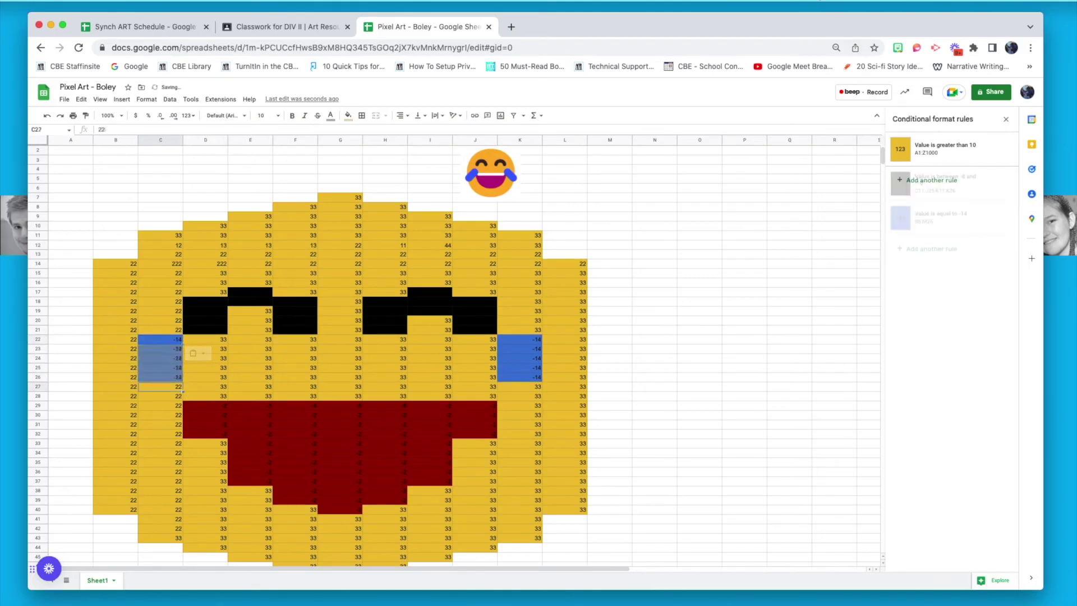
Extend both tears upward by filling C20, C21, K20 and K21 with -14
key(Left)
key(Down)
key(Down)
key(Down)
key(Down)
key(Down)
key(Down)
key(shift+Up)
key(shift+Up)
key(shift+Up)
key(shift+Up)
text(-14)
key(ctrl+z)
key(ctrl+v)
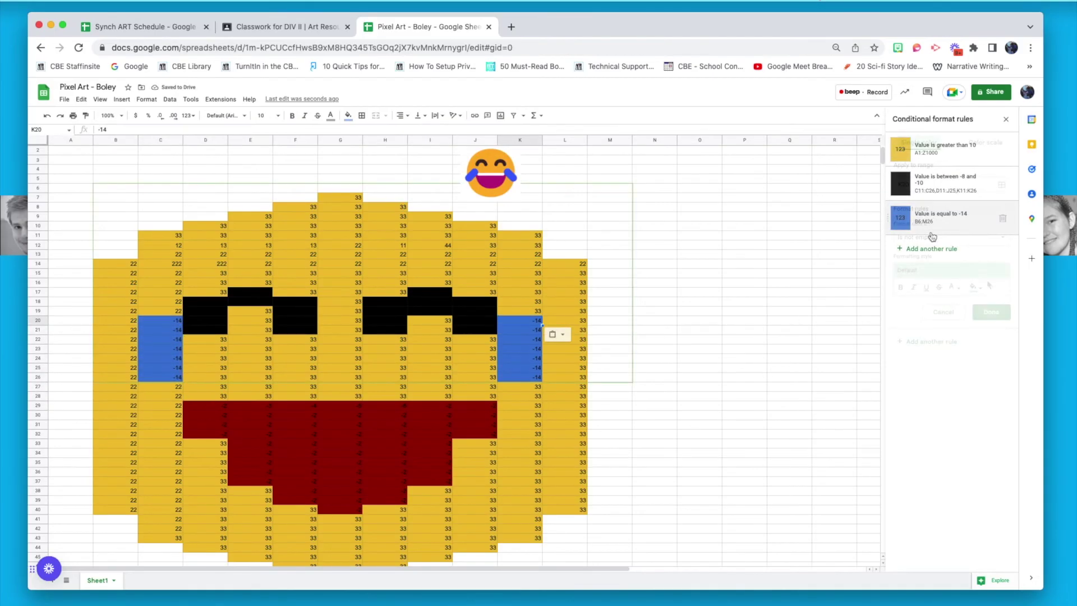
Add another conditional formatting rule and apply it to the whole sheet with the range 1:1000
click(932, 249)
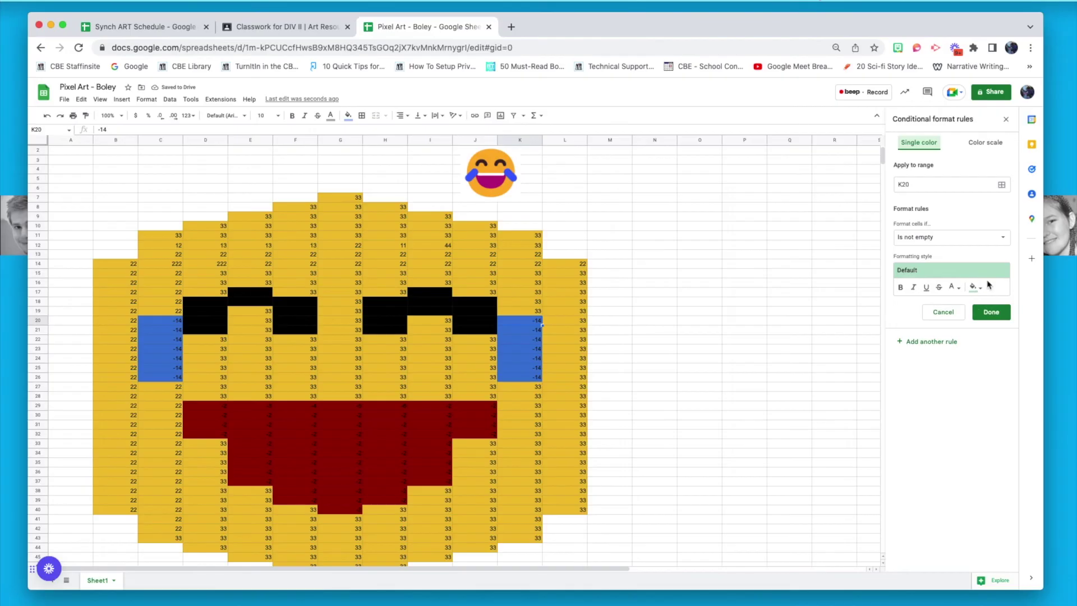
click(961, 320)
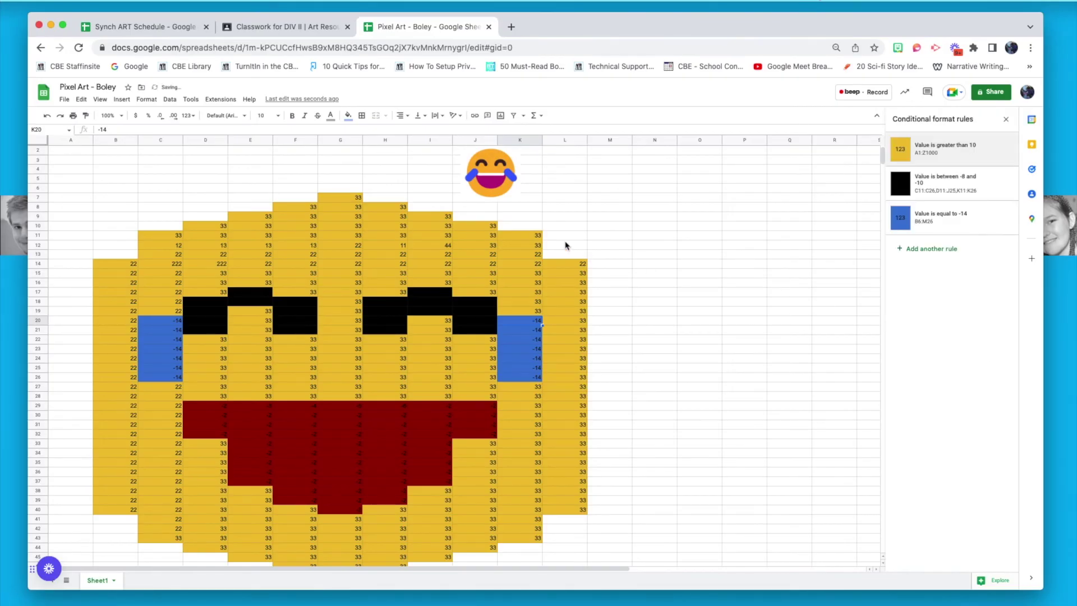
click(39, 140)
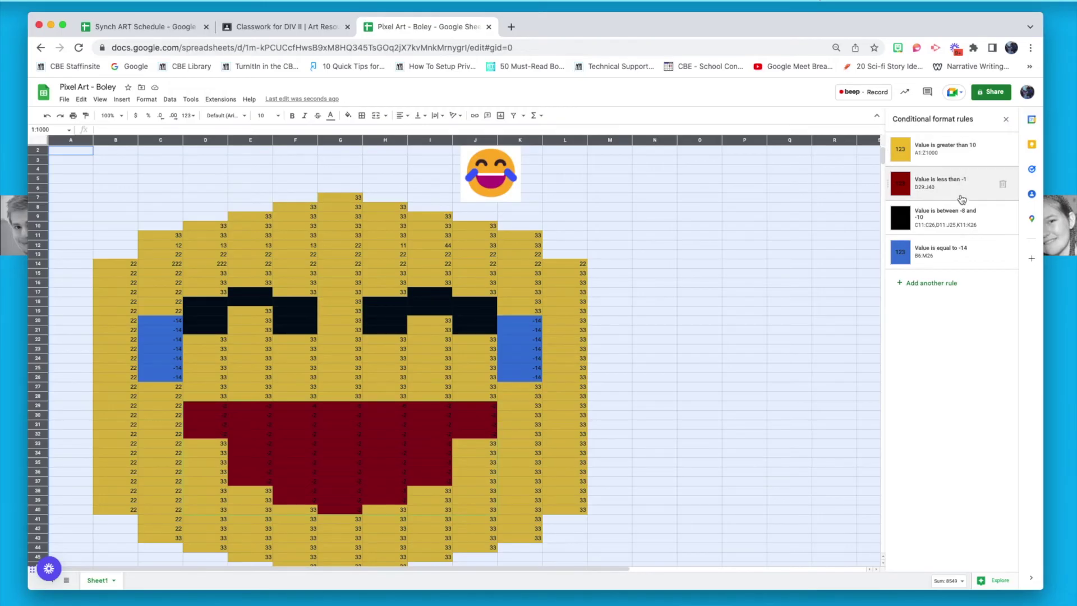
click(929, 283)
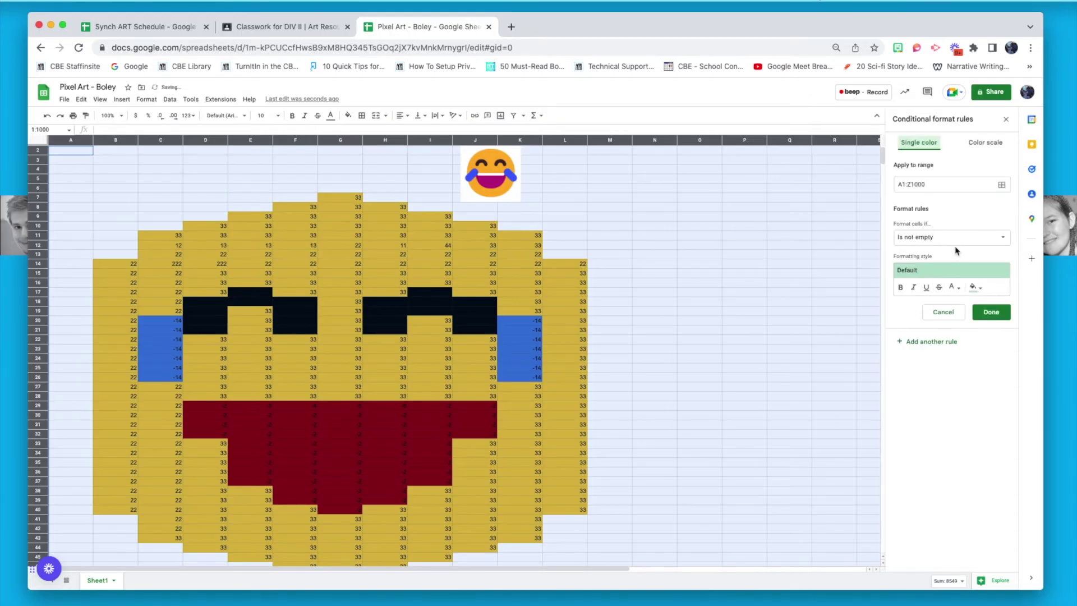
click(1002, 185)
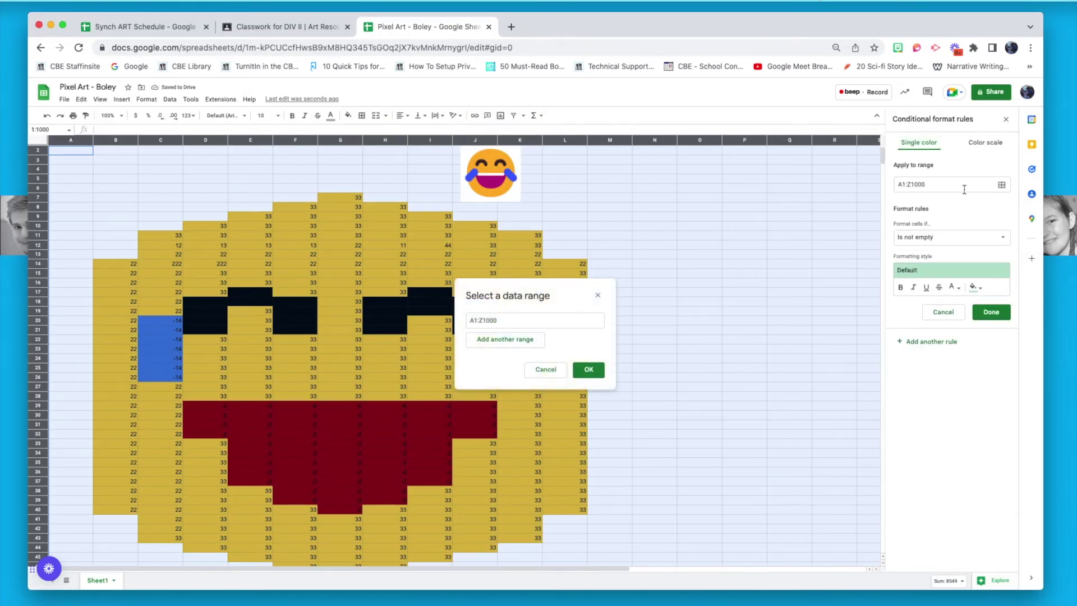
click(506, 320)
key(ctrl+a)
key(BackSpace)
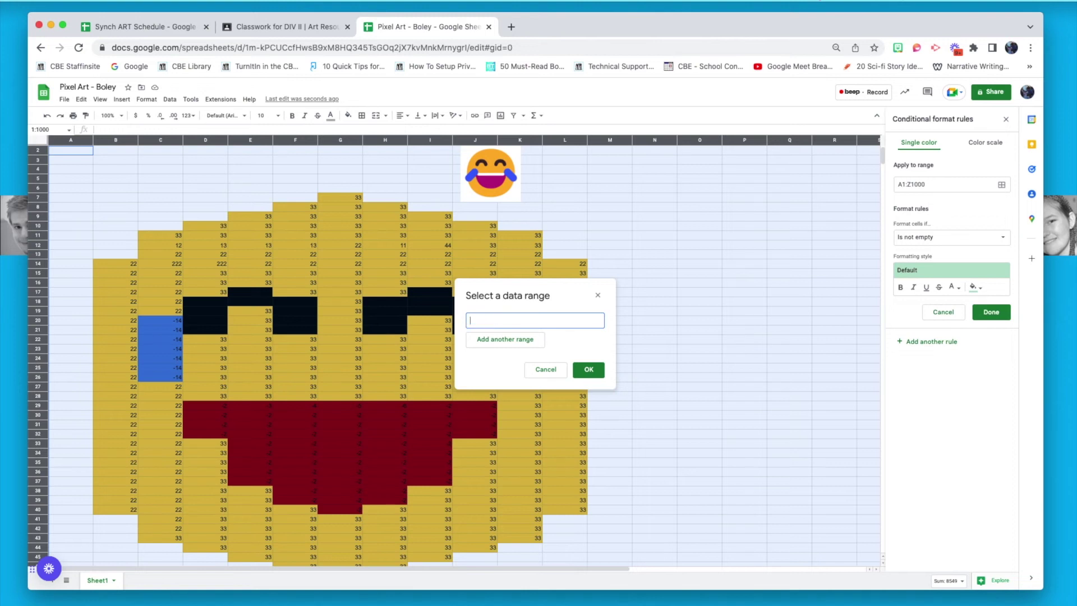
click(38, 140)
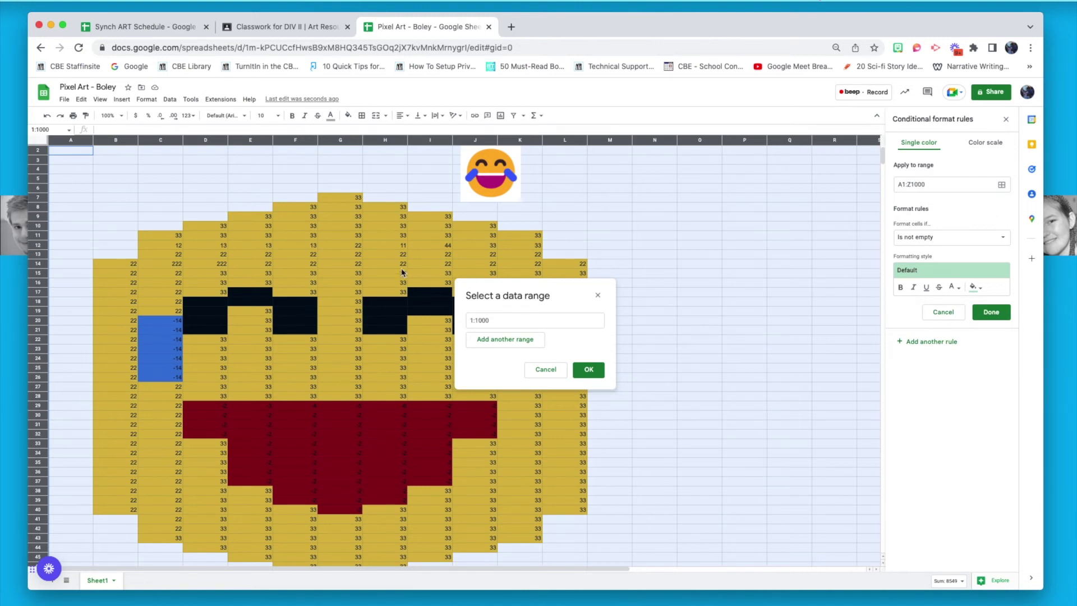
click(587, 369)
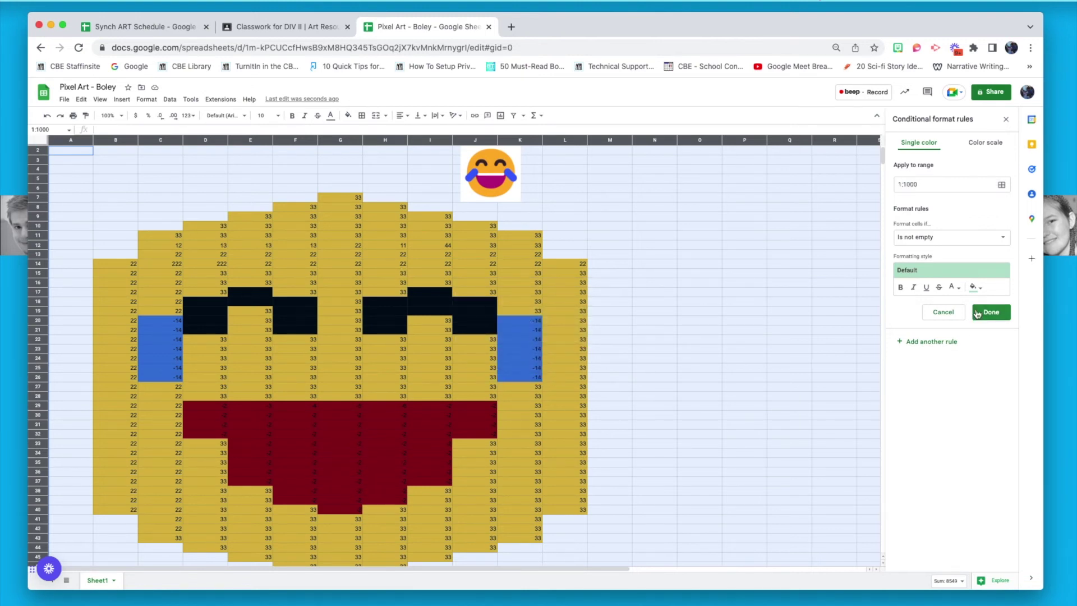
Set the new rule to format cells equal to 0 with a white fill and save it
click(996, 240)
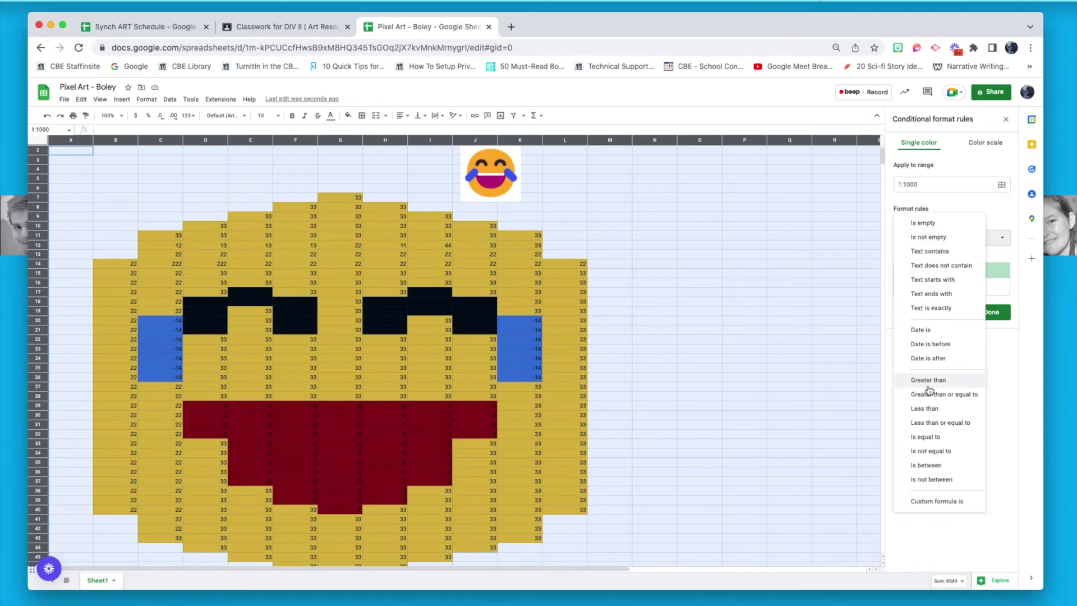
click(932, 439)
click(927, 258)
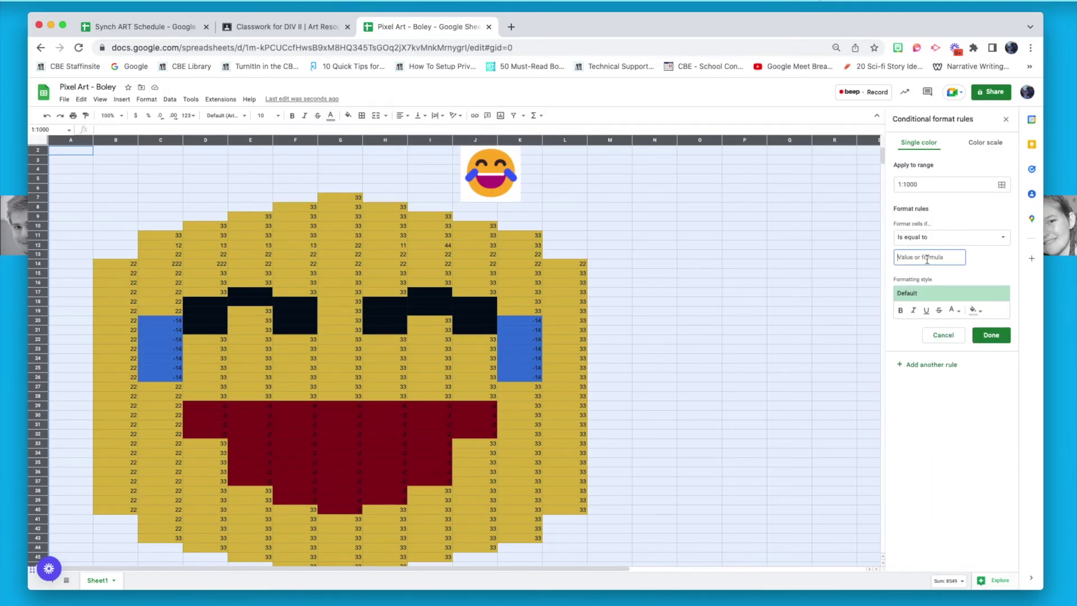
text(0)
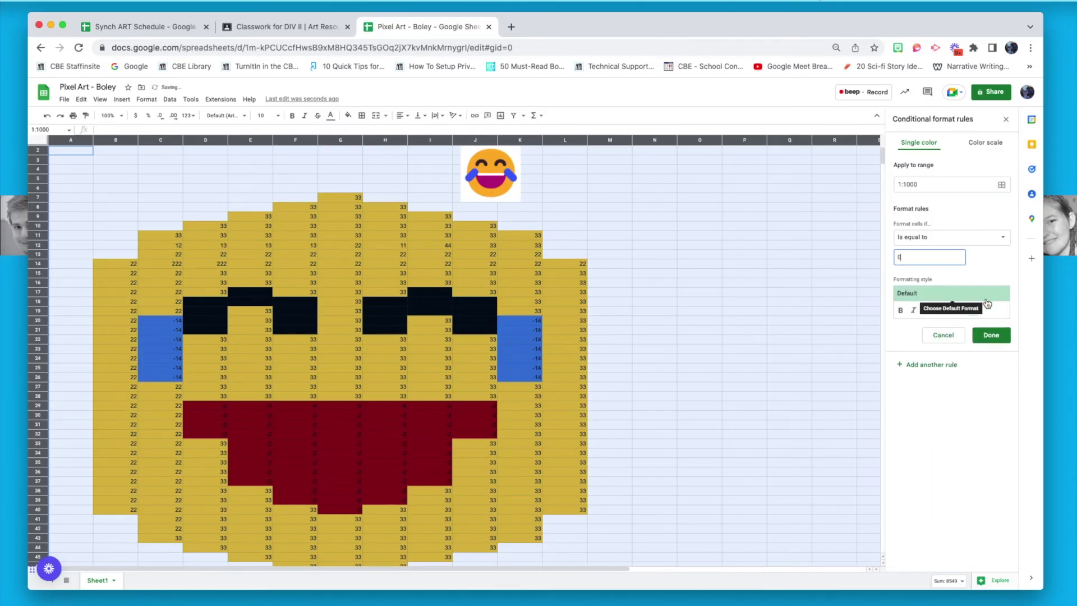
click(976, 310)
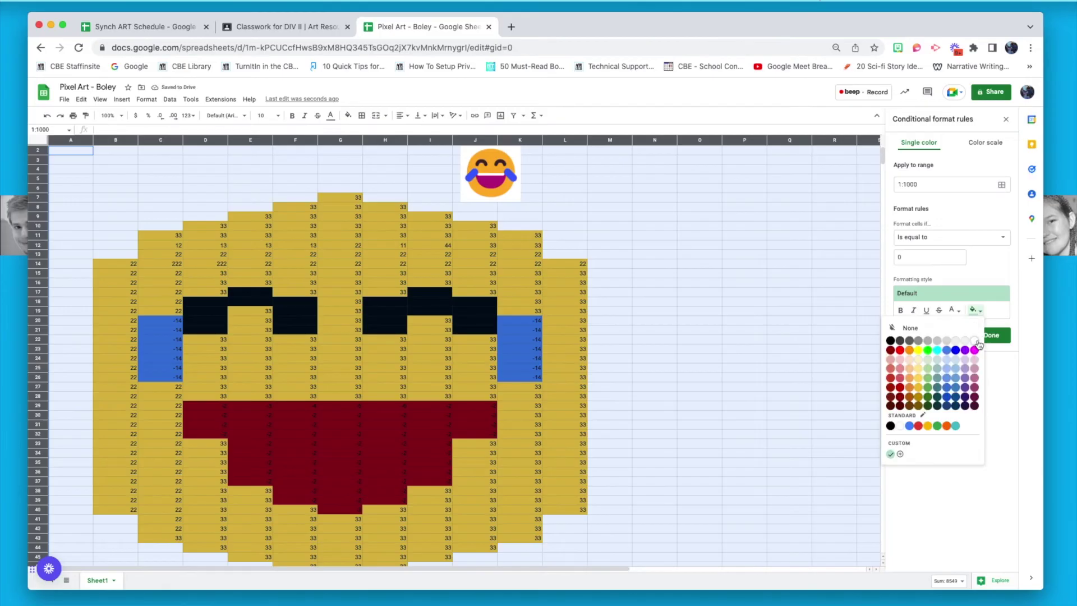
click(979, 344)
click(982, 340)
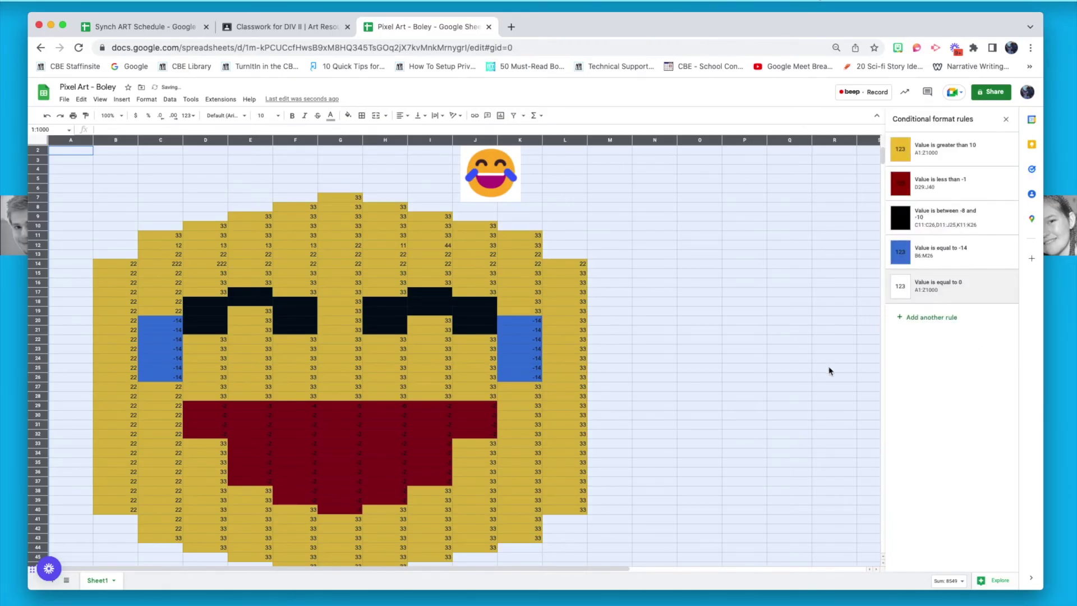
Fill the mouth's top row, D29 to J29, with 0 for the teeth and undo the extra entry in K29
click(303, 413)
click(244, 408)
text(0)
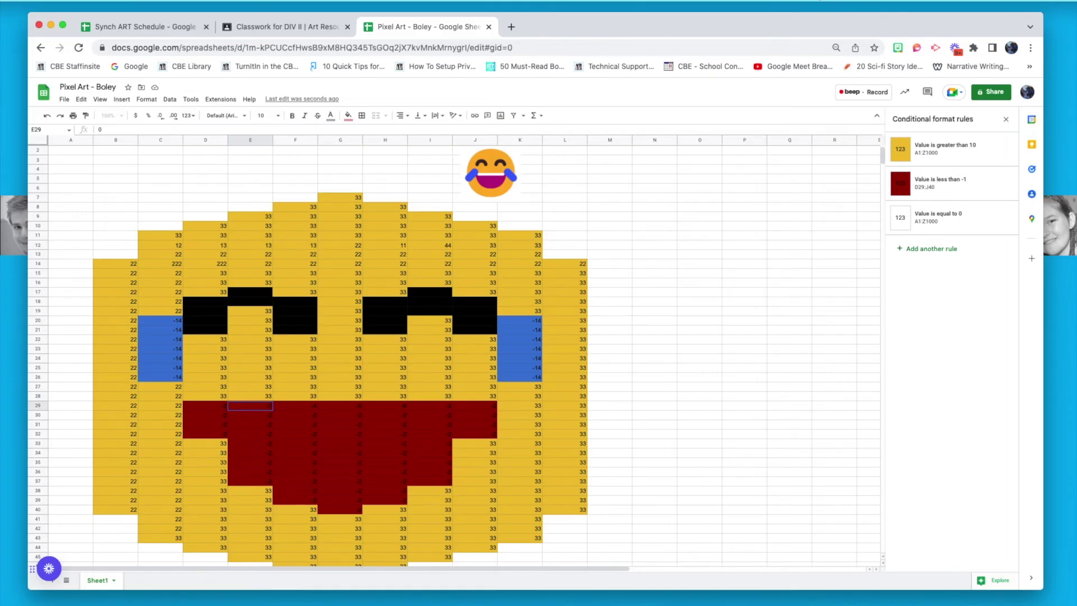
key(Return)
key(Left)
key(Up)
text(0)
key(Tab)
key(Tab)
text(0)
key(Tab)
text(0)
key(Tab)
text(0)
key(Tab)
text(0)
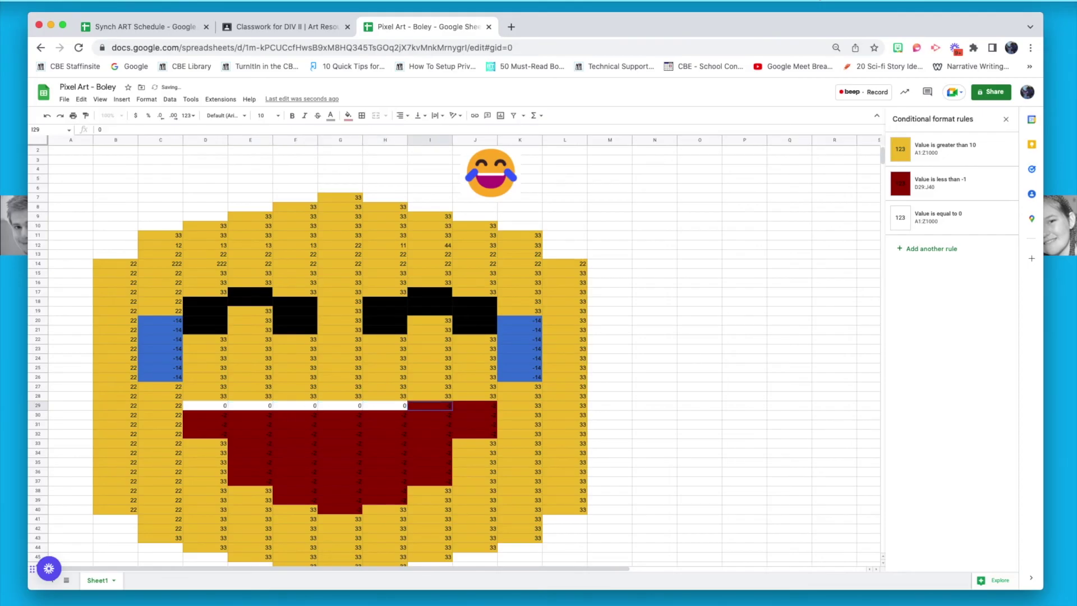
key(Tab)
text(0)
key(Tab)
text(0)
key(Return)
click(431, 415)
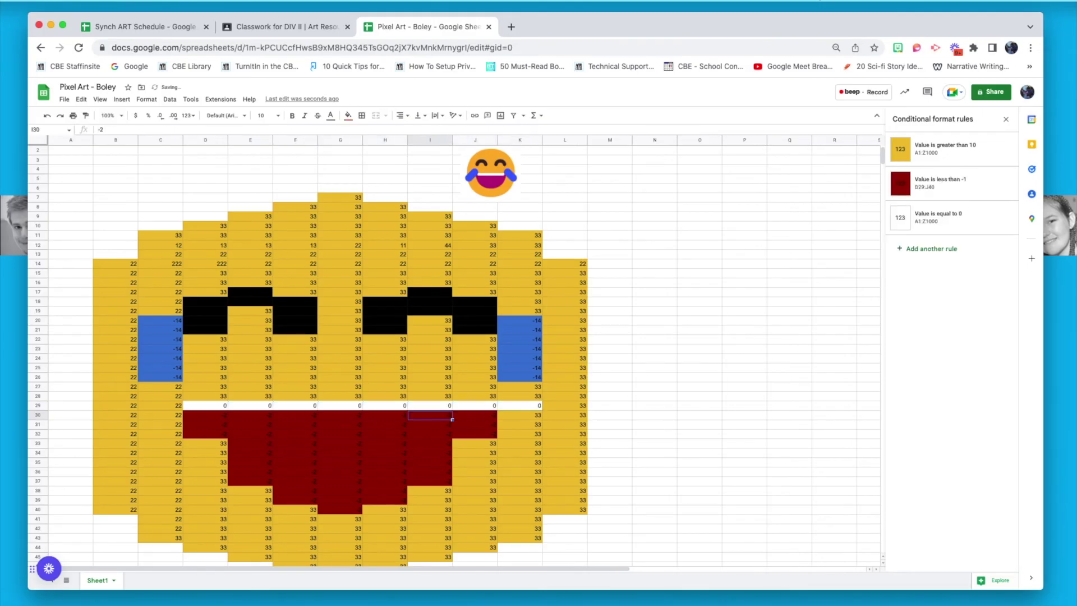
key(ctrl+z)
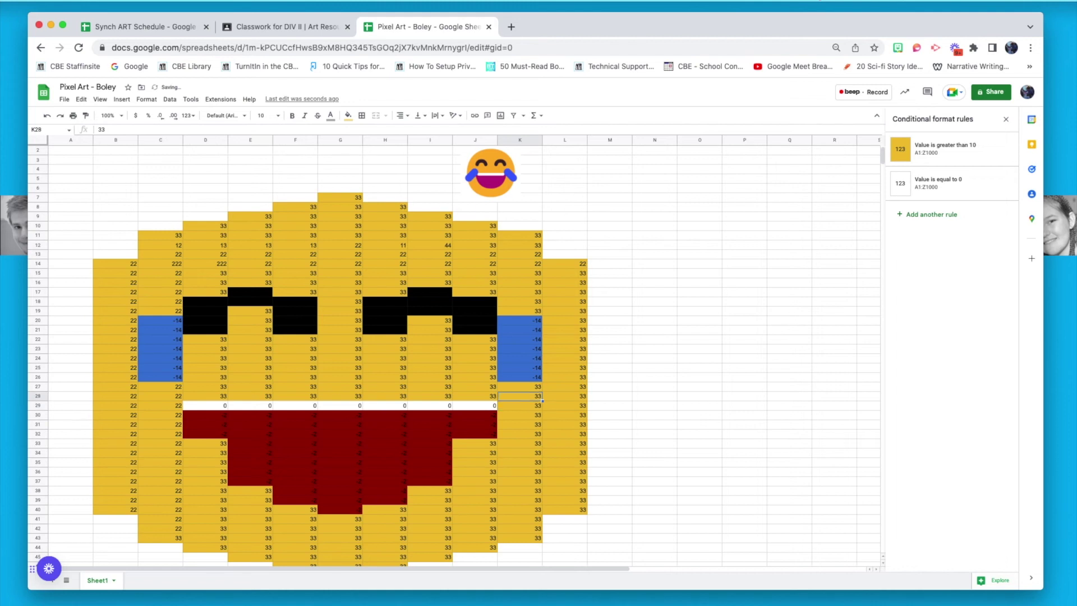
Enter 0 in row 30 from J30 across to C30 for a second row of teeth
click(430, 415)
click(475, 416)
text(0)
click(430, 415)
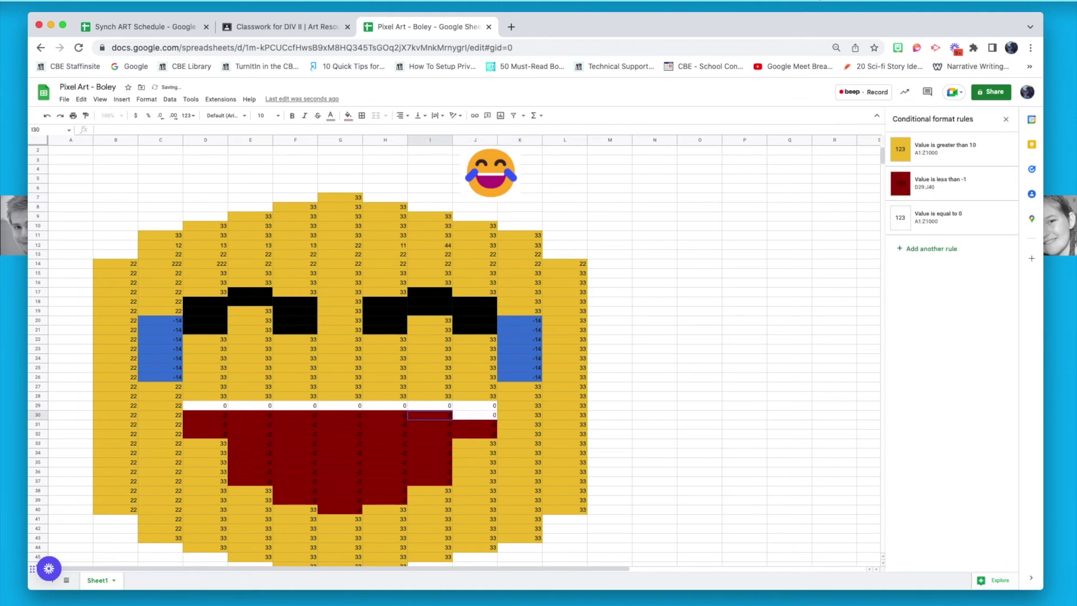
text(0)
click(386, 415)
text(0)
click(341, 415)
text(0)
key(Left)
text(0)
key(Left)
text(0)
key(Left)
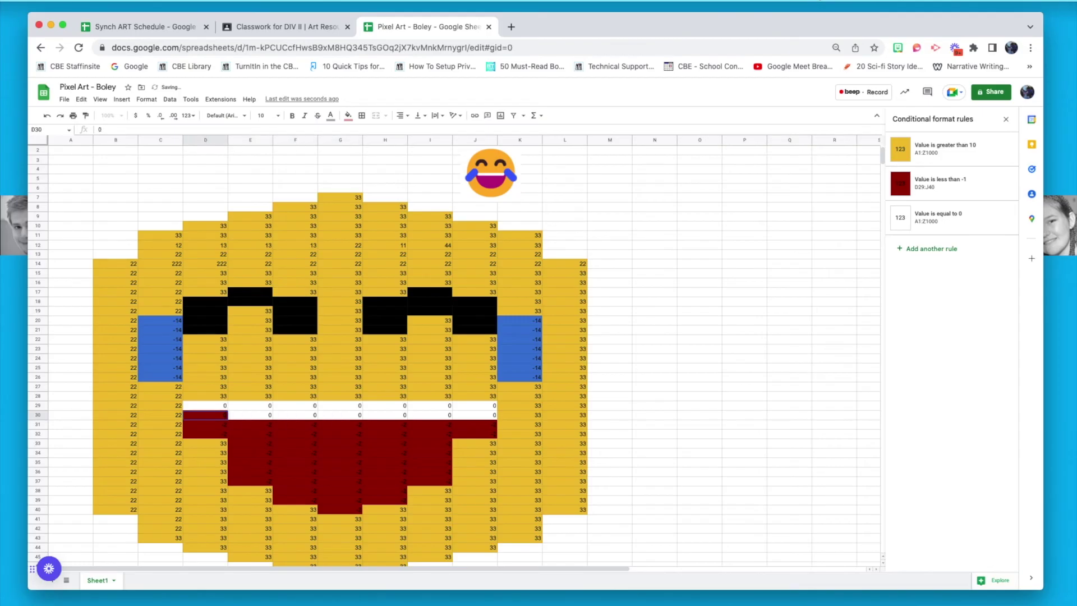
text(0)
key(Left)
text(0)
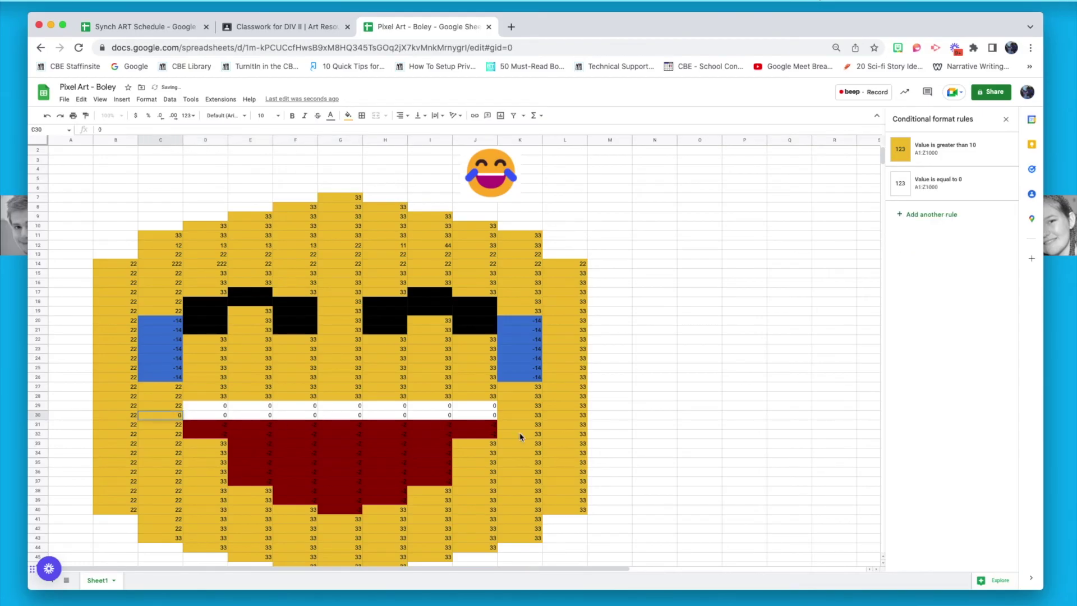
scroll(583, 443, down, 1)
scroll(584, 443, up, 3)
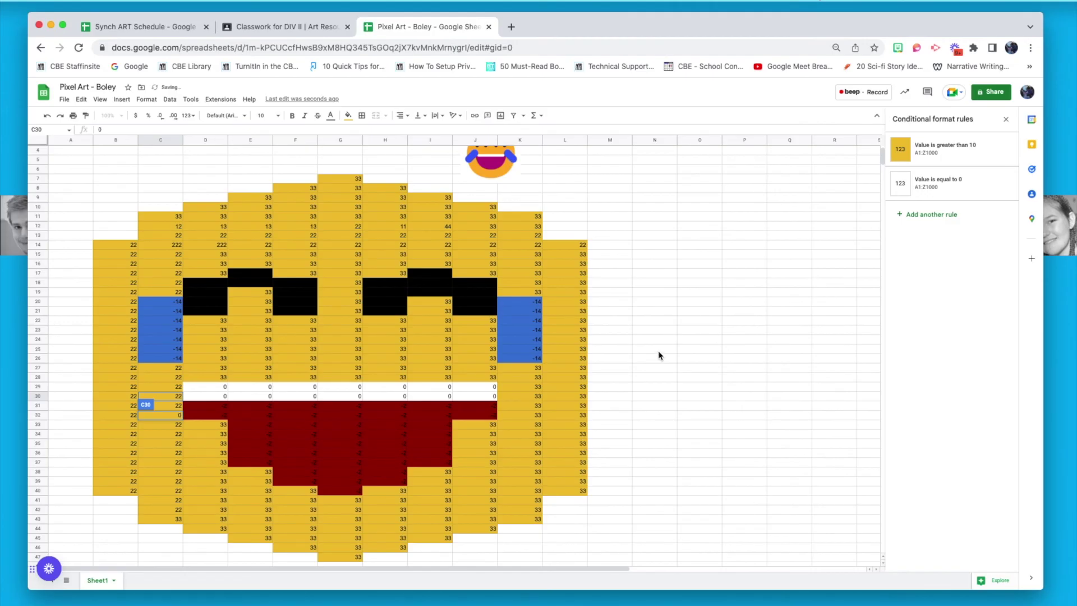
scroll(659, 353, down, 1)
scroll(659, 355, up, 1)
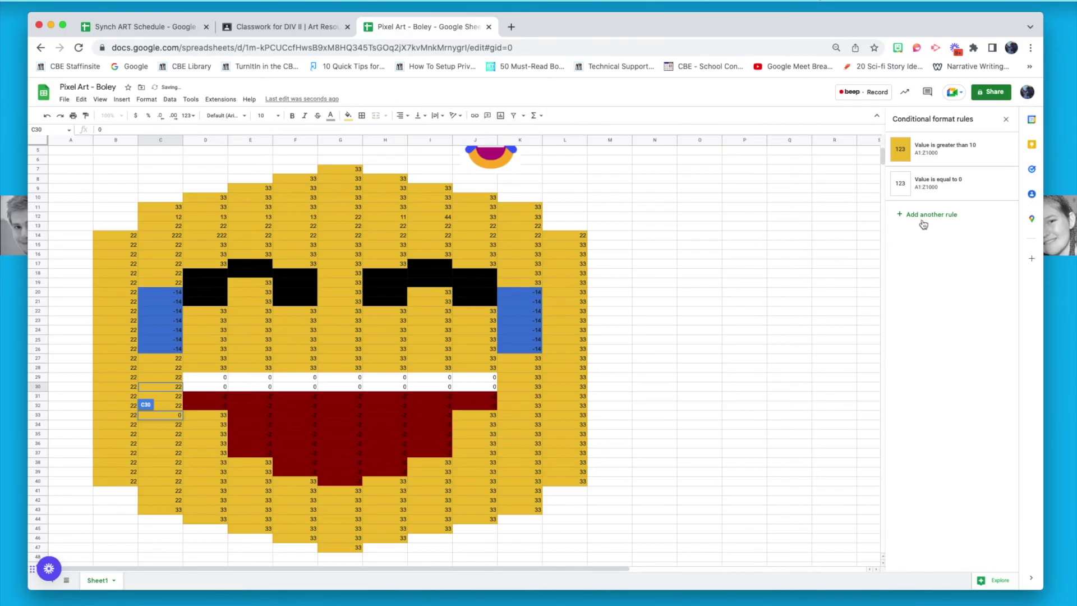
scroll(752, 426, down, 1)
scroll(752, 427, up, 1)
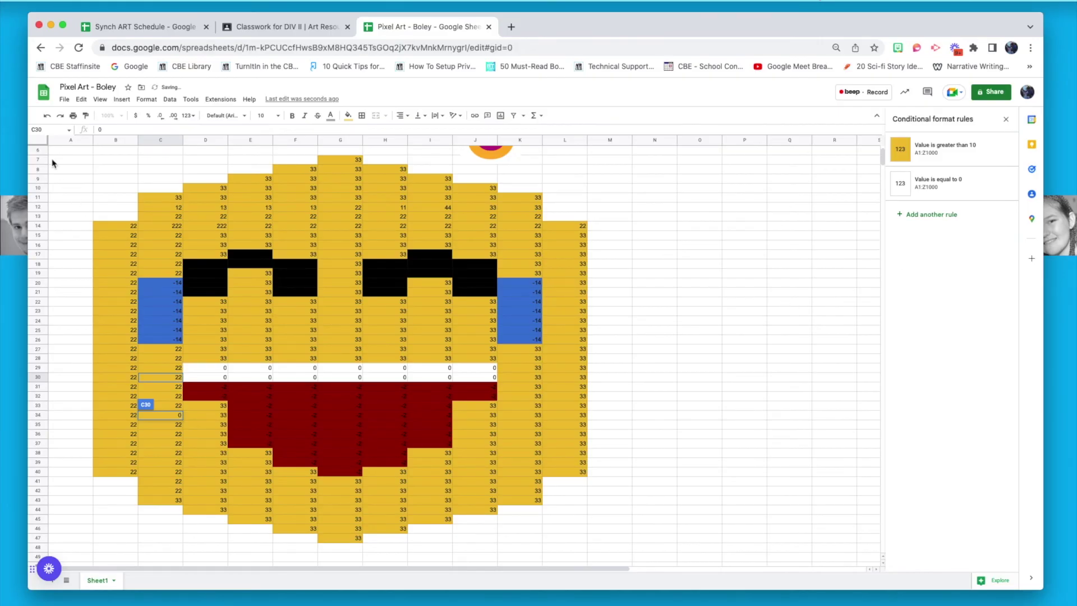
Change the equal-to-0 rule's text color to white and save the rule
click(37, 141)
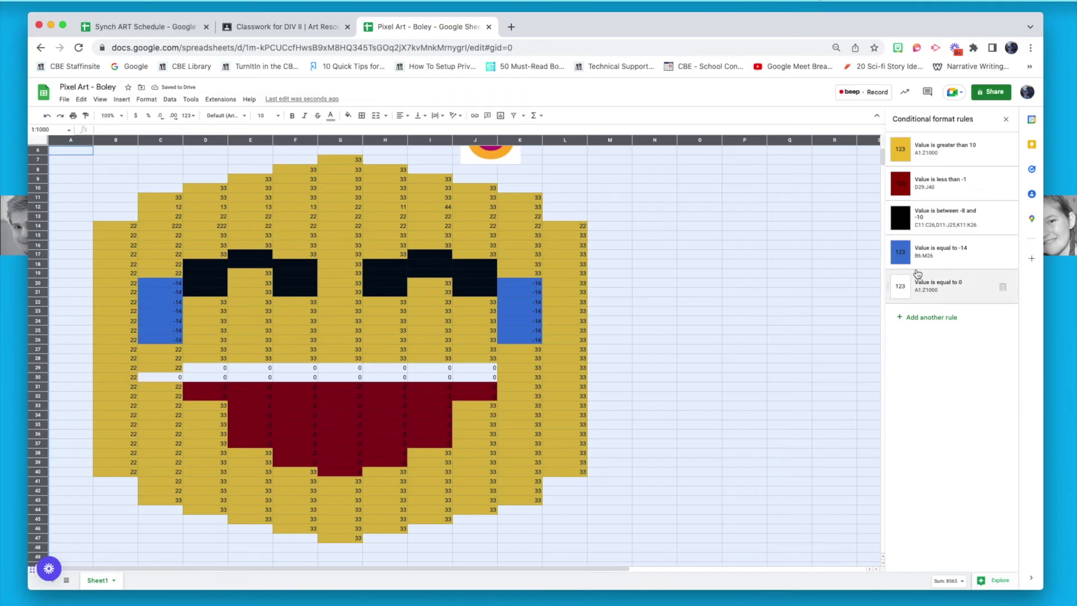
click(965, 293)
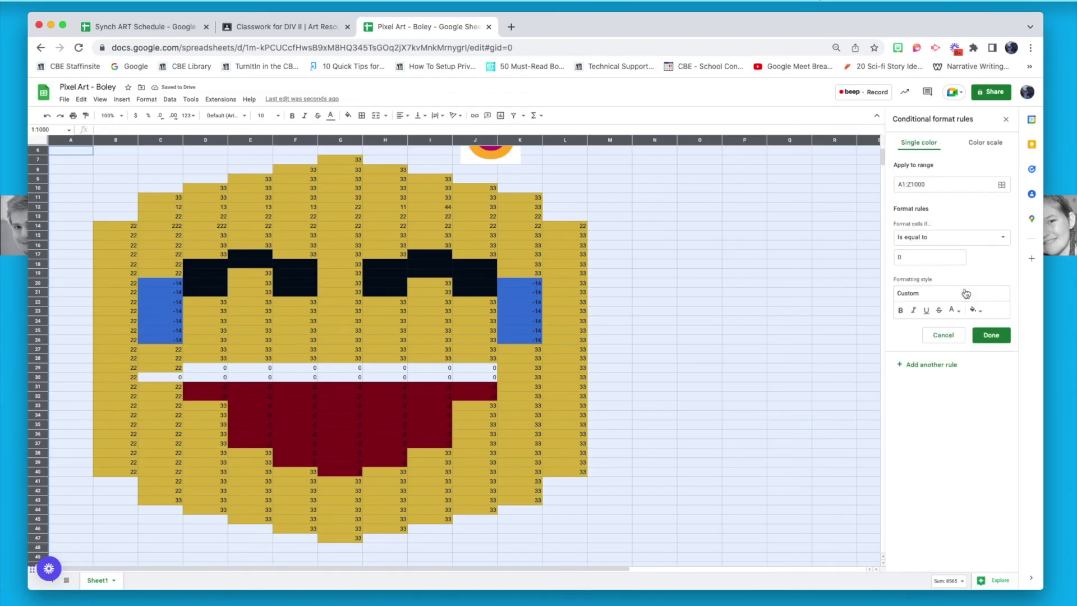
click(955, 310)
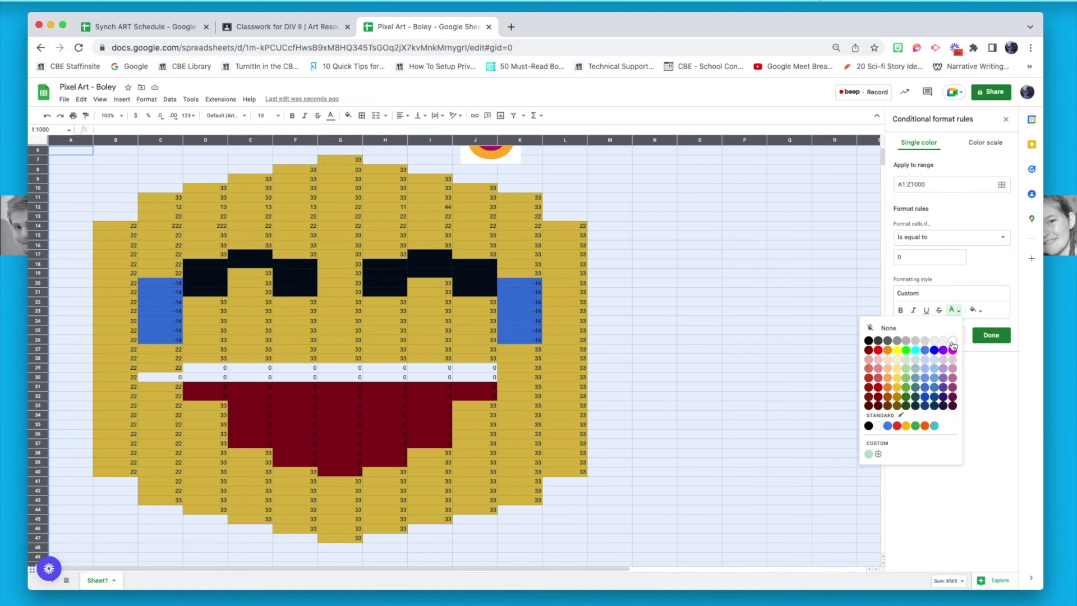
click(952, 342)
click(991, 335)
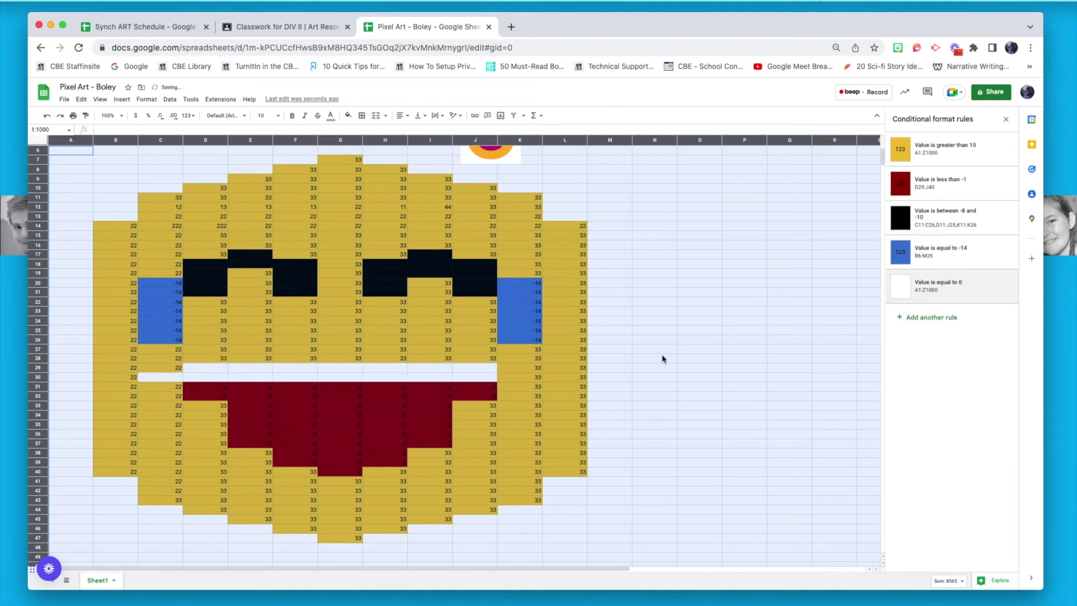
Replace the stray 0 in cell C30, beside the teeth, with 22
click(163, 382)
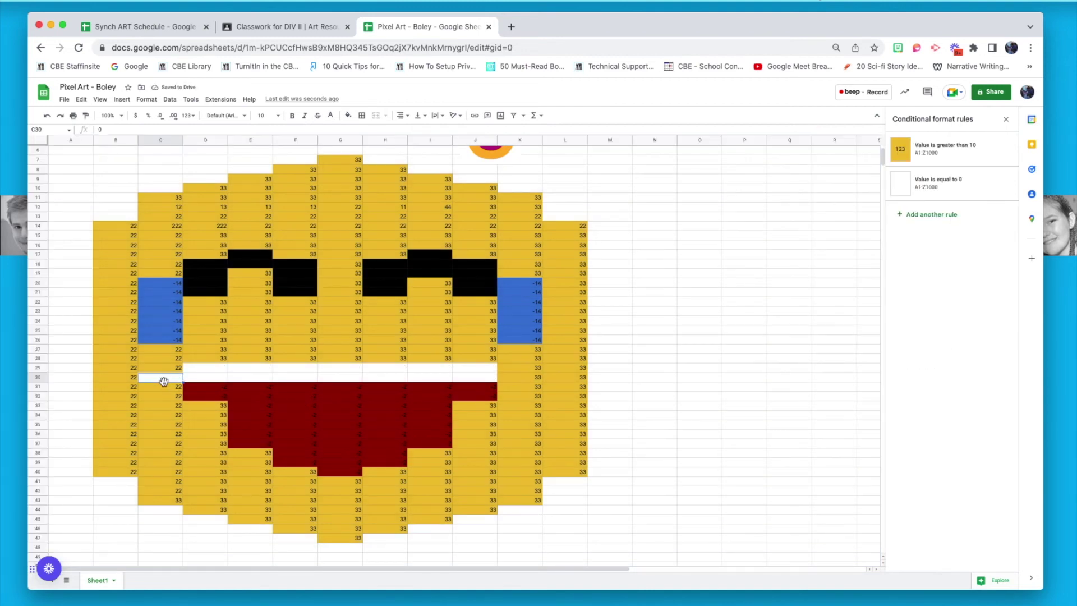
text(22)
key(Return)
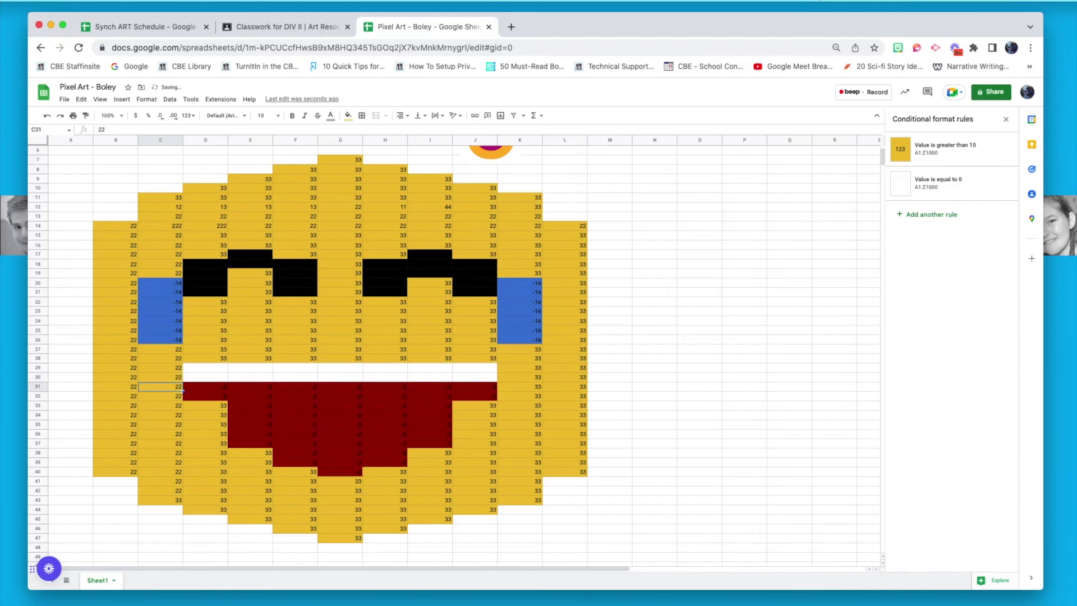
Change the greater-than-10 rule's text color to the same yellow as its fill and save the rule
scroll(640, 365, up, 1)
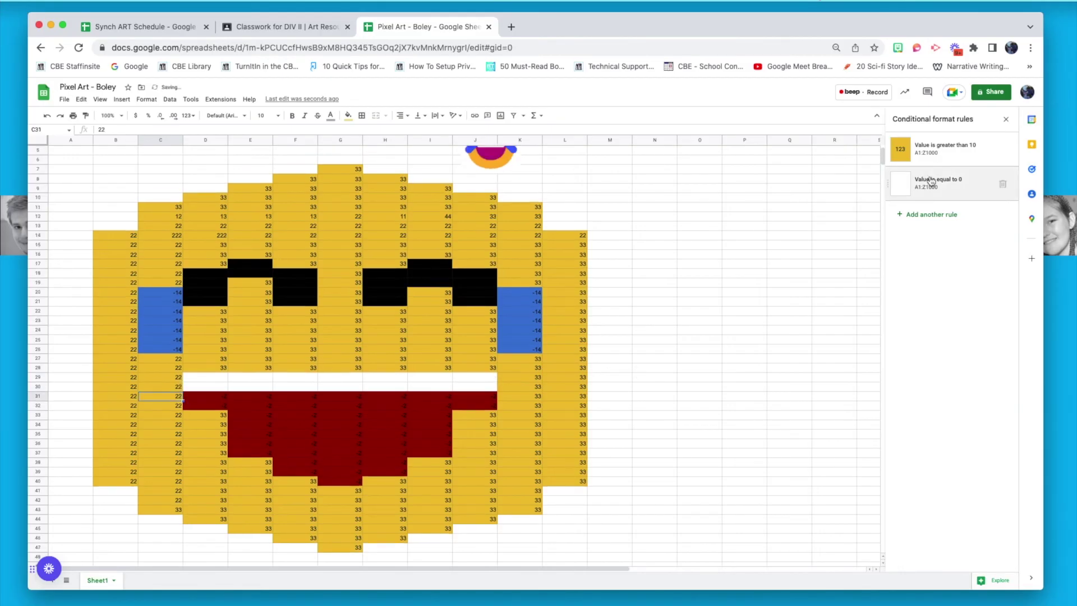
click(935, 151)
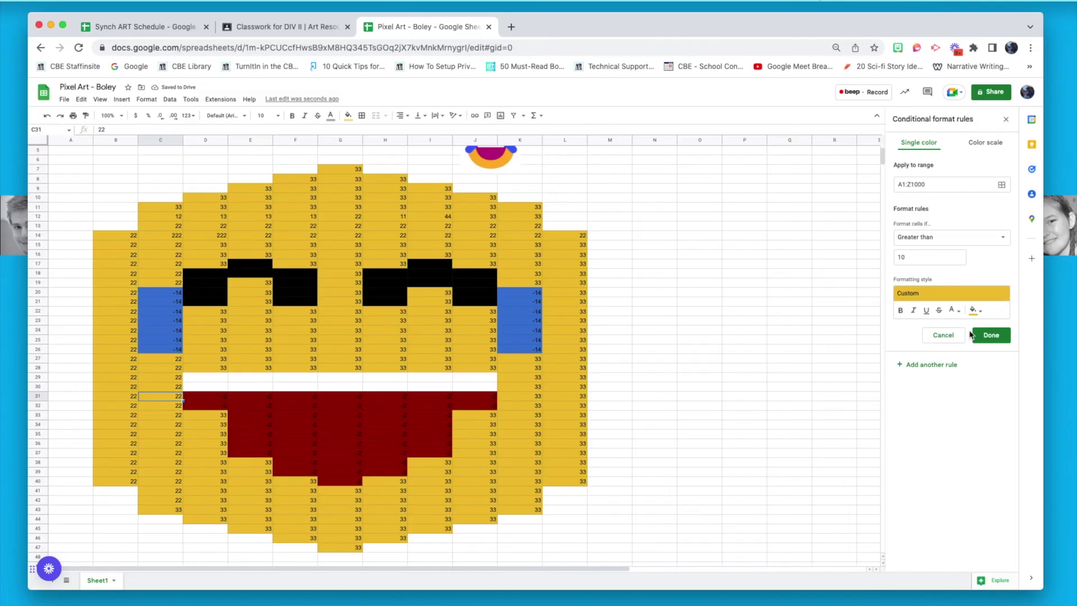
click(958, 311)
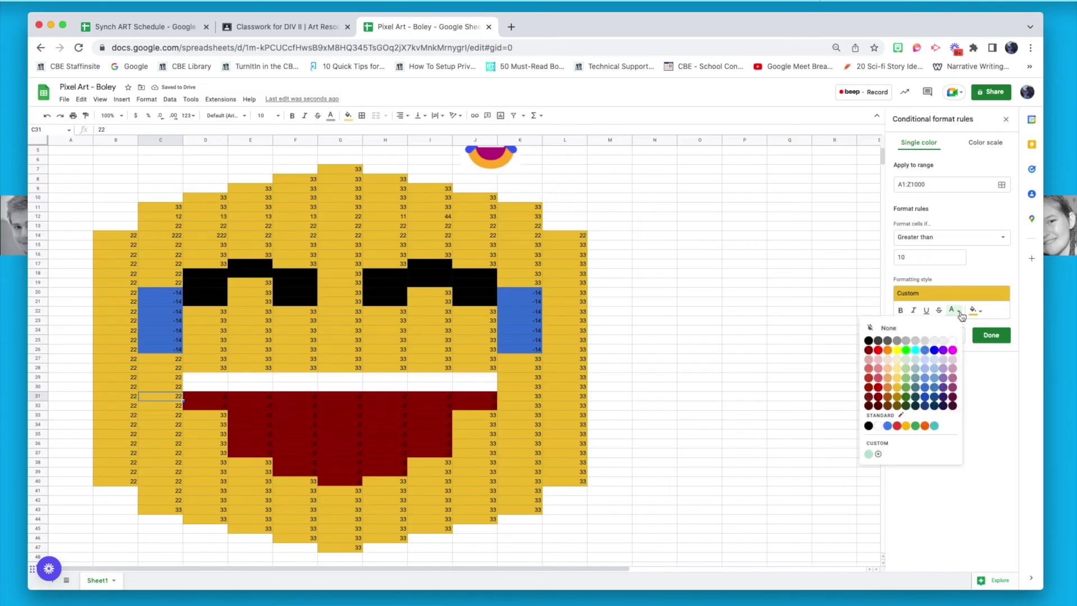
click(897, 380)
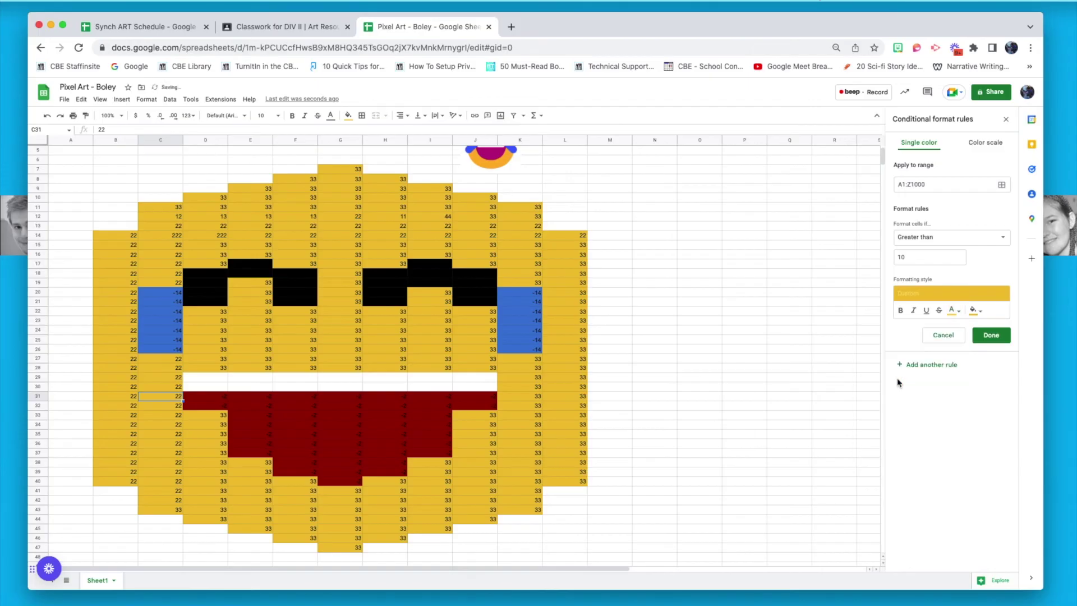
click(954, 311)
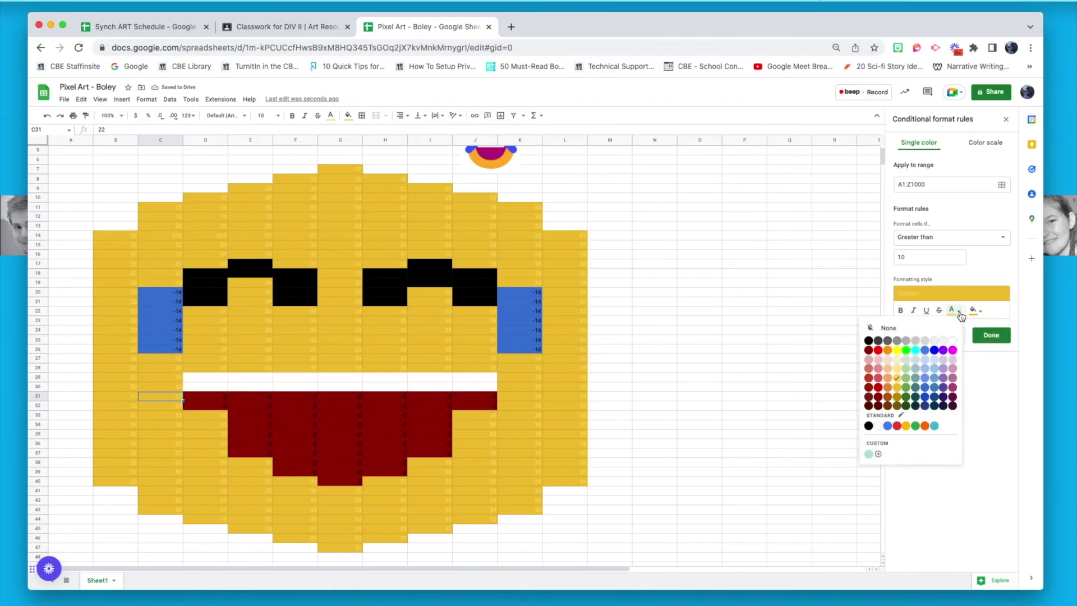
click(897, 388)
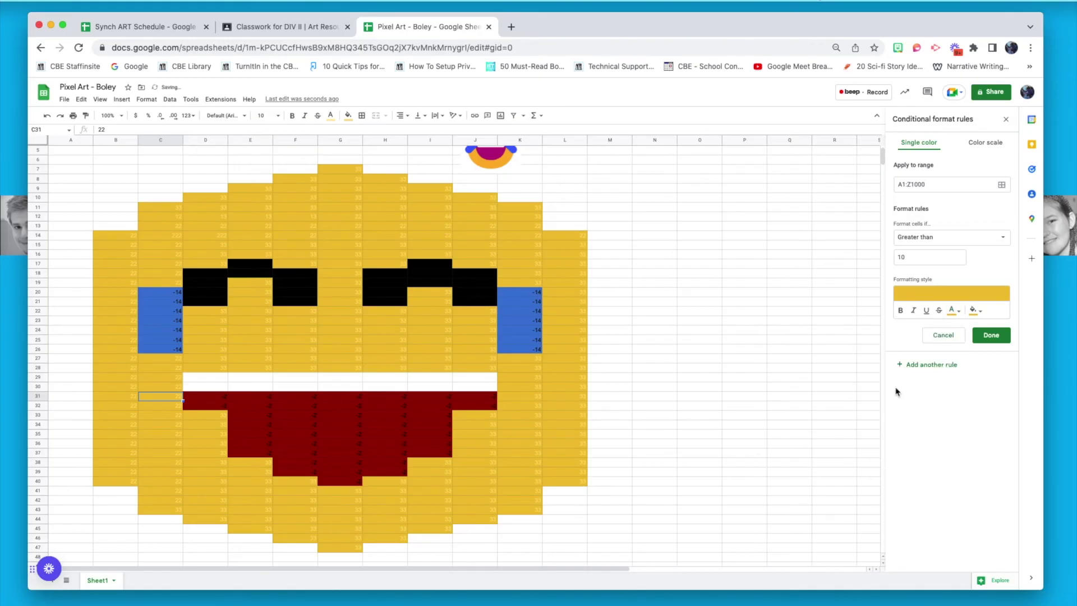
click(990, 336)
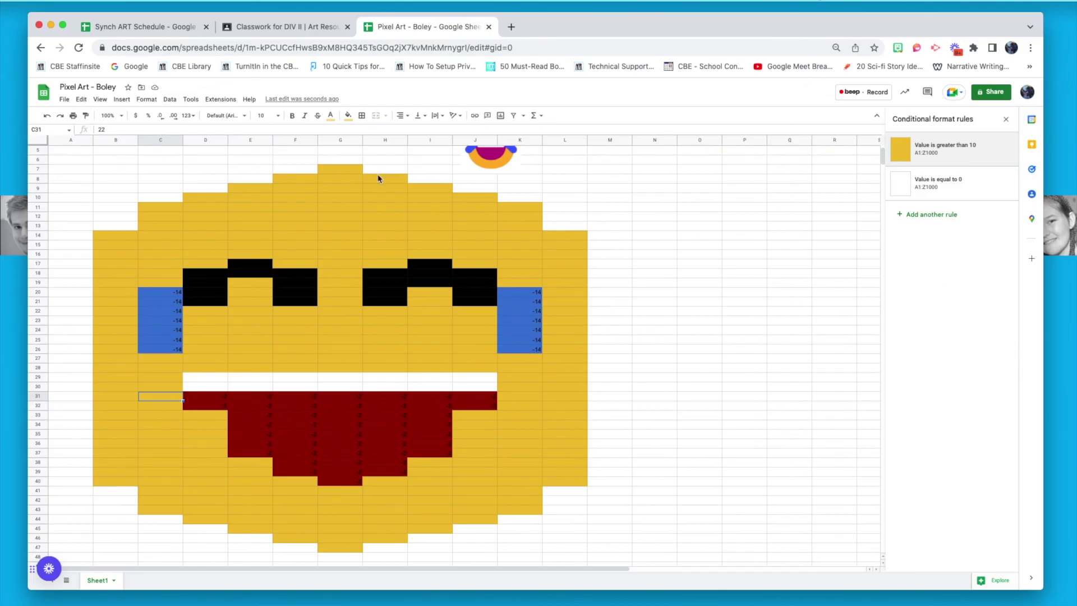
Select the whole sheet and set the text color of the between -8 and -10 rule to black, saving the rule
click(37, 139)
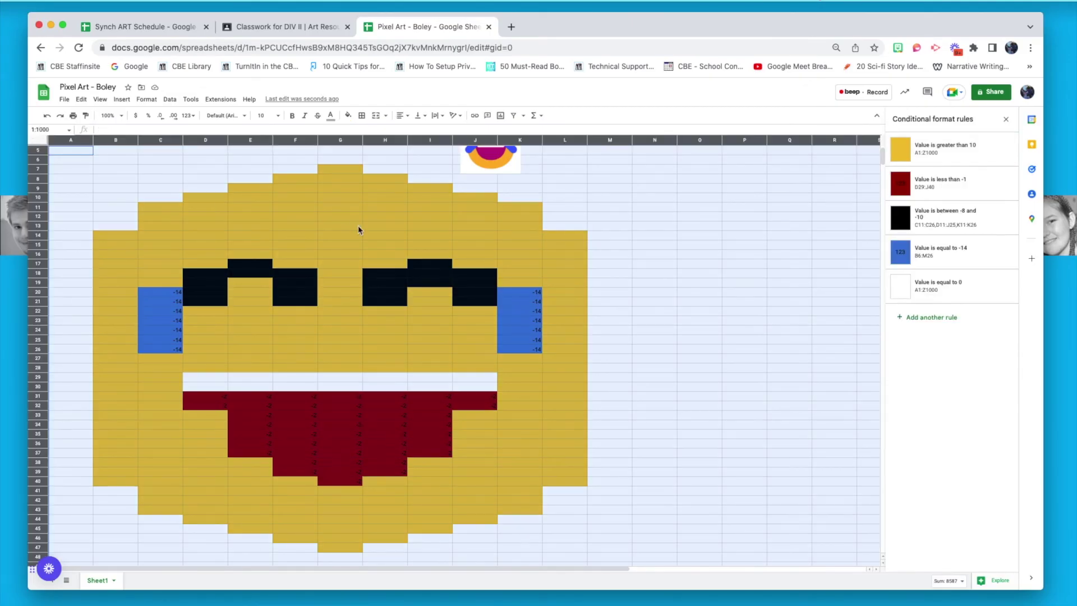
click(949, 224)
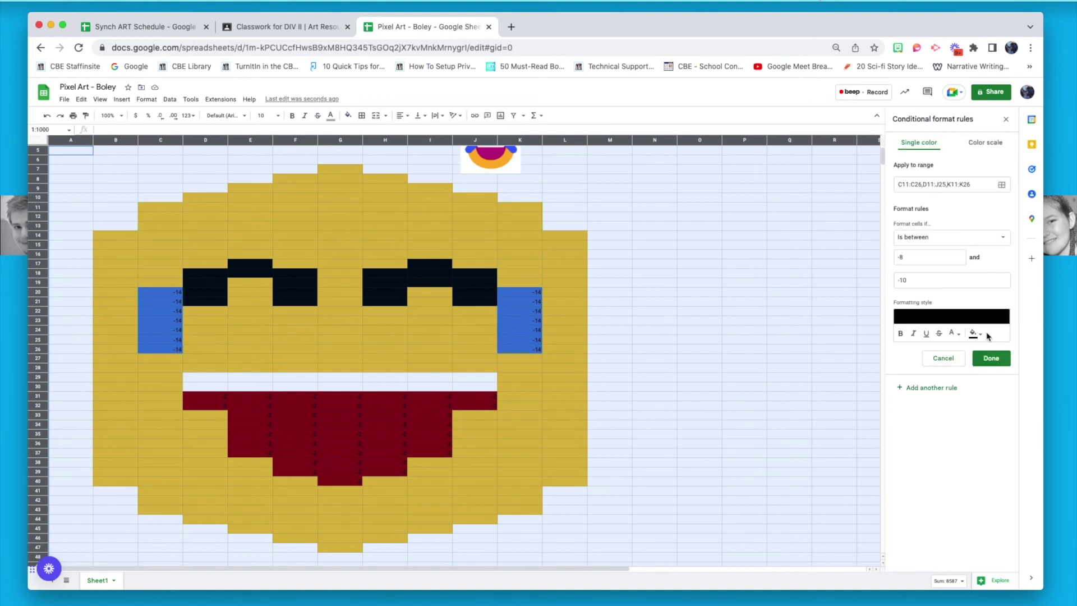
click(954, 333)
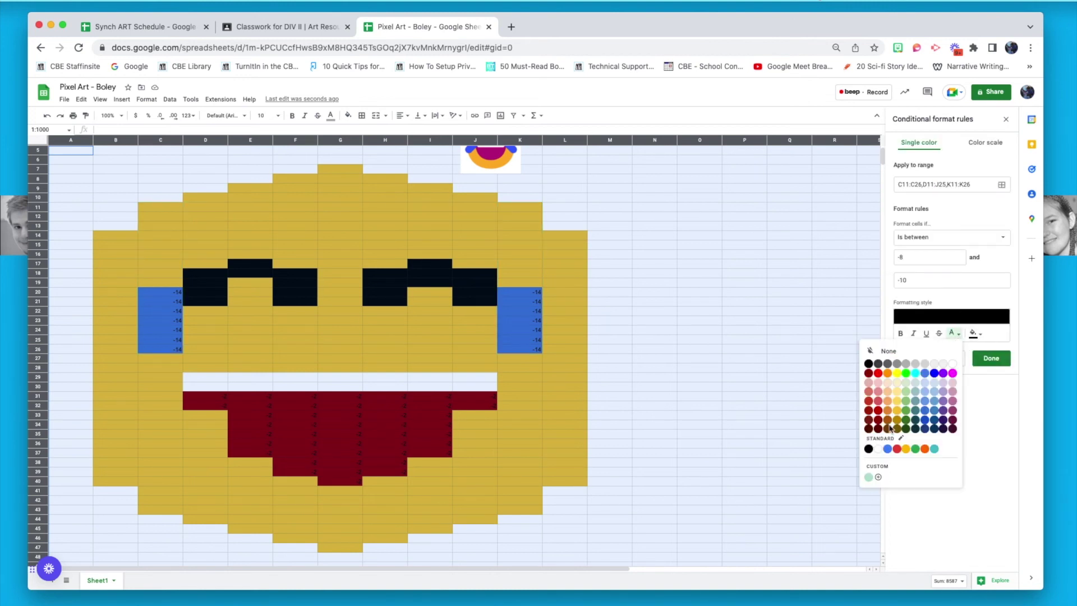
click(868, 449)
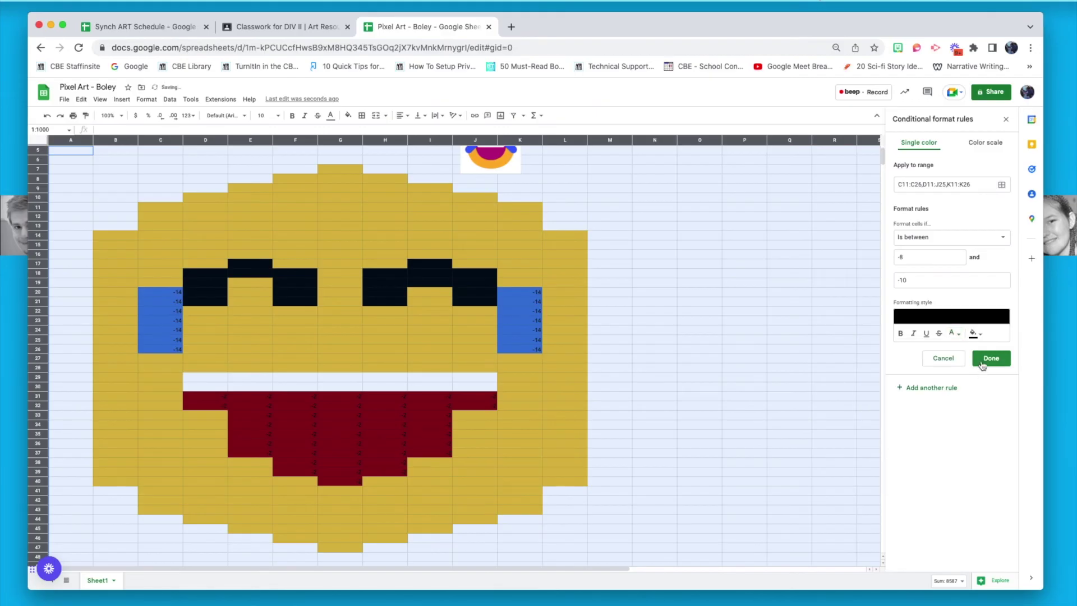
click(991, 358)
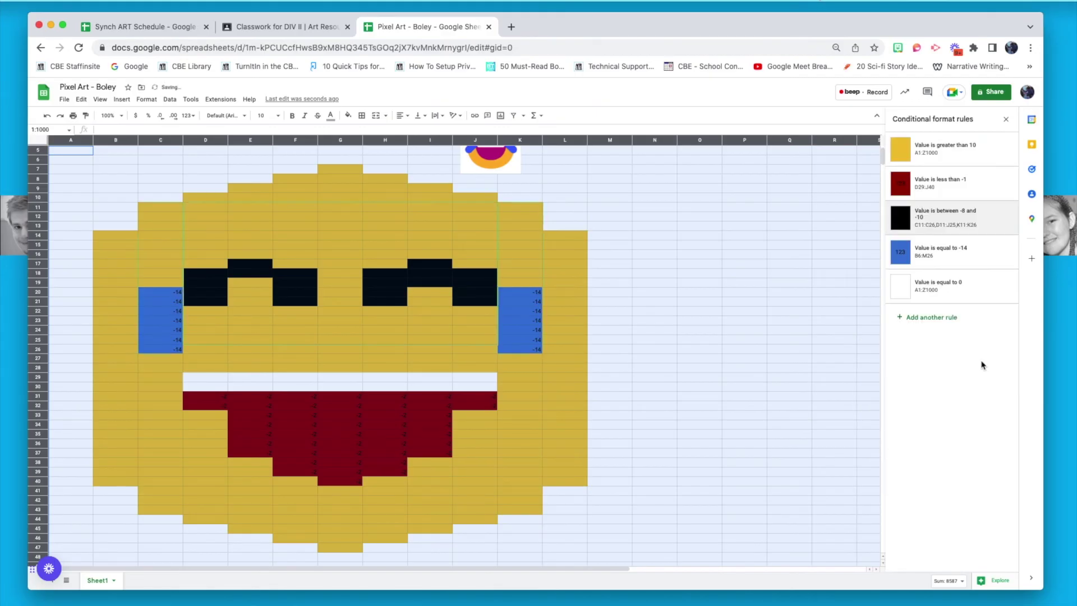
Change the equal-to -14 rule's text color to the same blue as its fill and save the rule
click(949, 256)
click(979, 311)
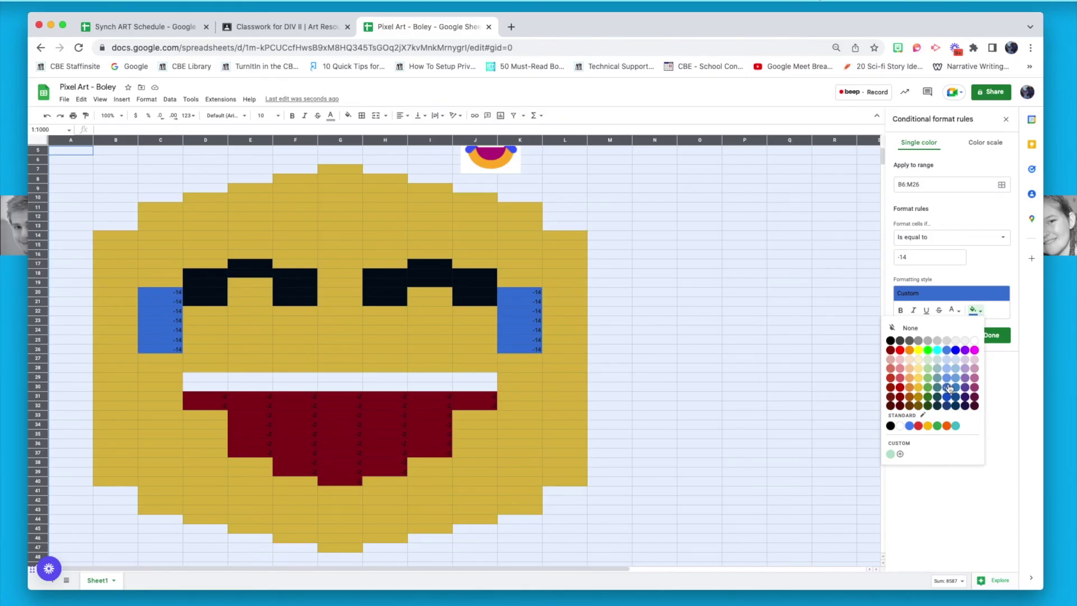
click(992, 383)
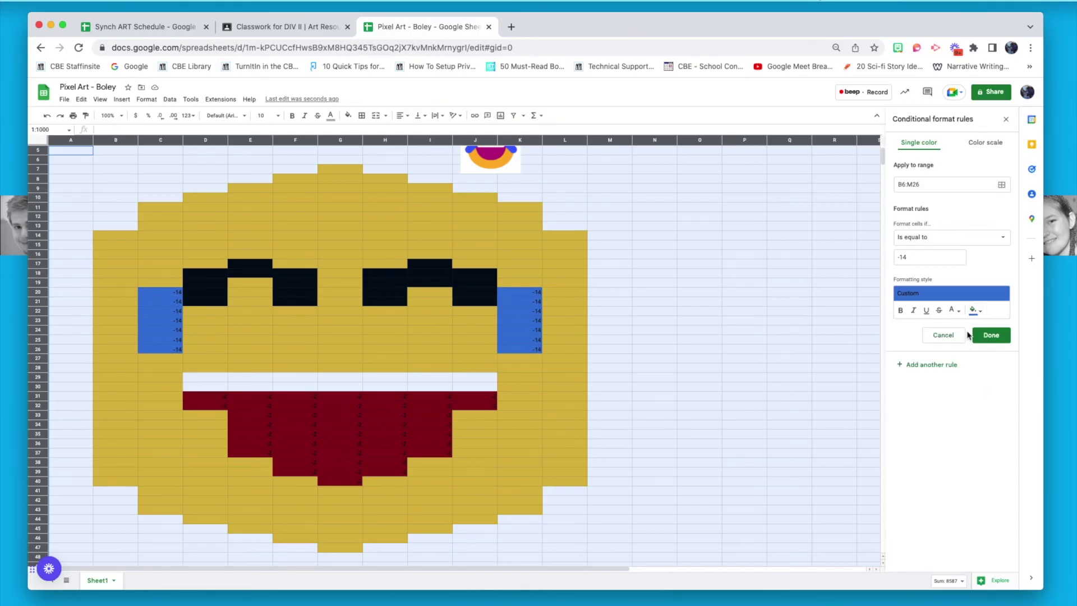
click(953, 310)
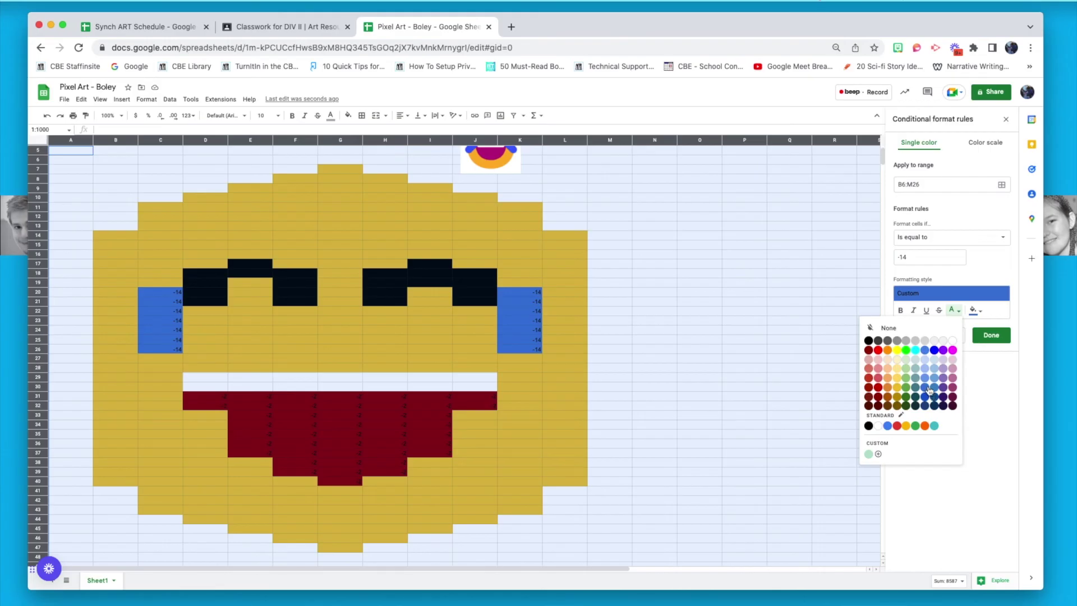
click(934, 388)
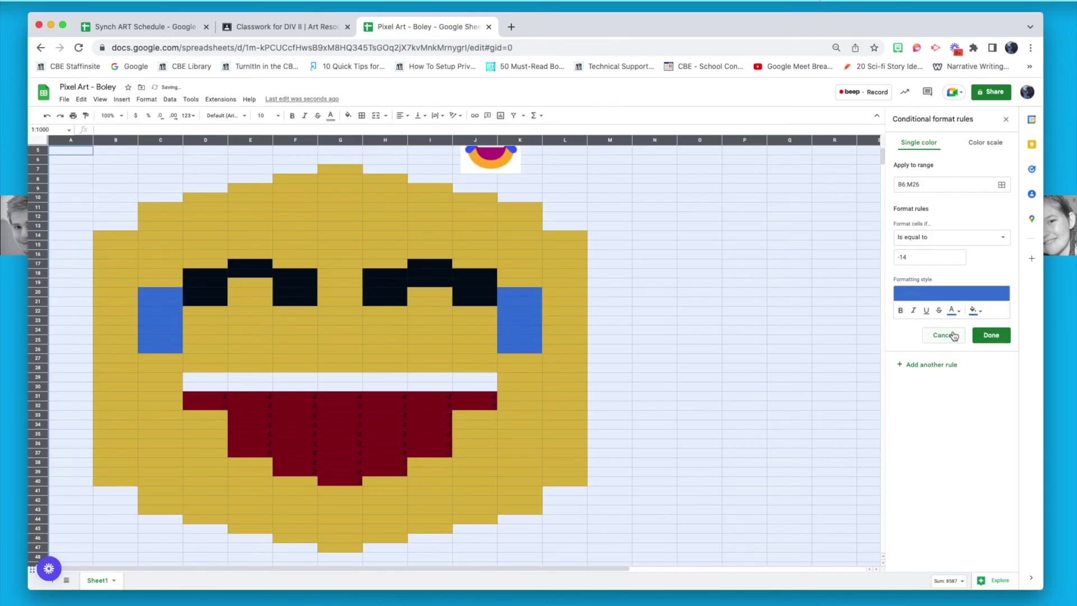
click(953, 311)
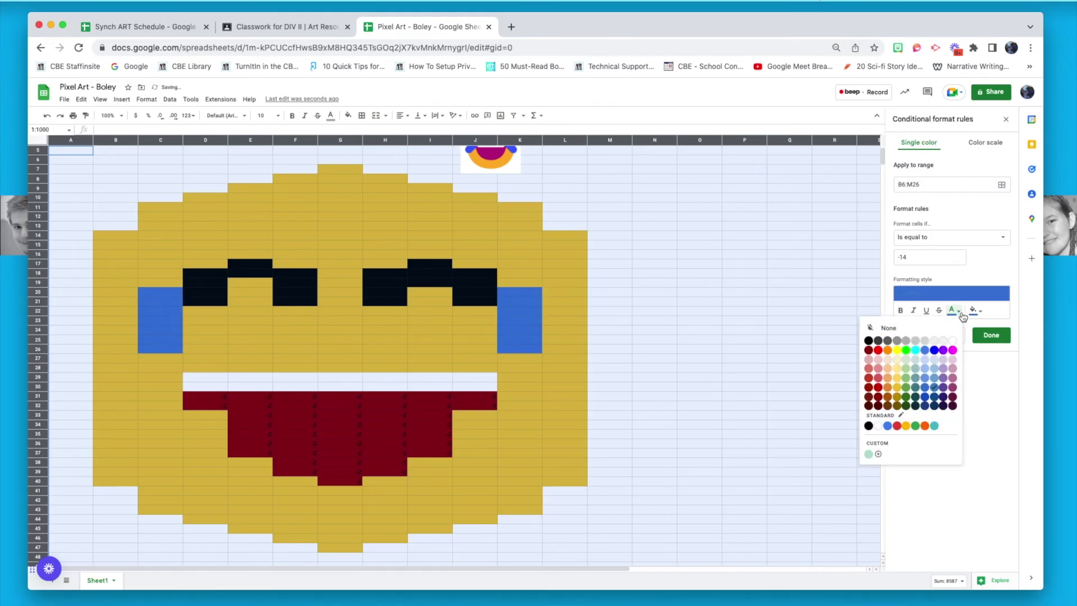
click(931, 387)
click(991, 336)
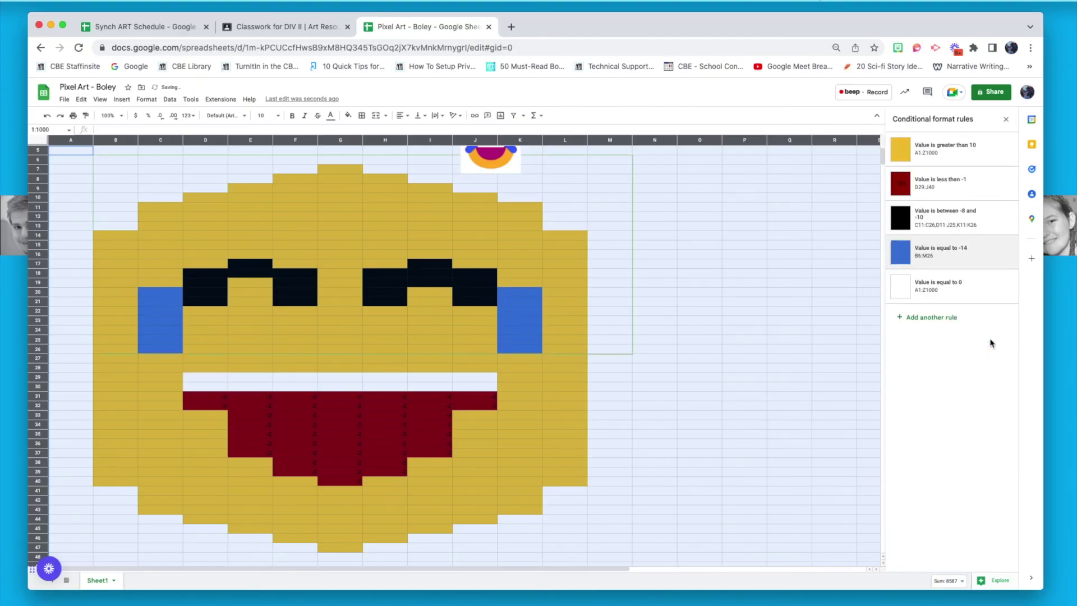
Match the less-than -1 rule's text color to its dark red fill and save the rule
click(961, 192)
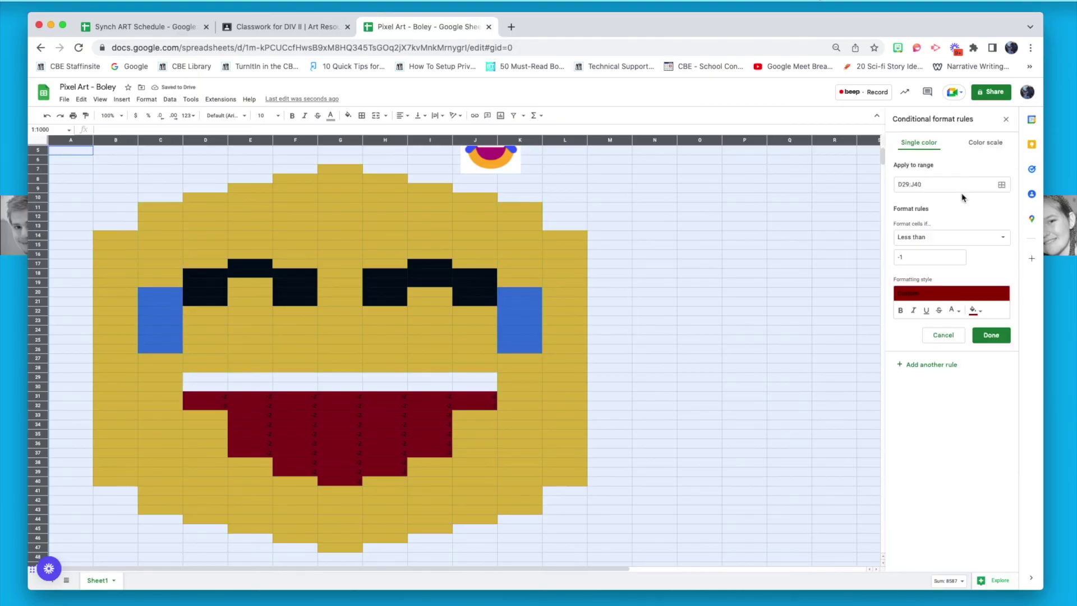
click(973, 310)
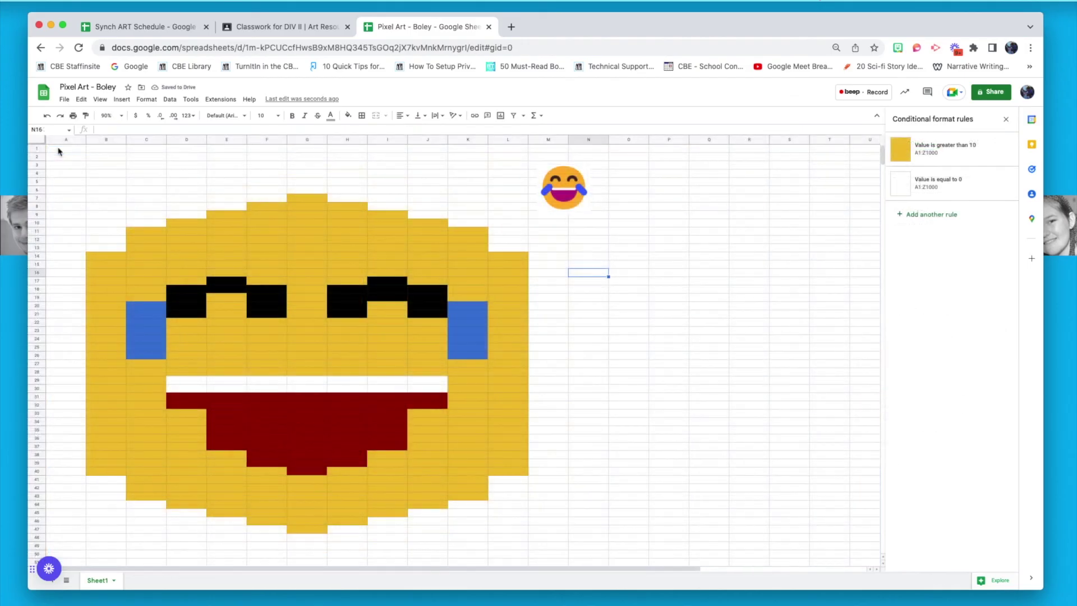
Add a conditional formatting rule over the whole sheet, range 1:1000, for cells that are empty
click(58, 150)
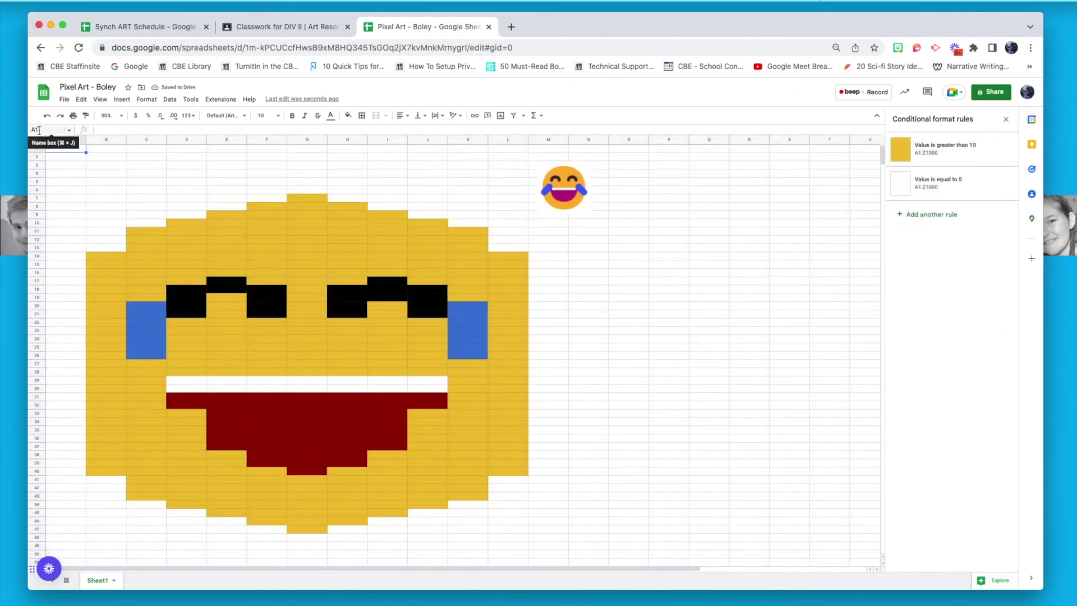
click(926, 217)
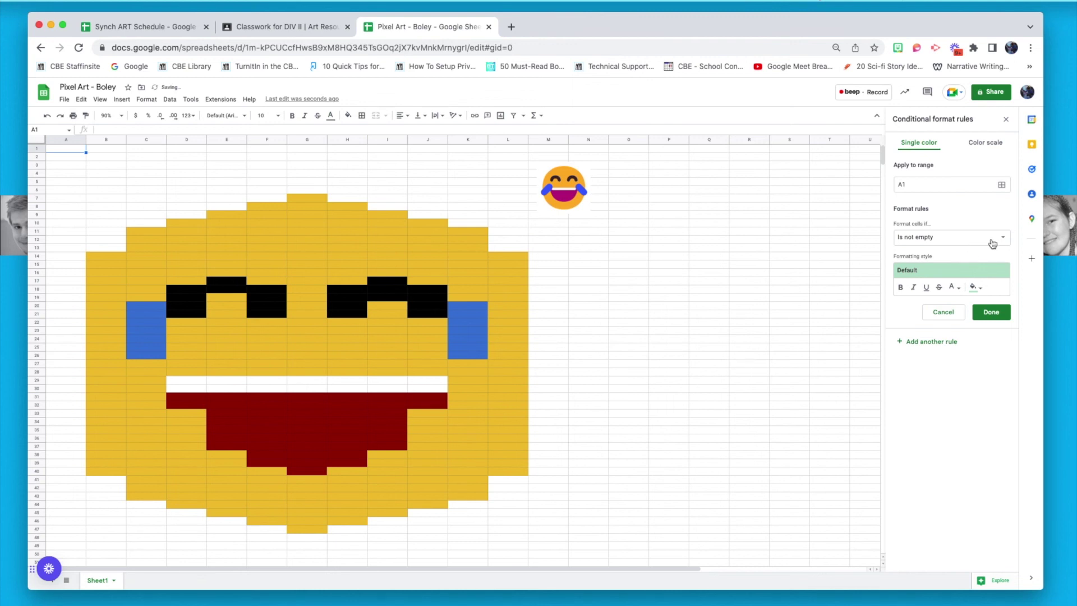
click(1001, 185)
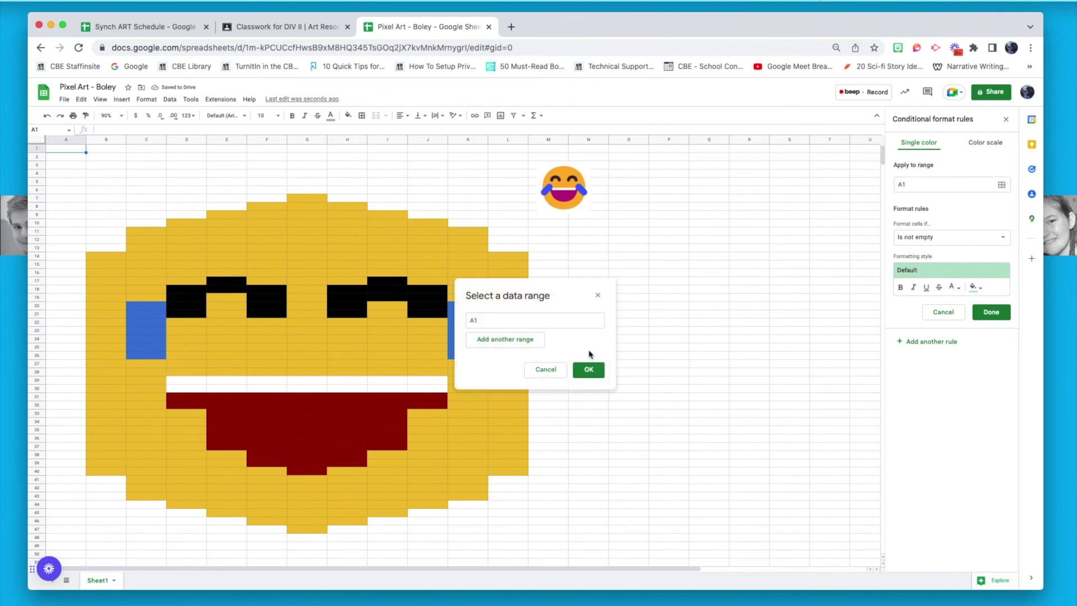
click(36, 143)
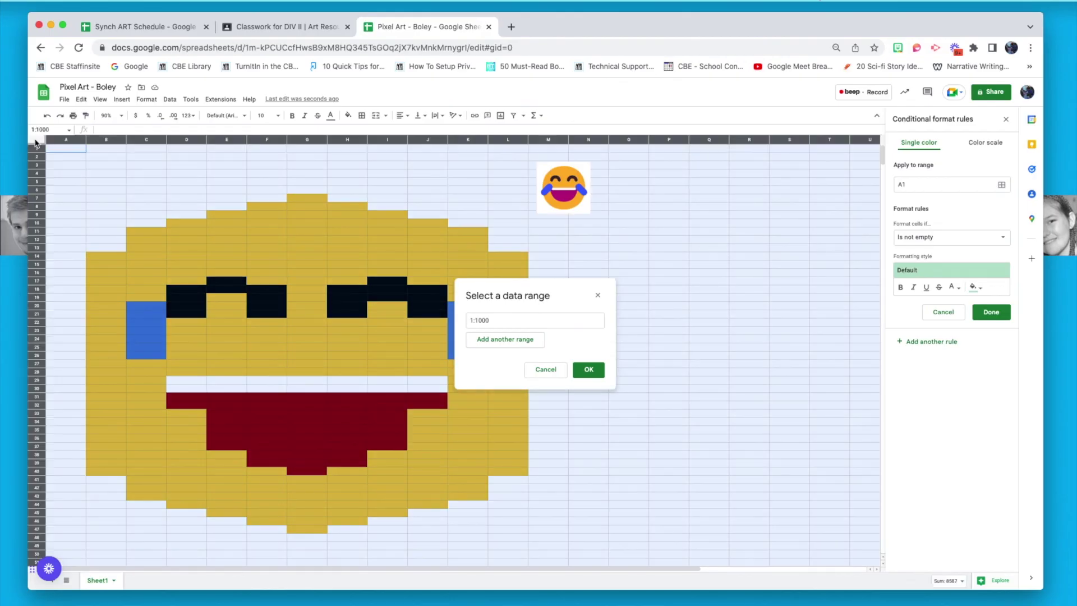
click(588, 369)
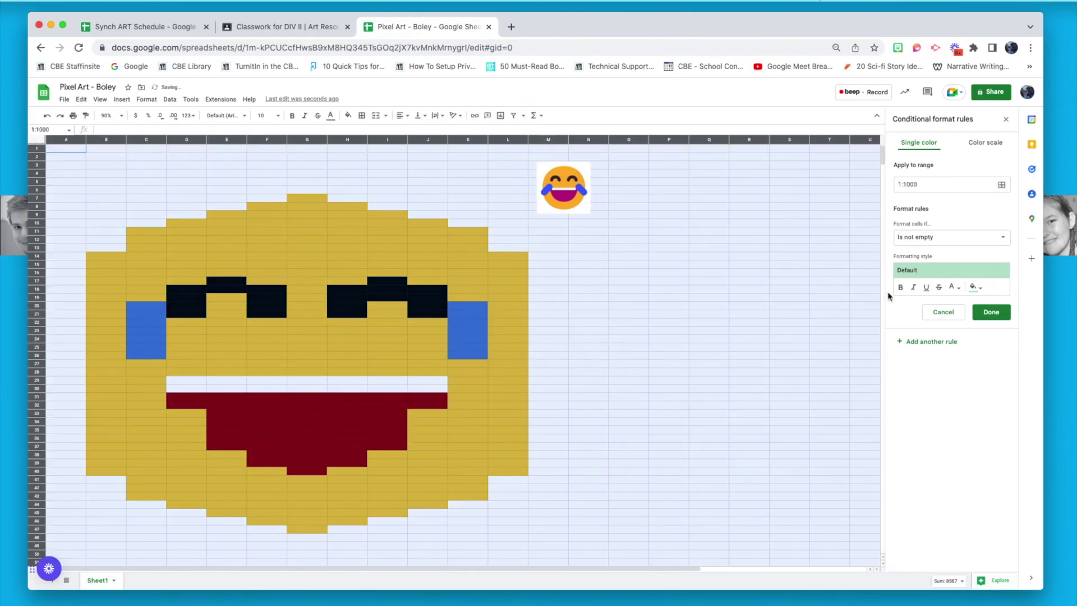
click(1003, 237)
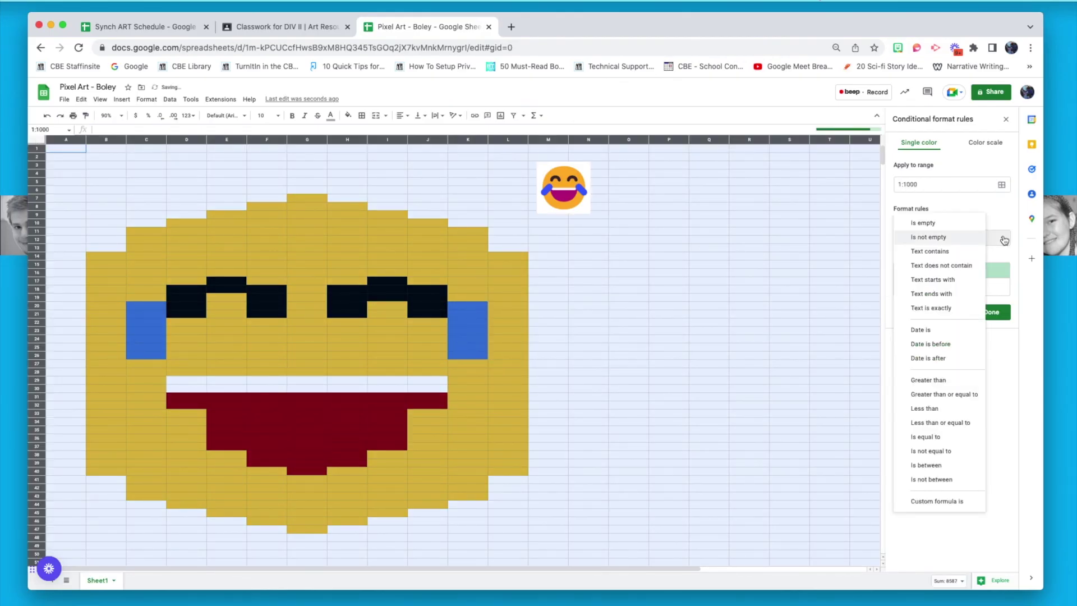
click(961, 227)
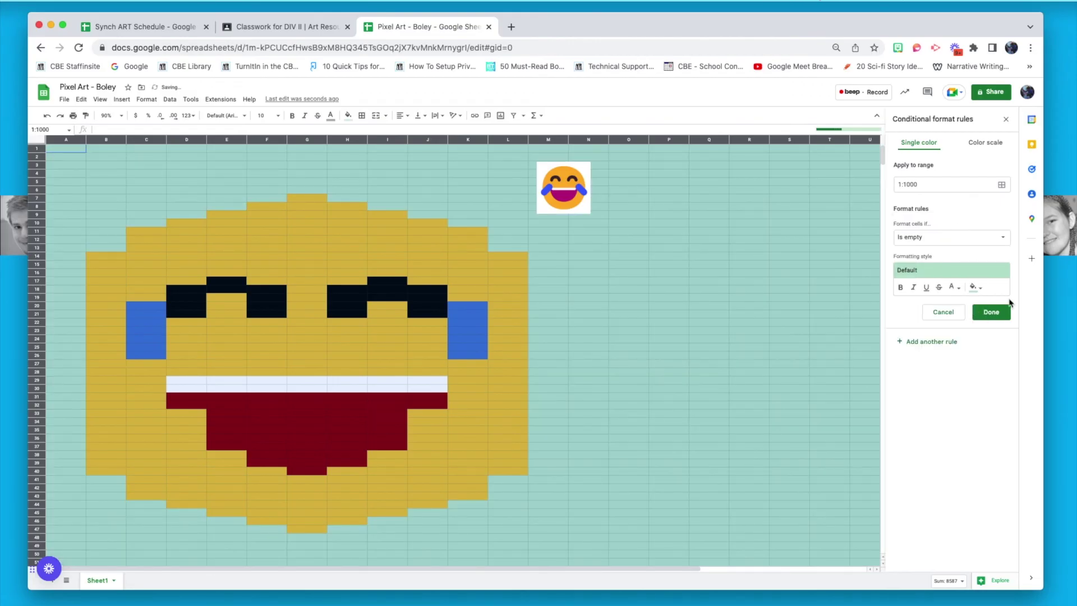
Try a dark brown and a magenta fill color for the empty-cell rule
click(979, 289)
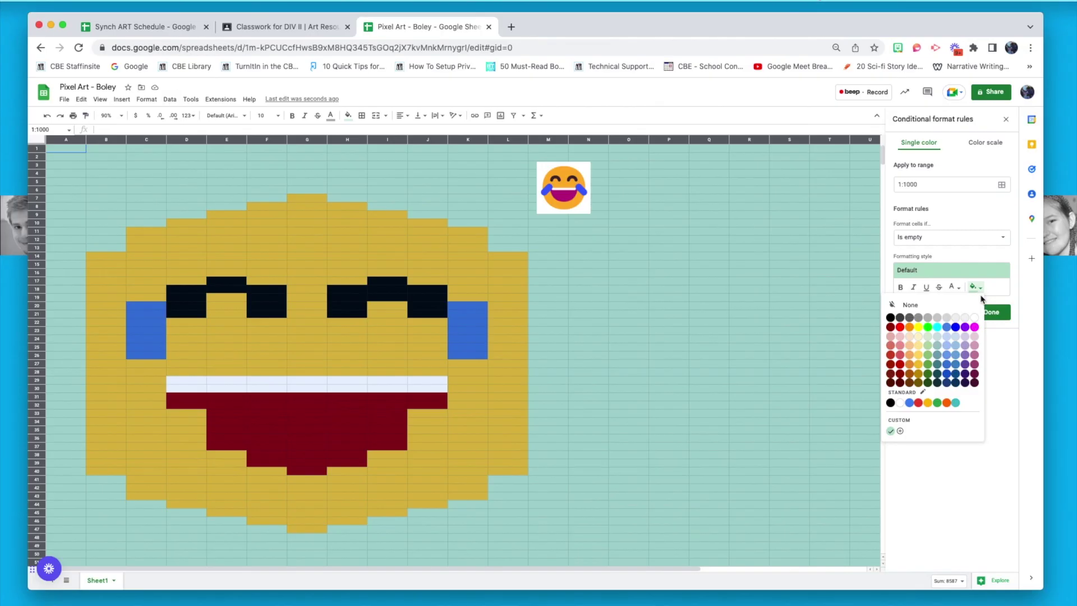
click(910, 383)
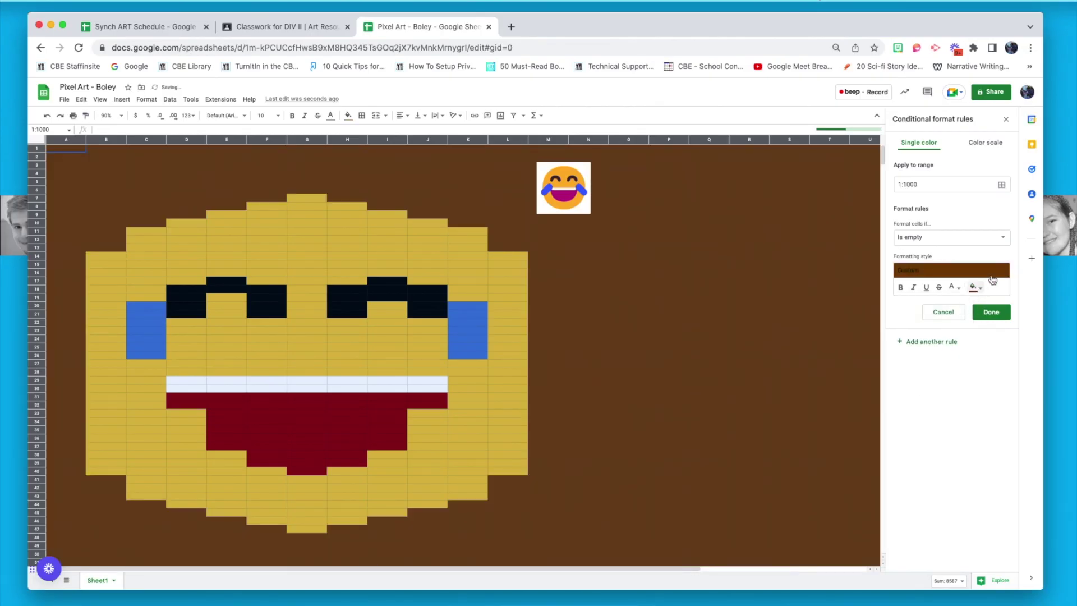
click(976, 287)
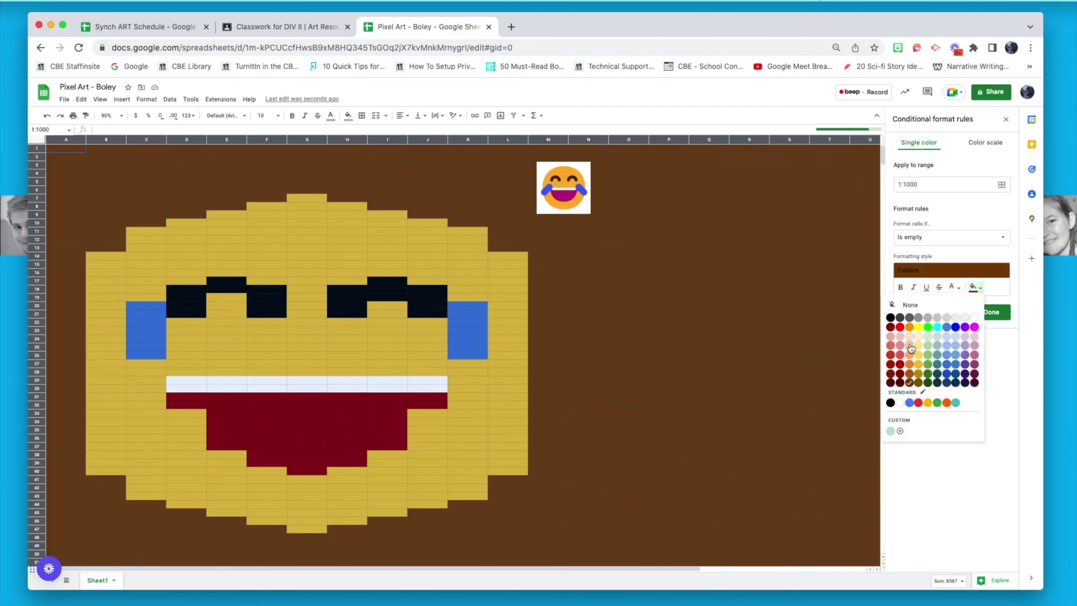
click(974, 328)
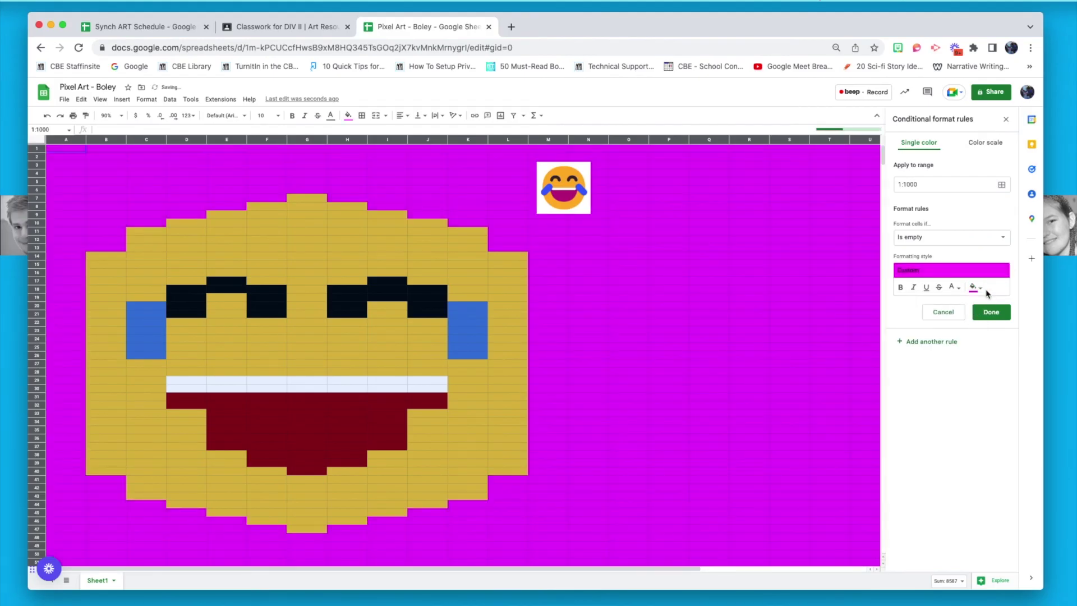
Set the empty-cell rule's fill color to teal, save the rule and deselect the sheet
click(977, 288)
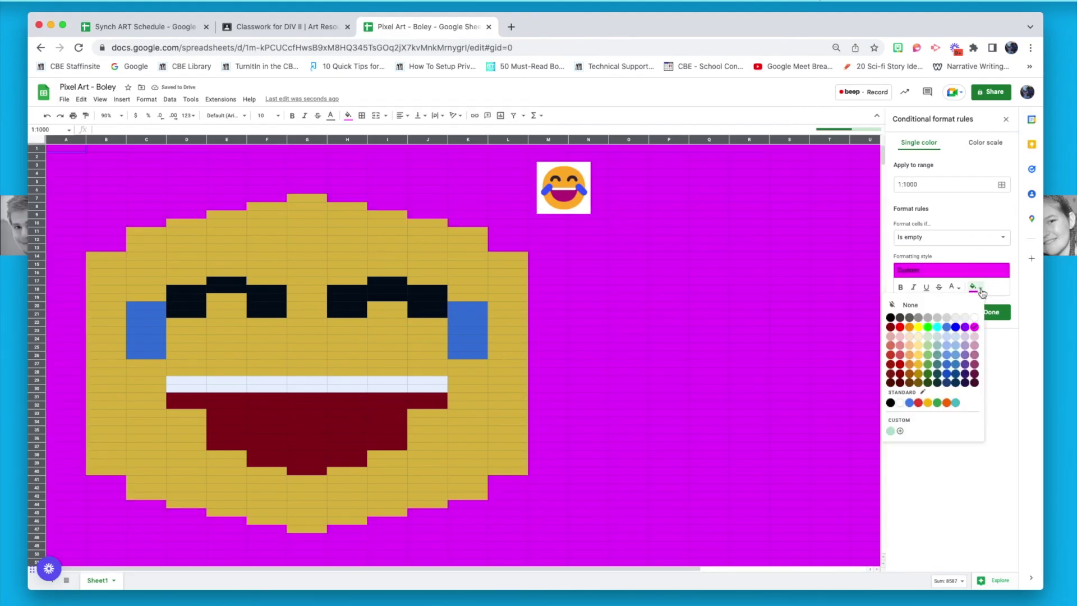
click(956, 403)
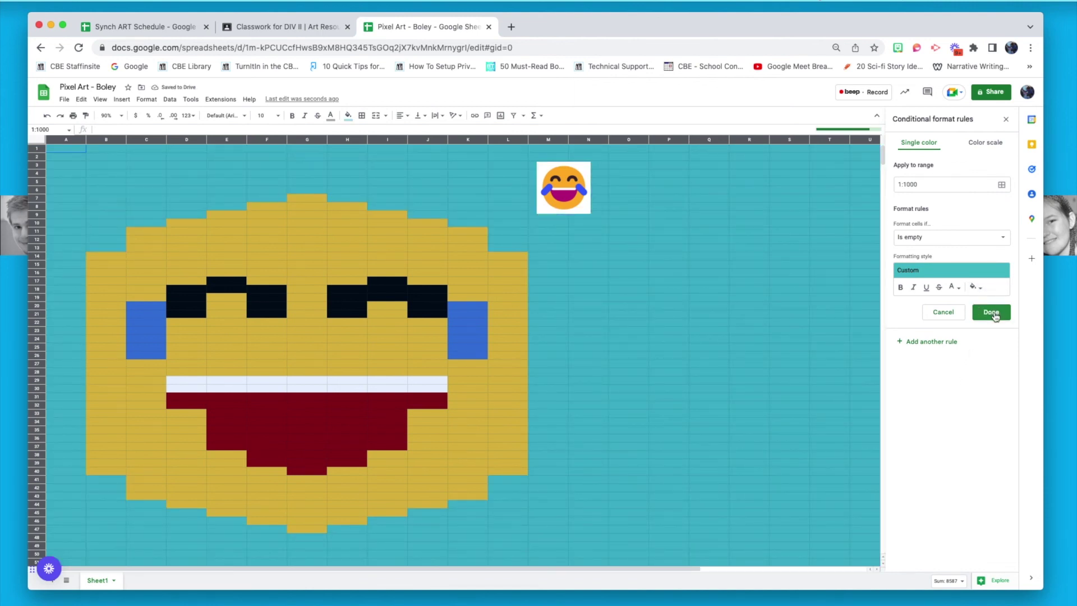
click(992, 313)
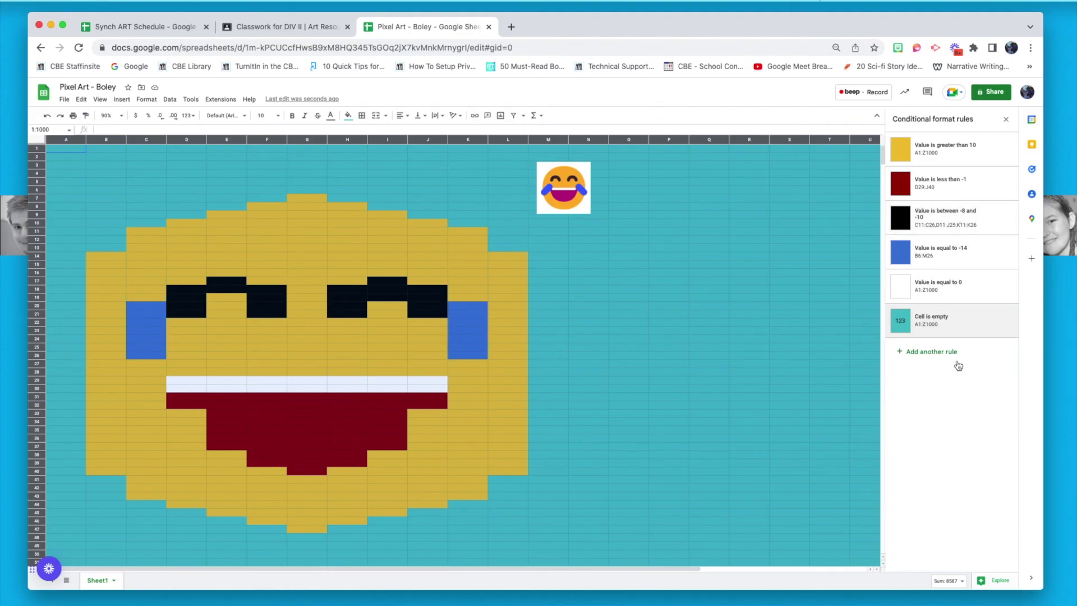
scroll(799, 411, down, 1)
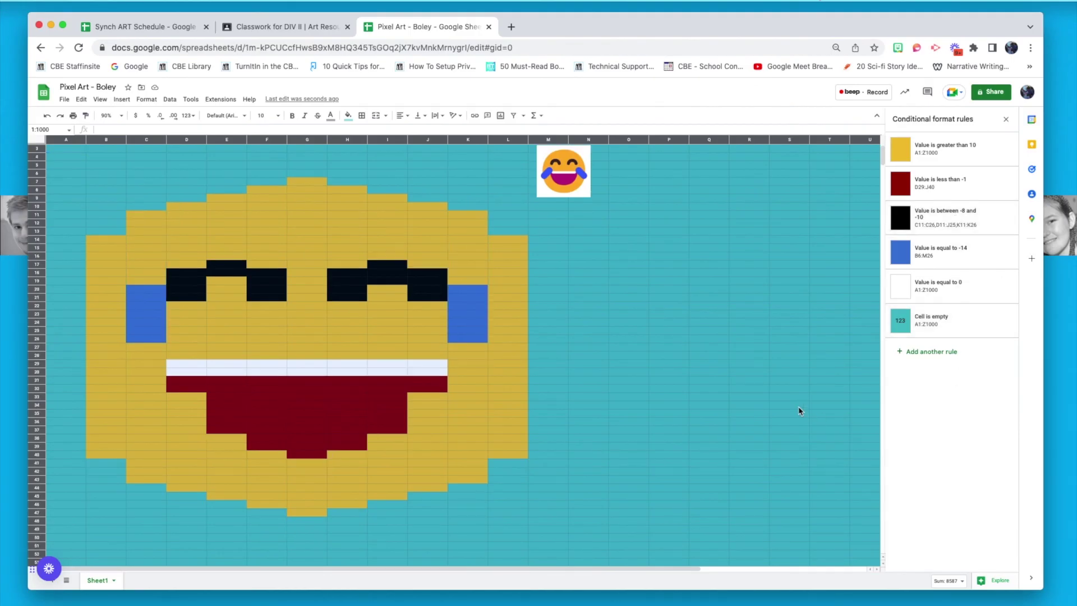
scroll(799, 411, up, 1)
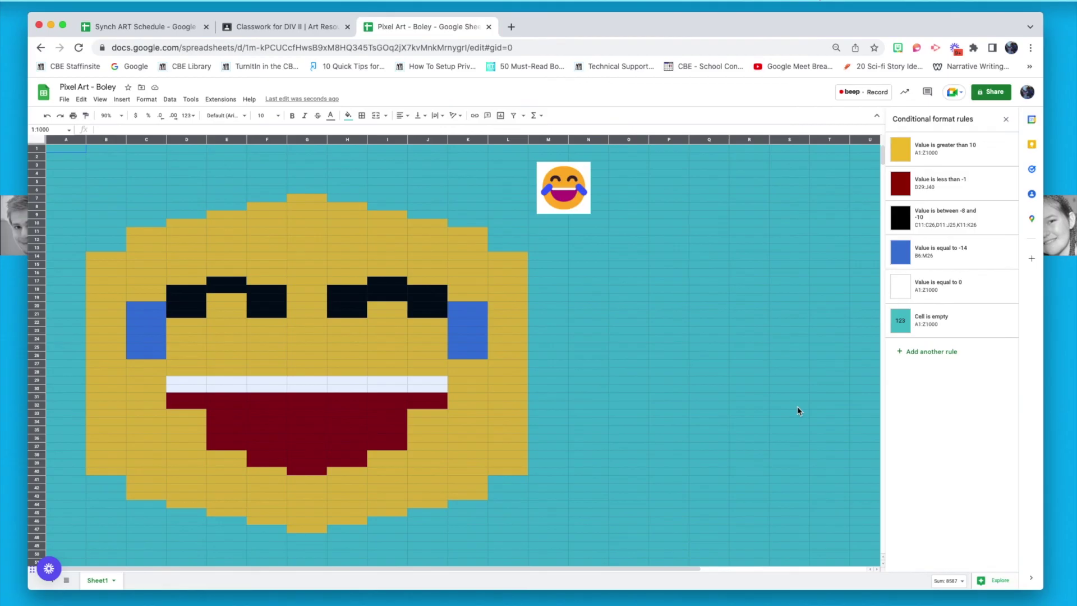
click(796, 409)
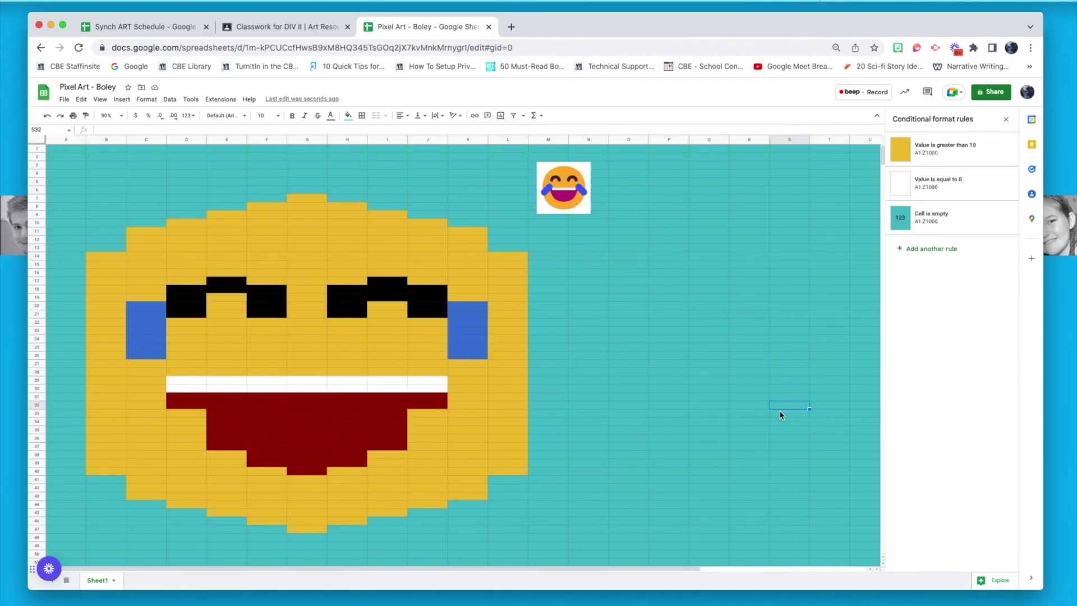